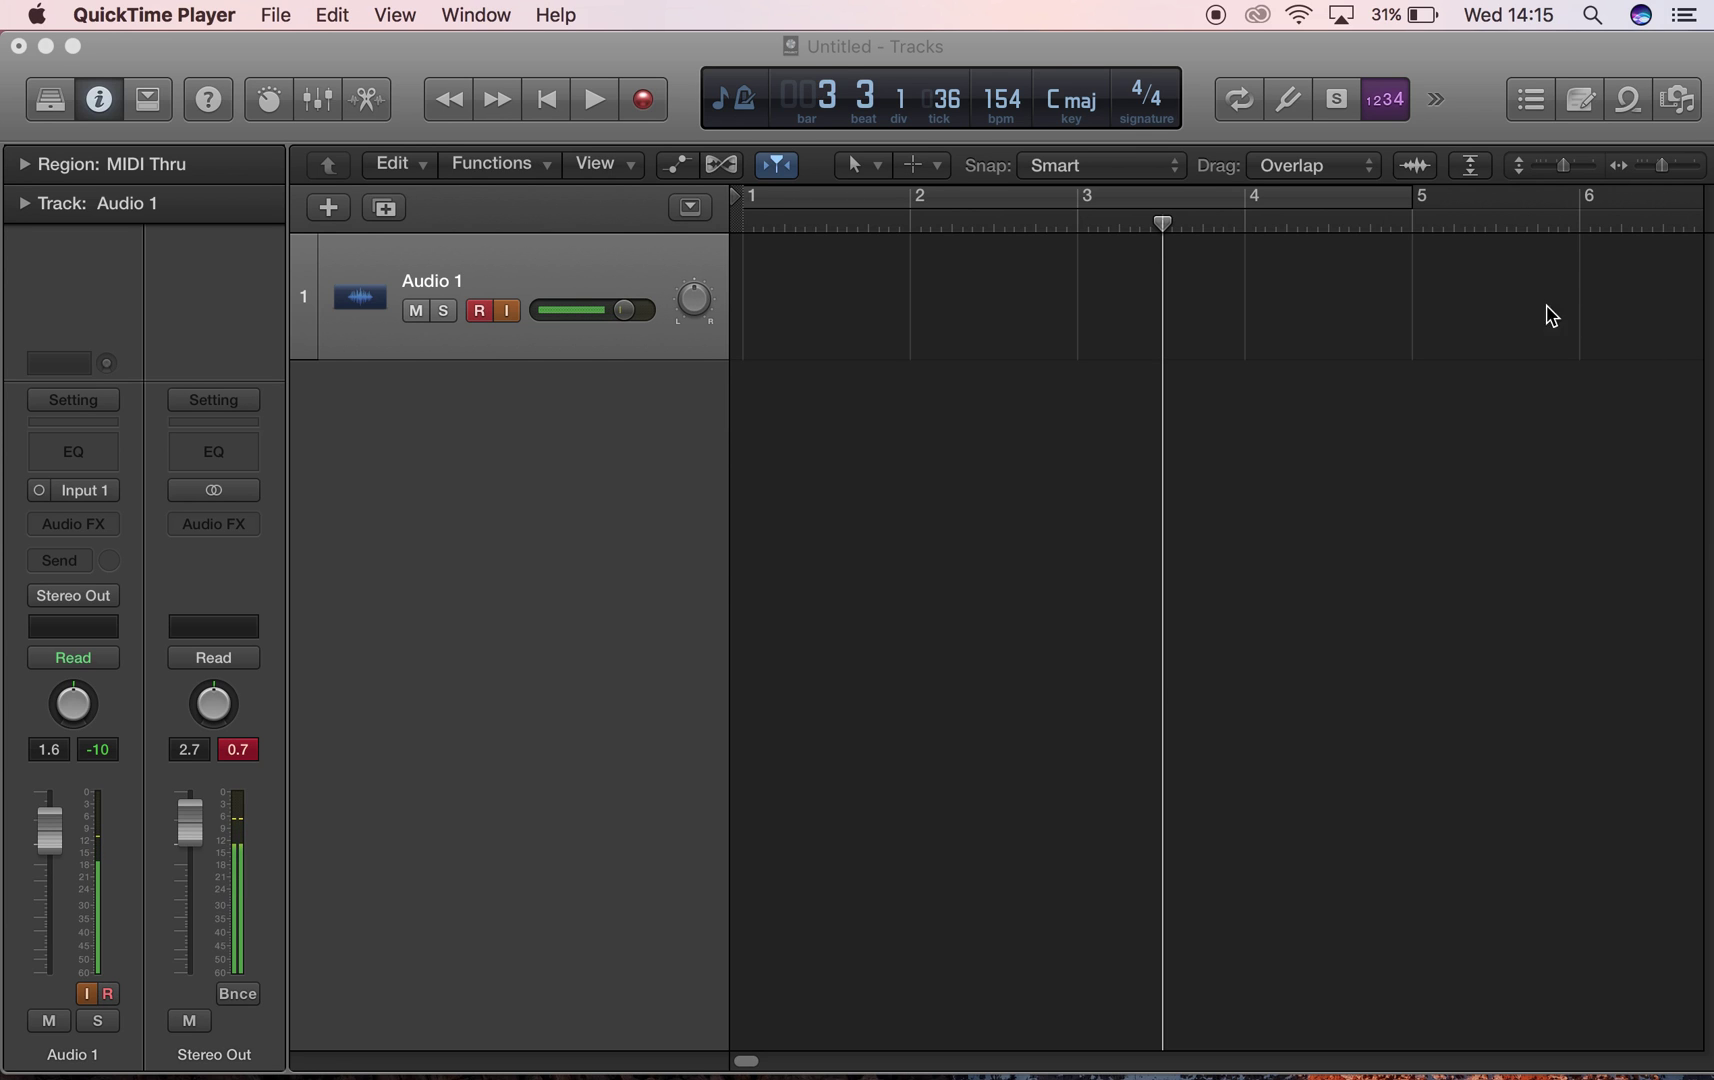
- Import forphreakingoutloud.mp3 from the Downloads folder onto the Audio 1 track
click(238, 38)
click(245, 12)
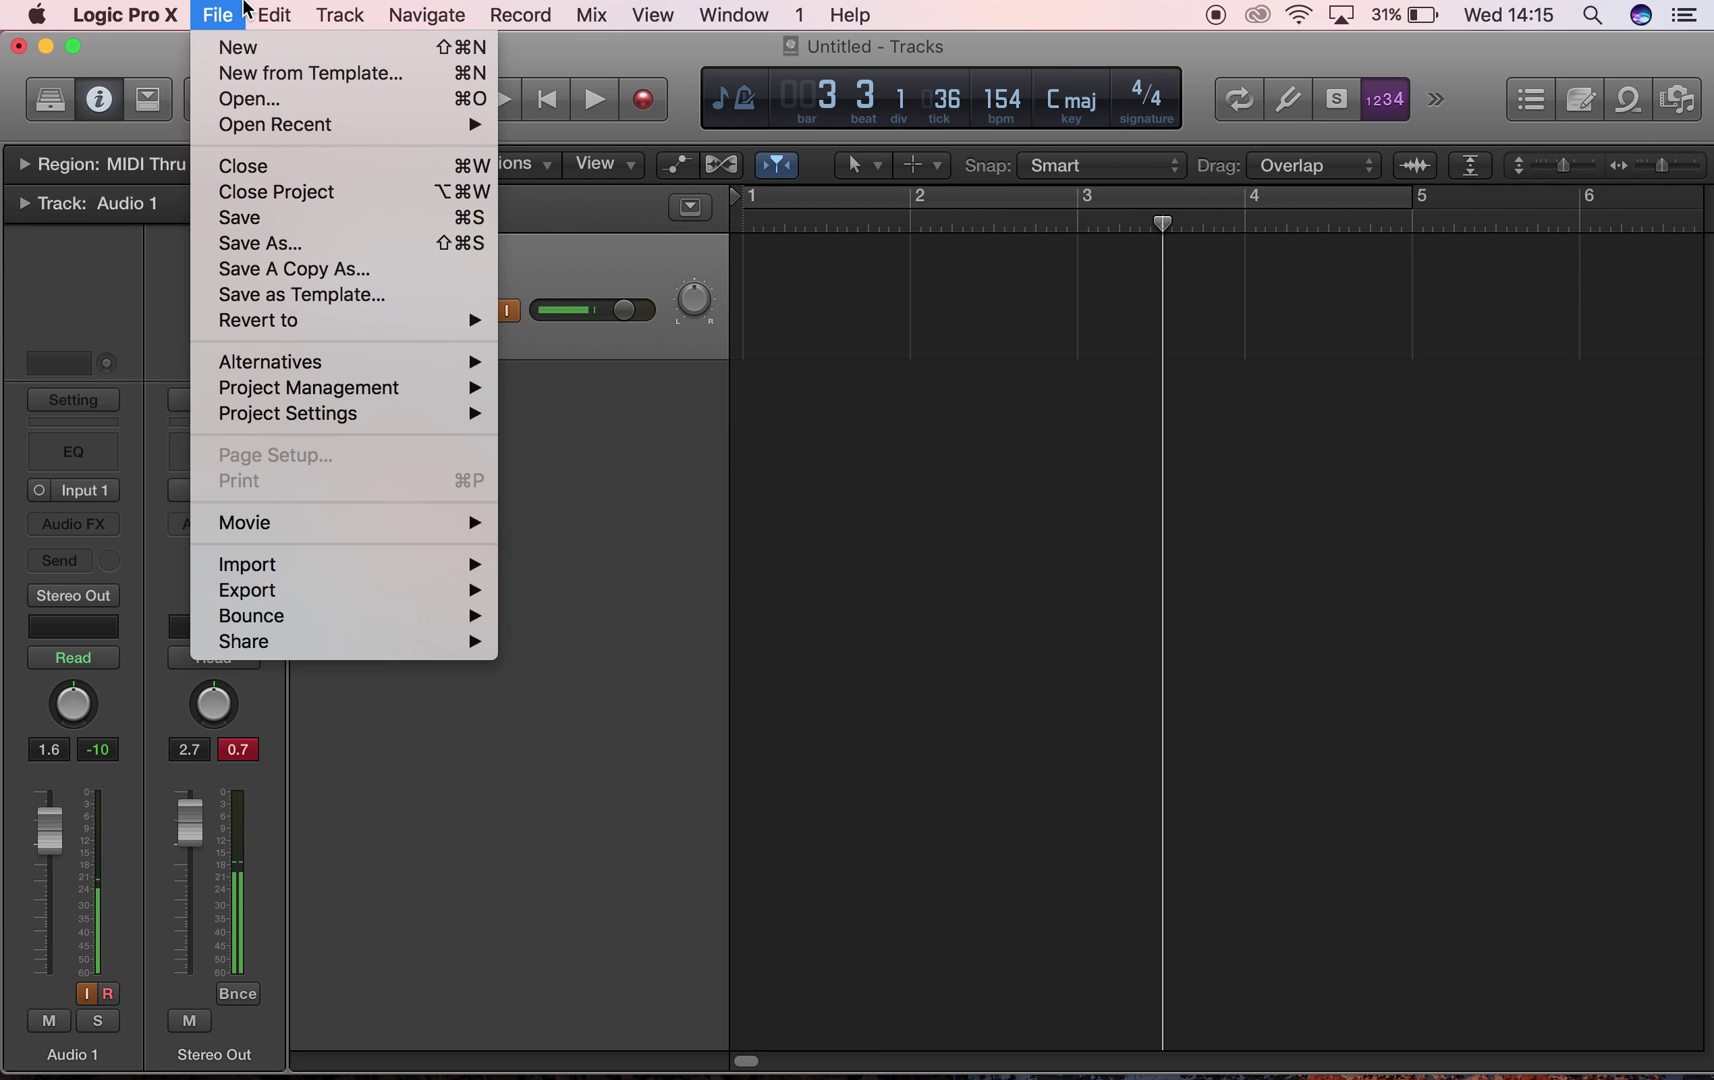
mouse_move(305, 566)
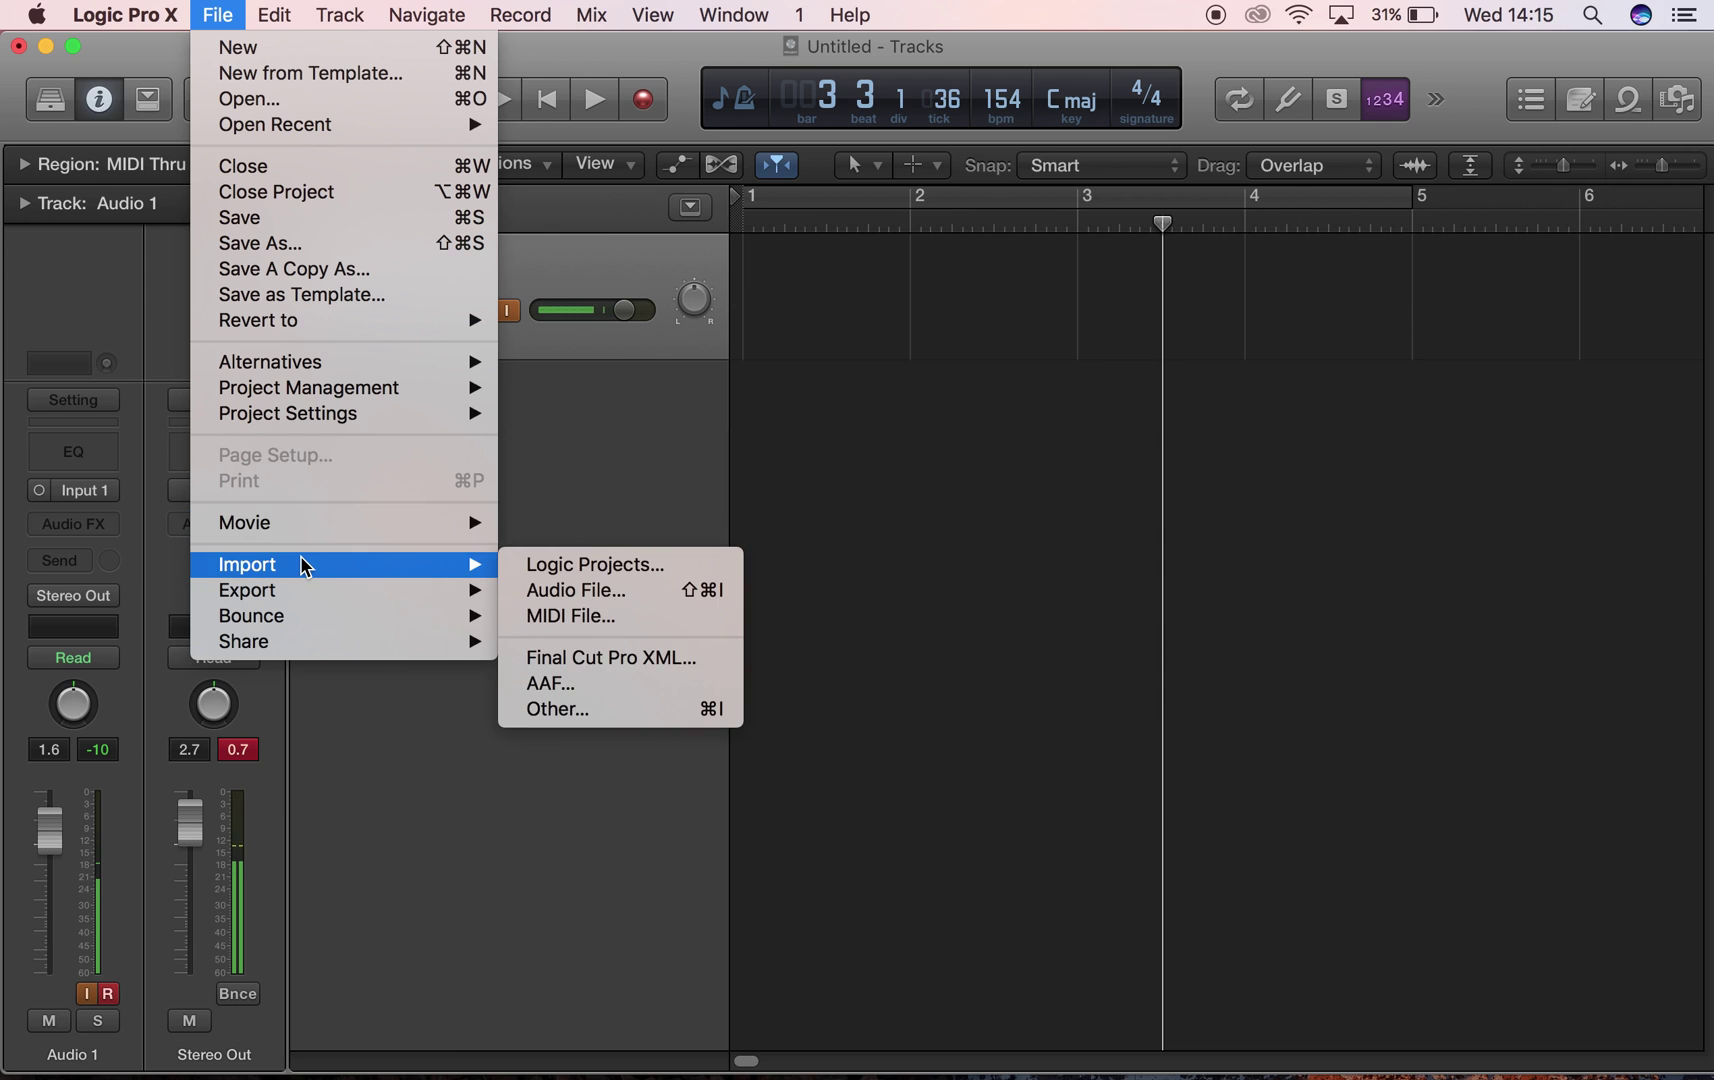
click(592, 590)
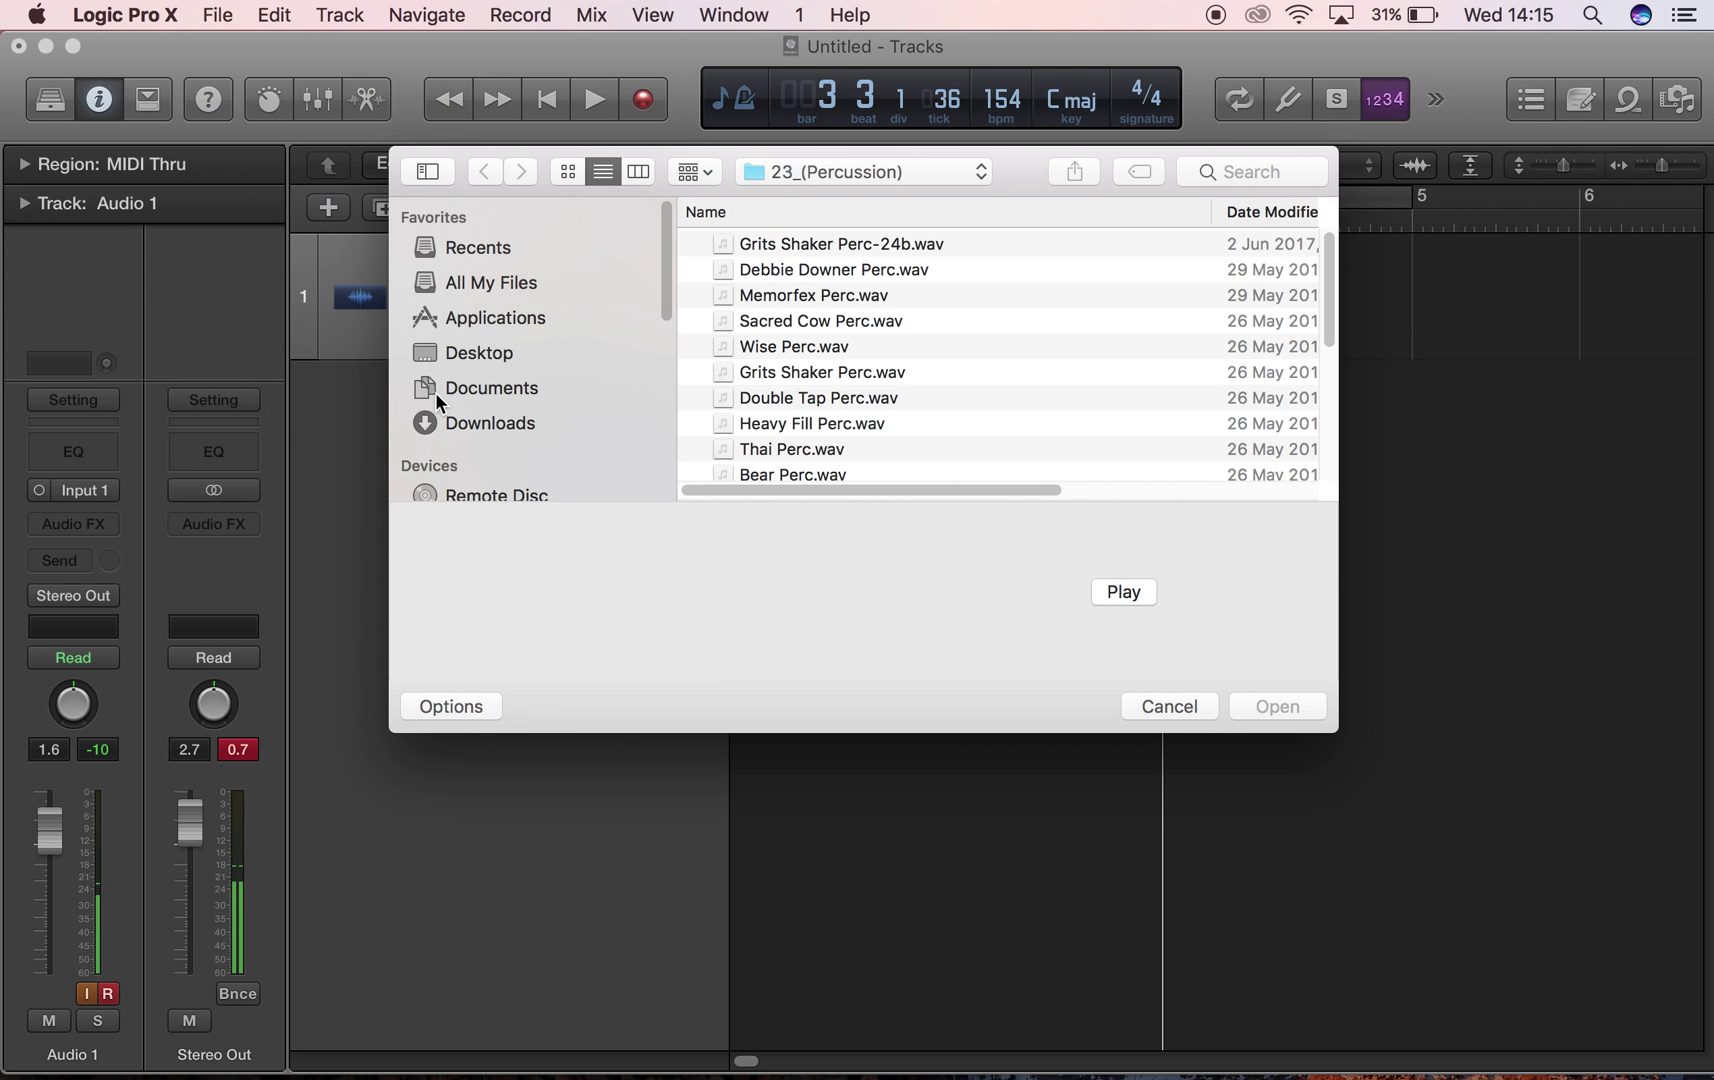
click(480, 418)
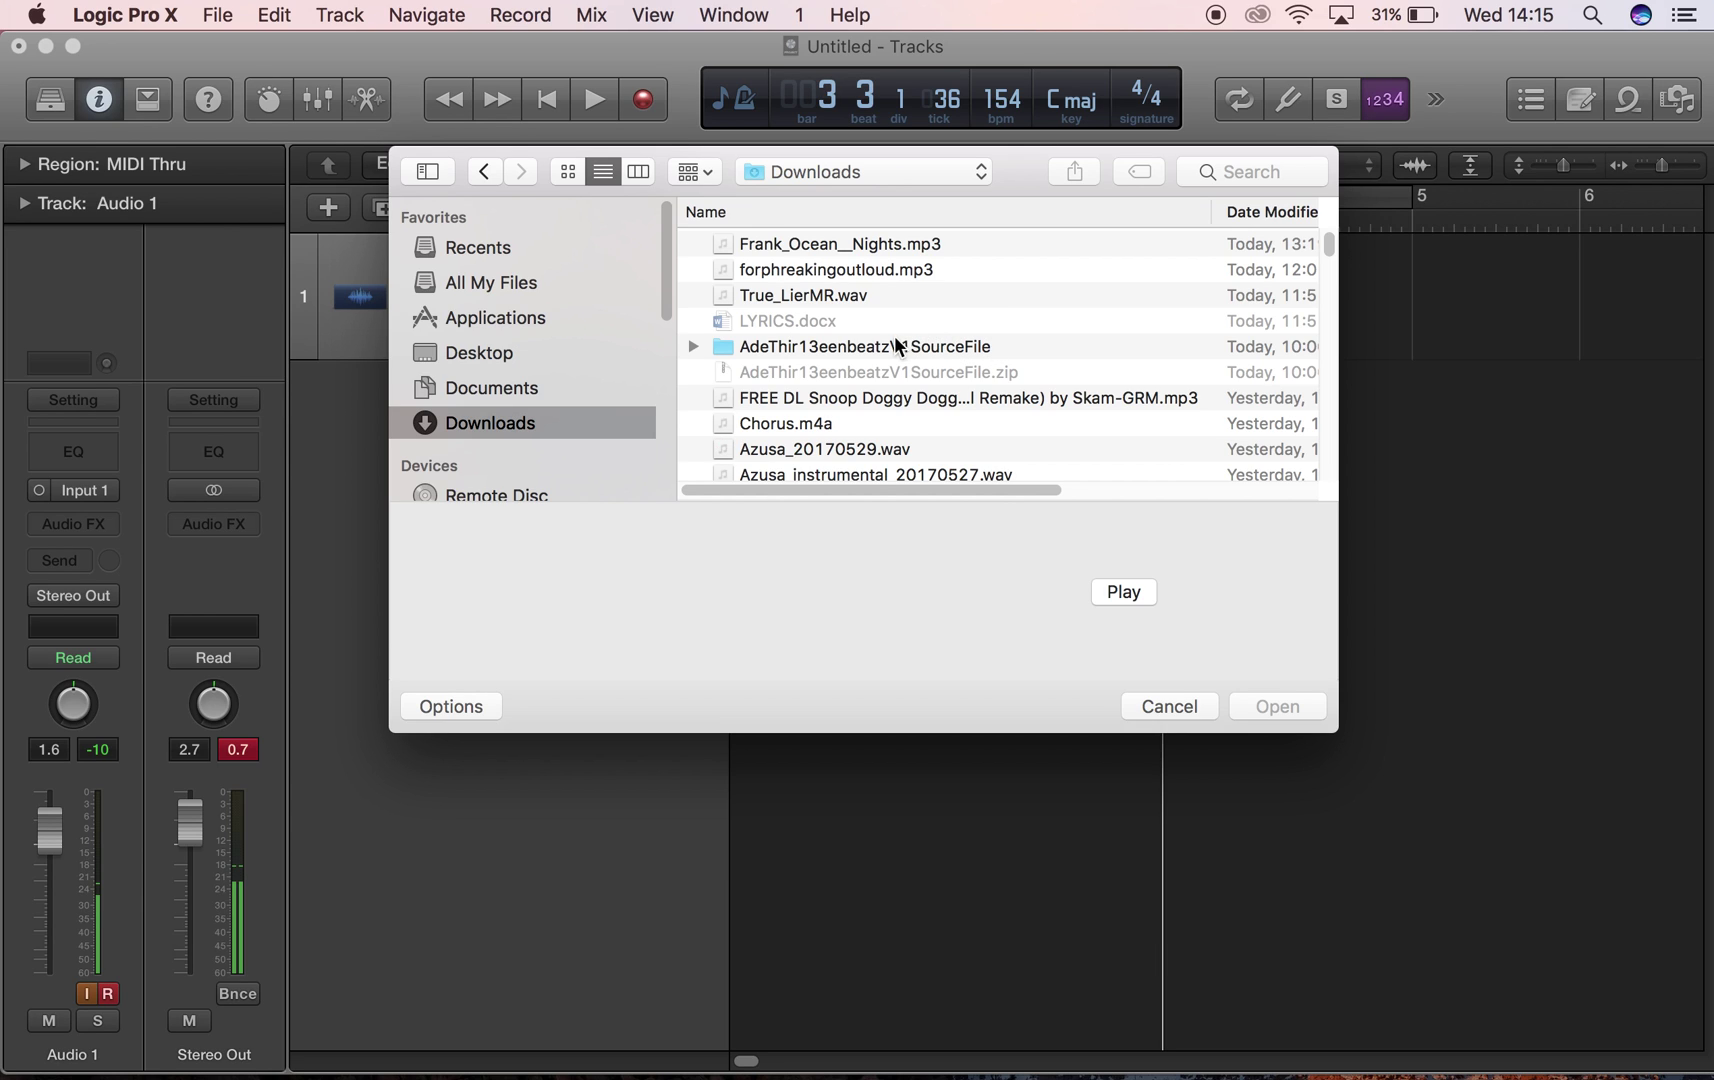
double_click(890, 268)
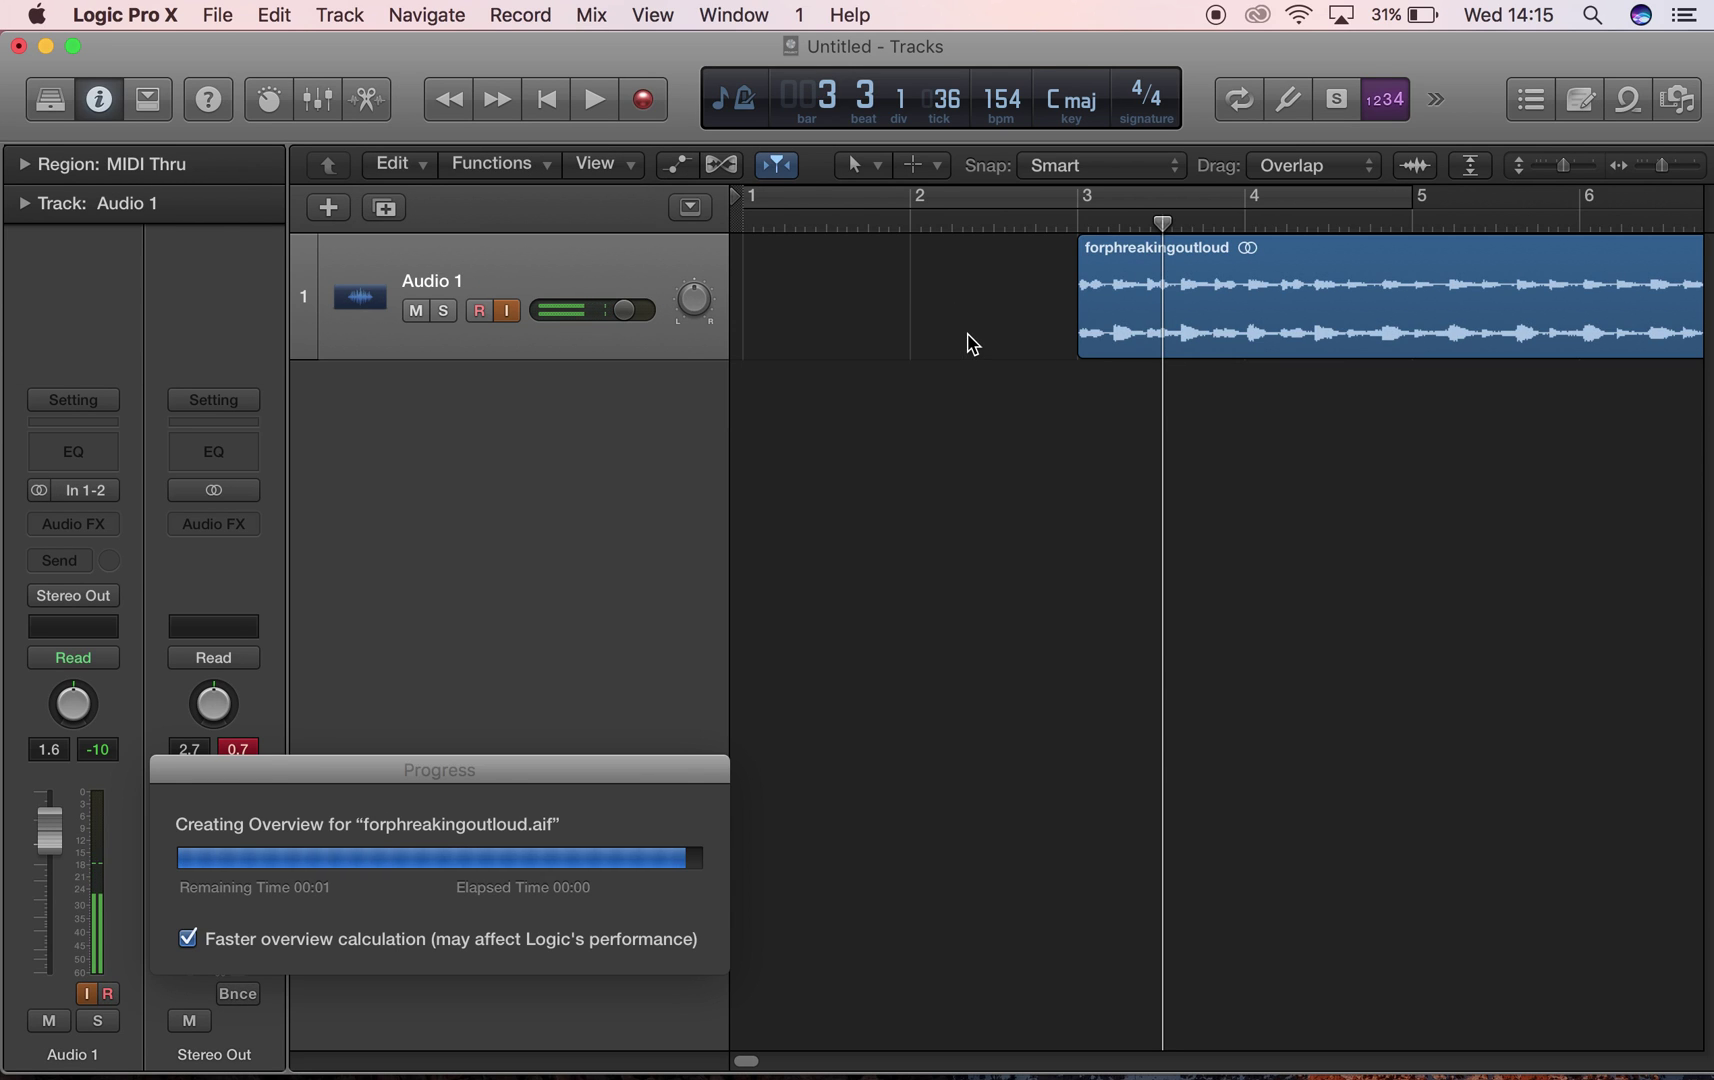
- Move the beat region to bar 1, enlarge the track rows, and cycle bars 1–5
drag(1157, 336, 815, 366)
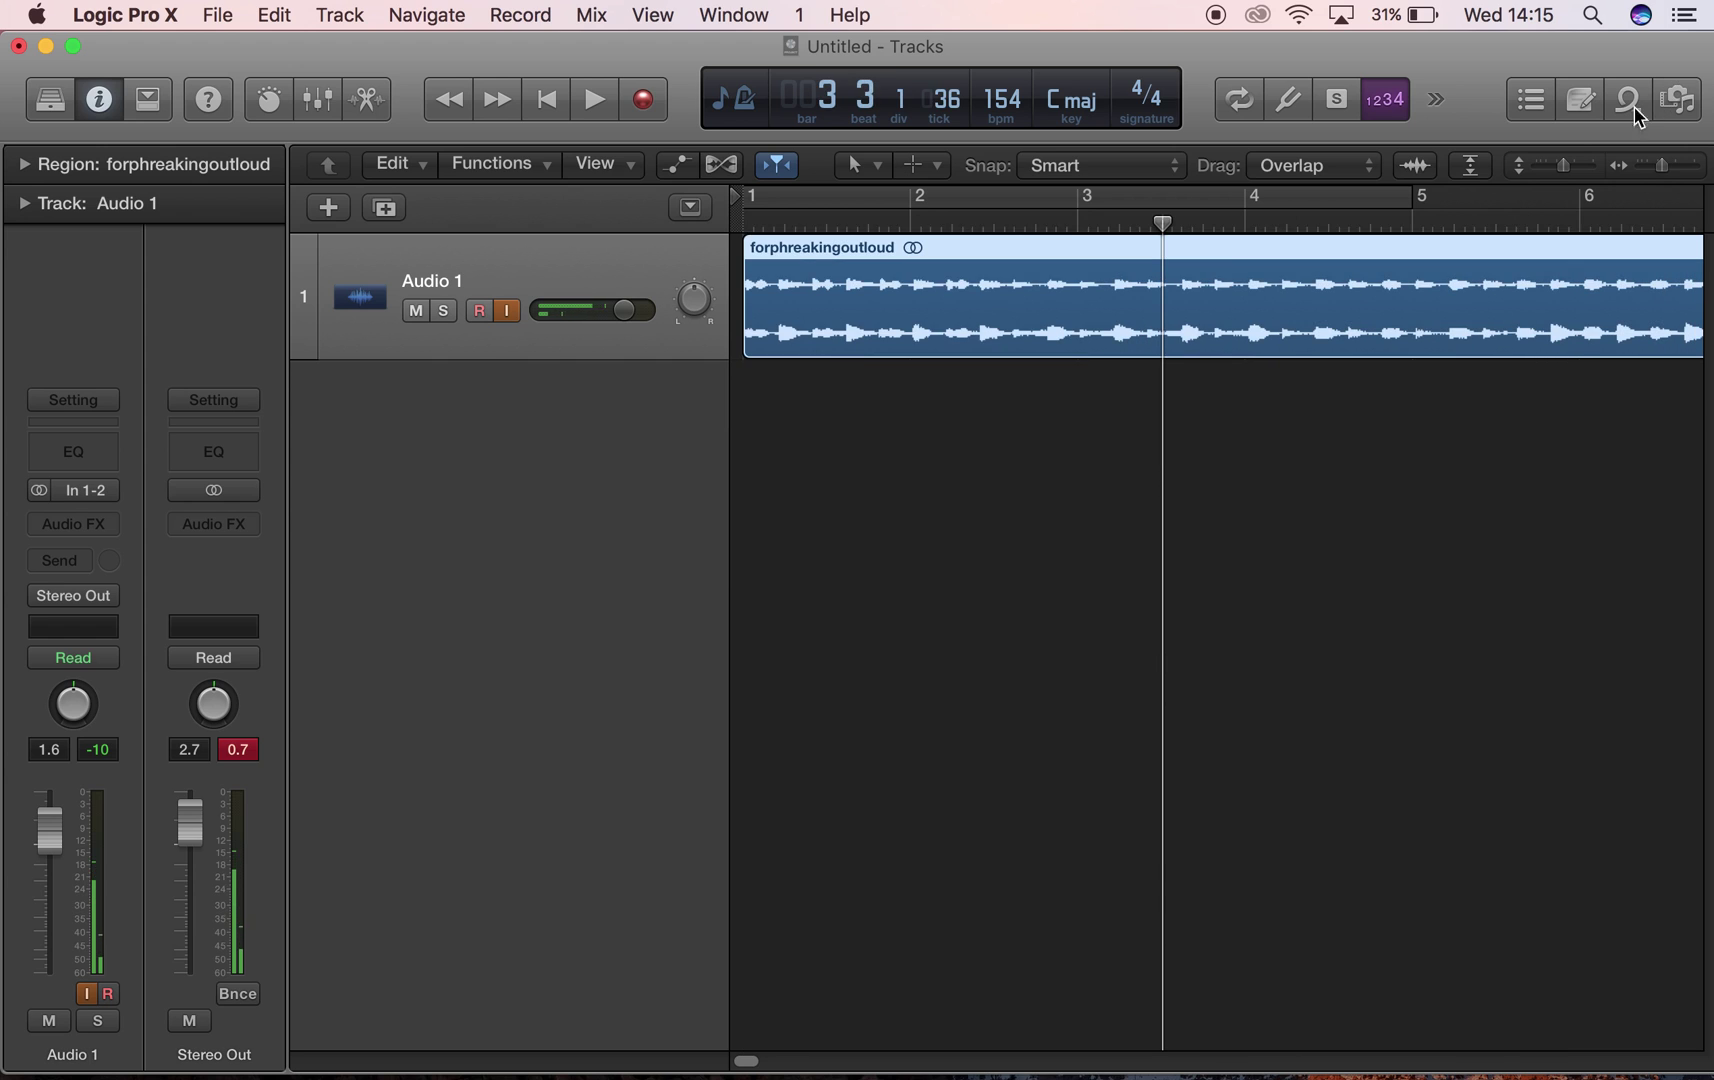
drag(1567, 170, 1579, 167)
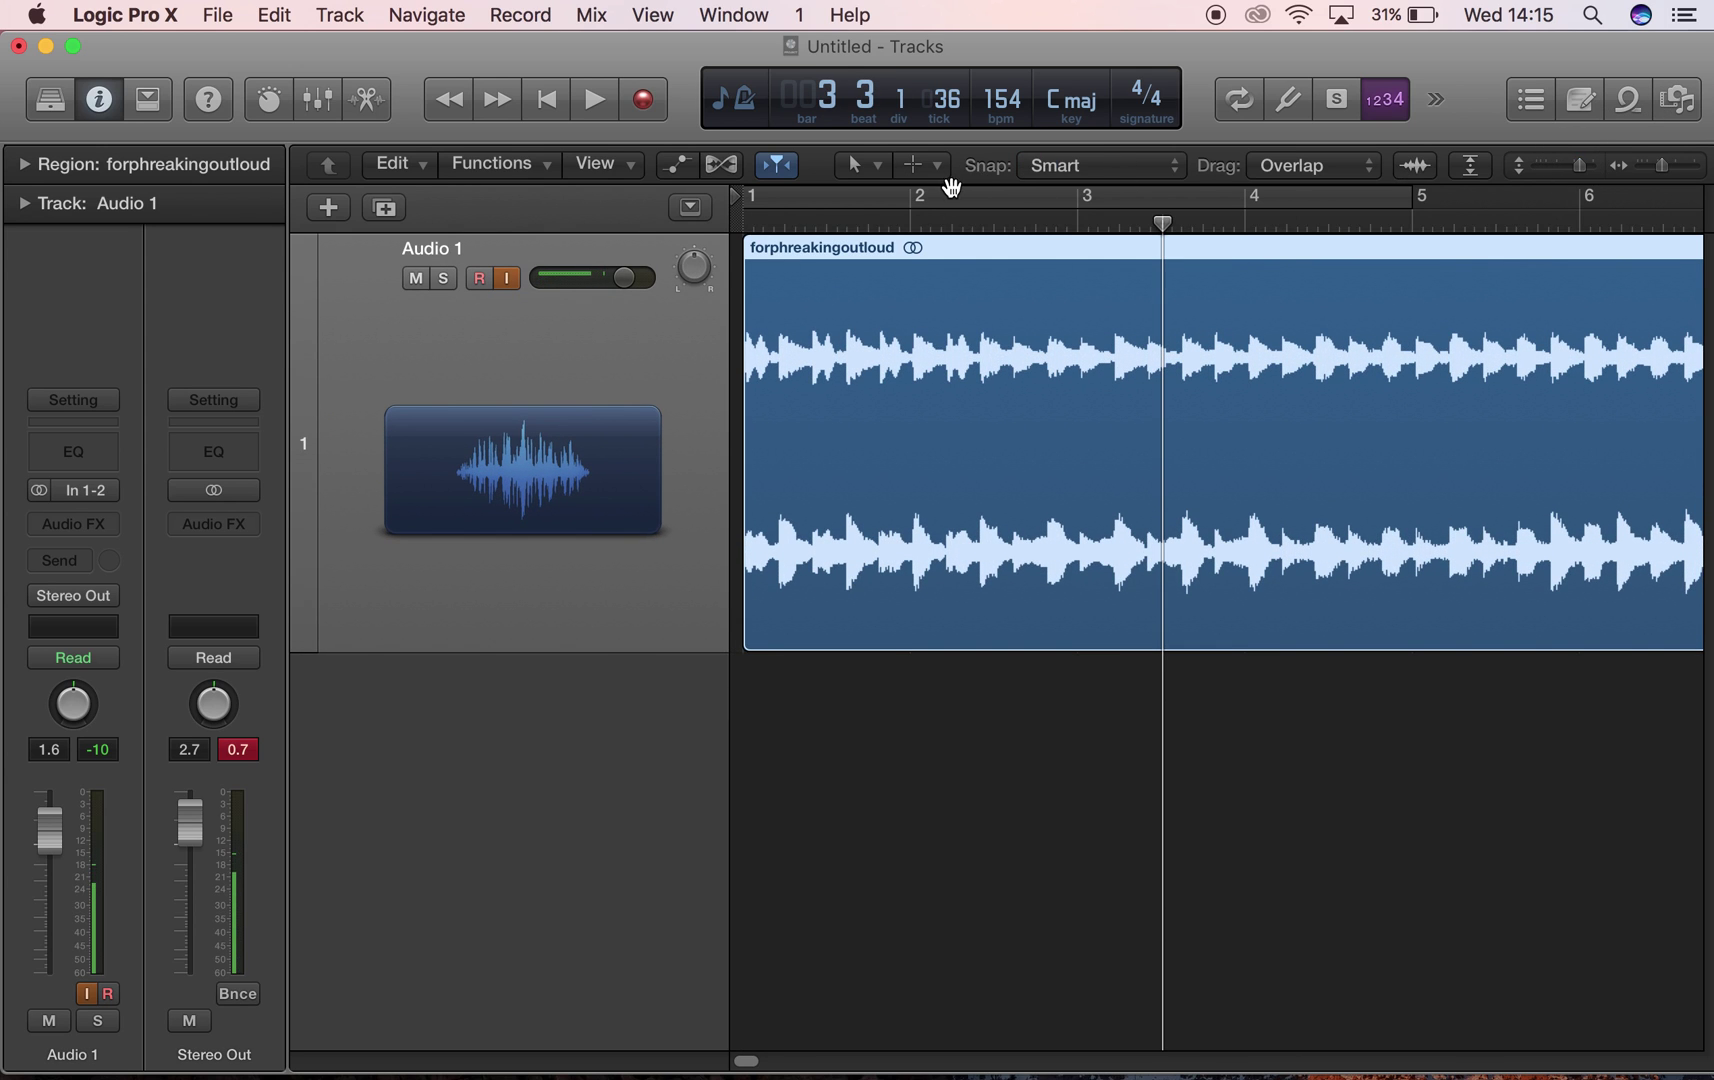
click(792, 197)
- Play the beat, add a new Audio 2 track with matching settings, and select the region
key(space)
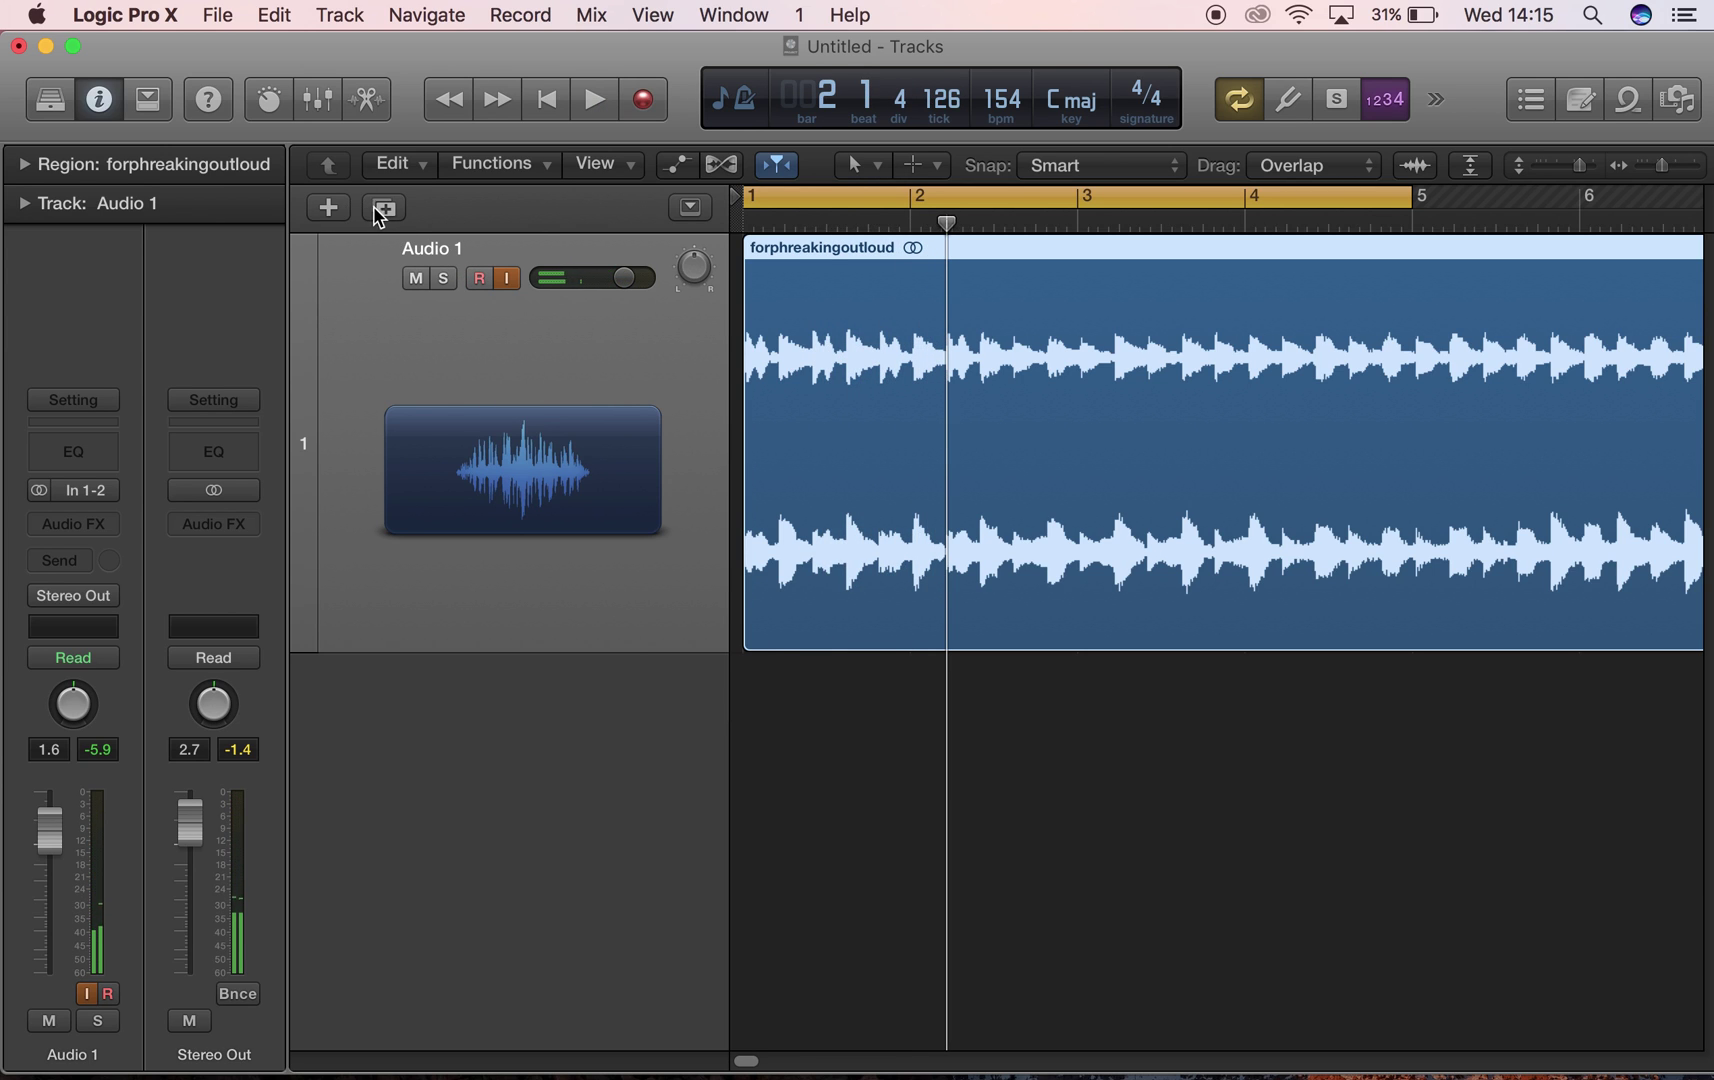
click(381, 210)
click(500, 440)
- Move the beat region onto Audio 2 and set record-armed Audio 1 to mono Input 1
drag(830, 450, 868, 745)
click(470, 360)
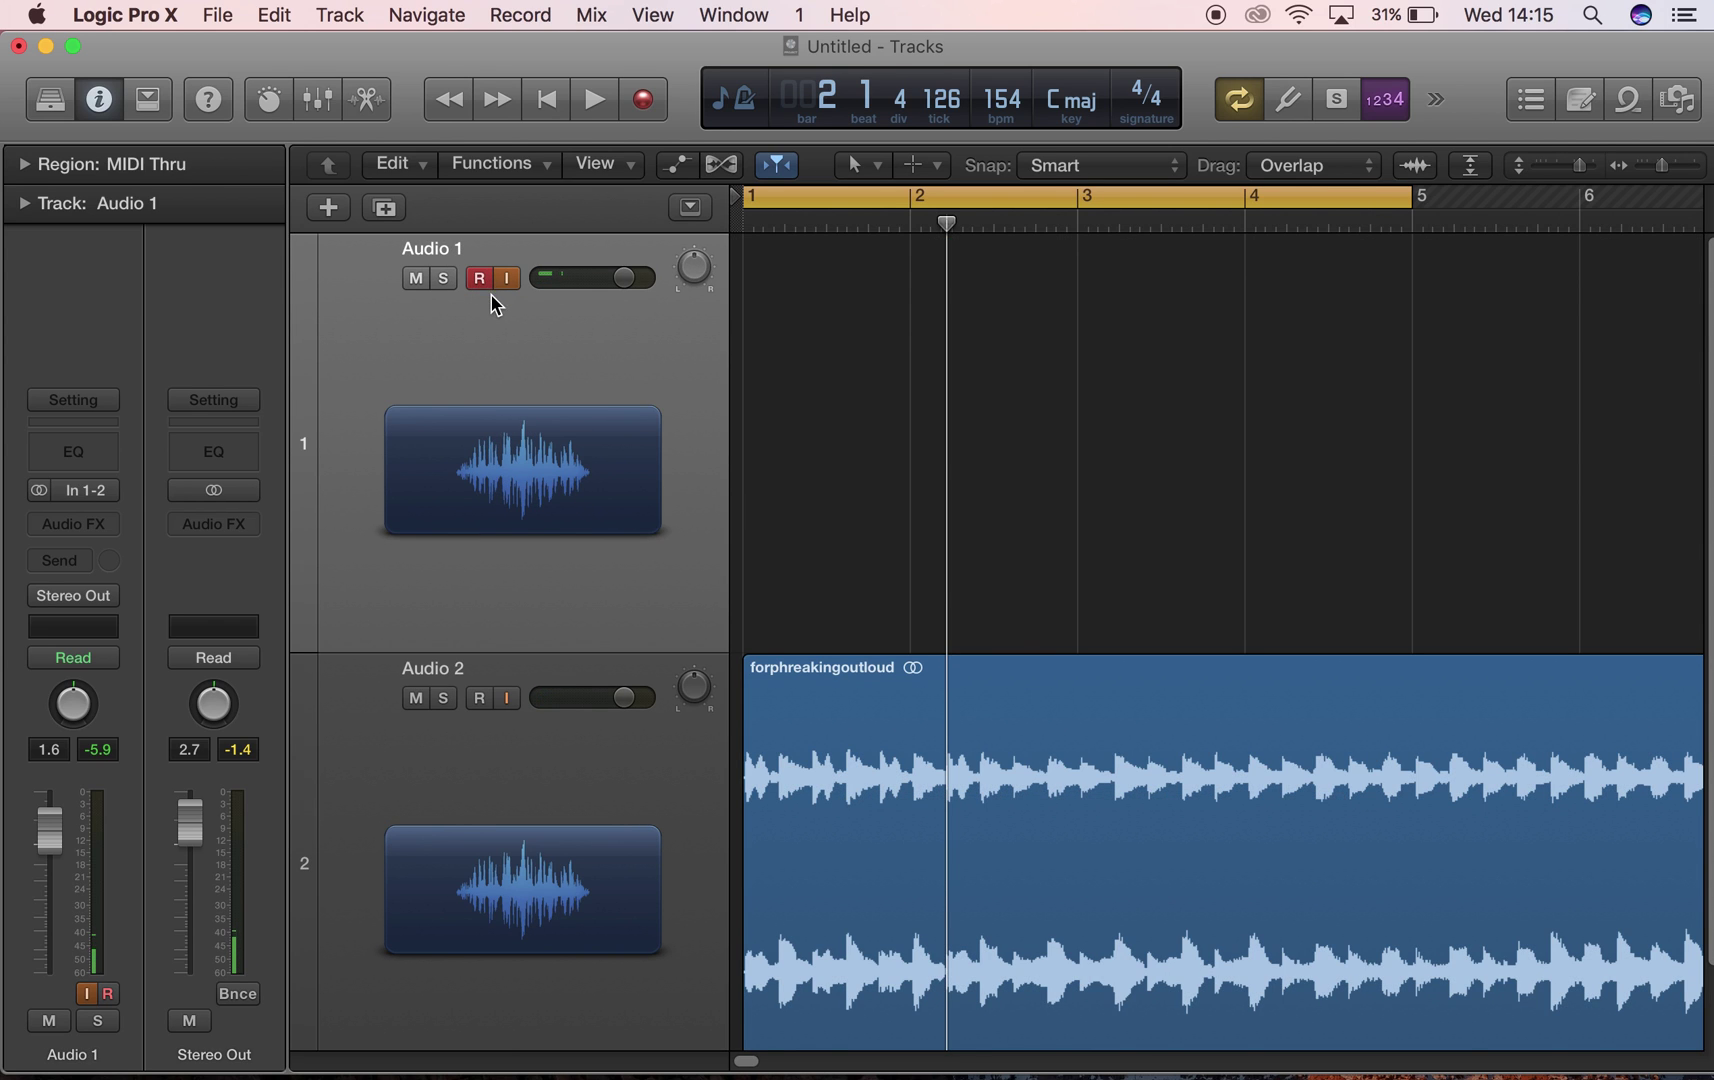
key(space)
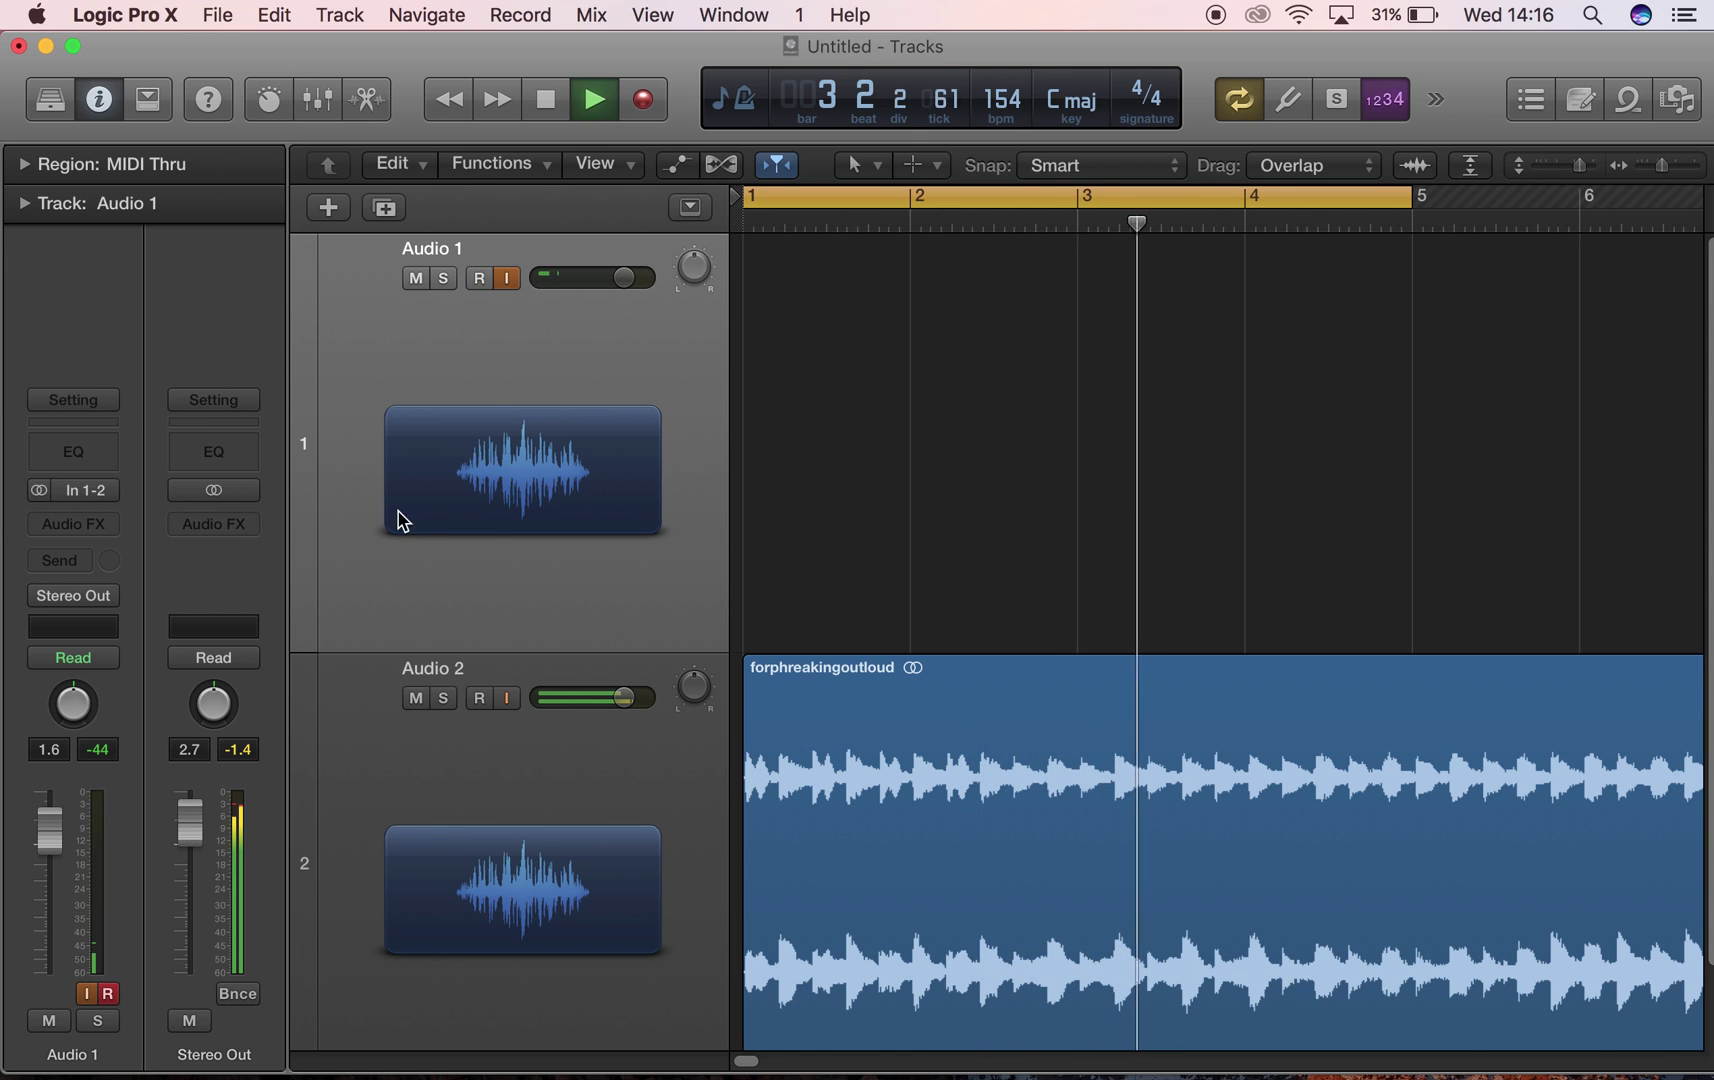
click(38, 490)
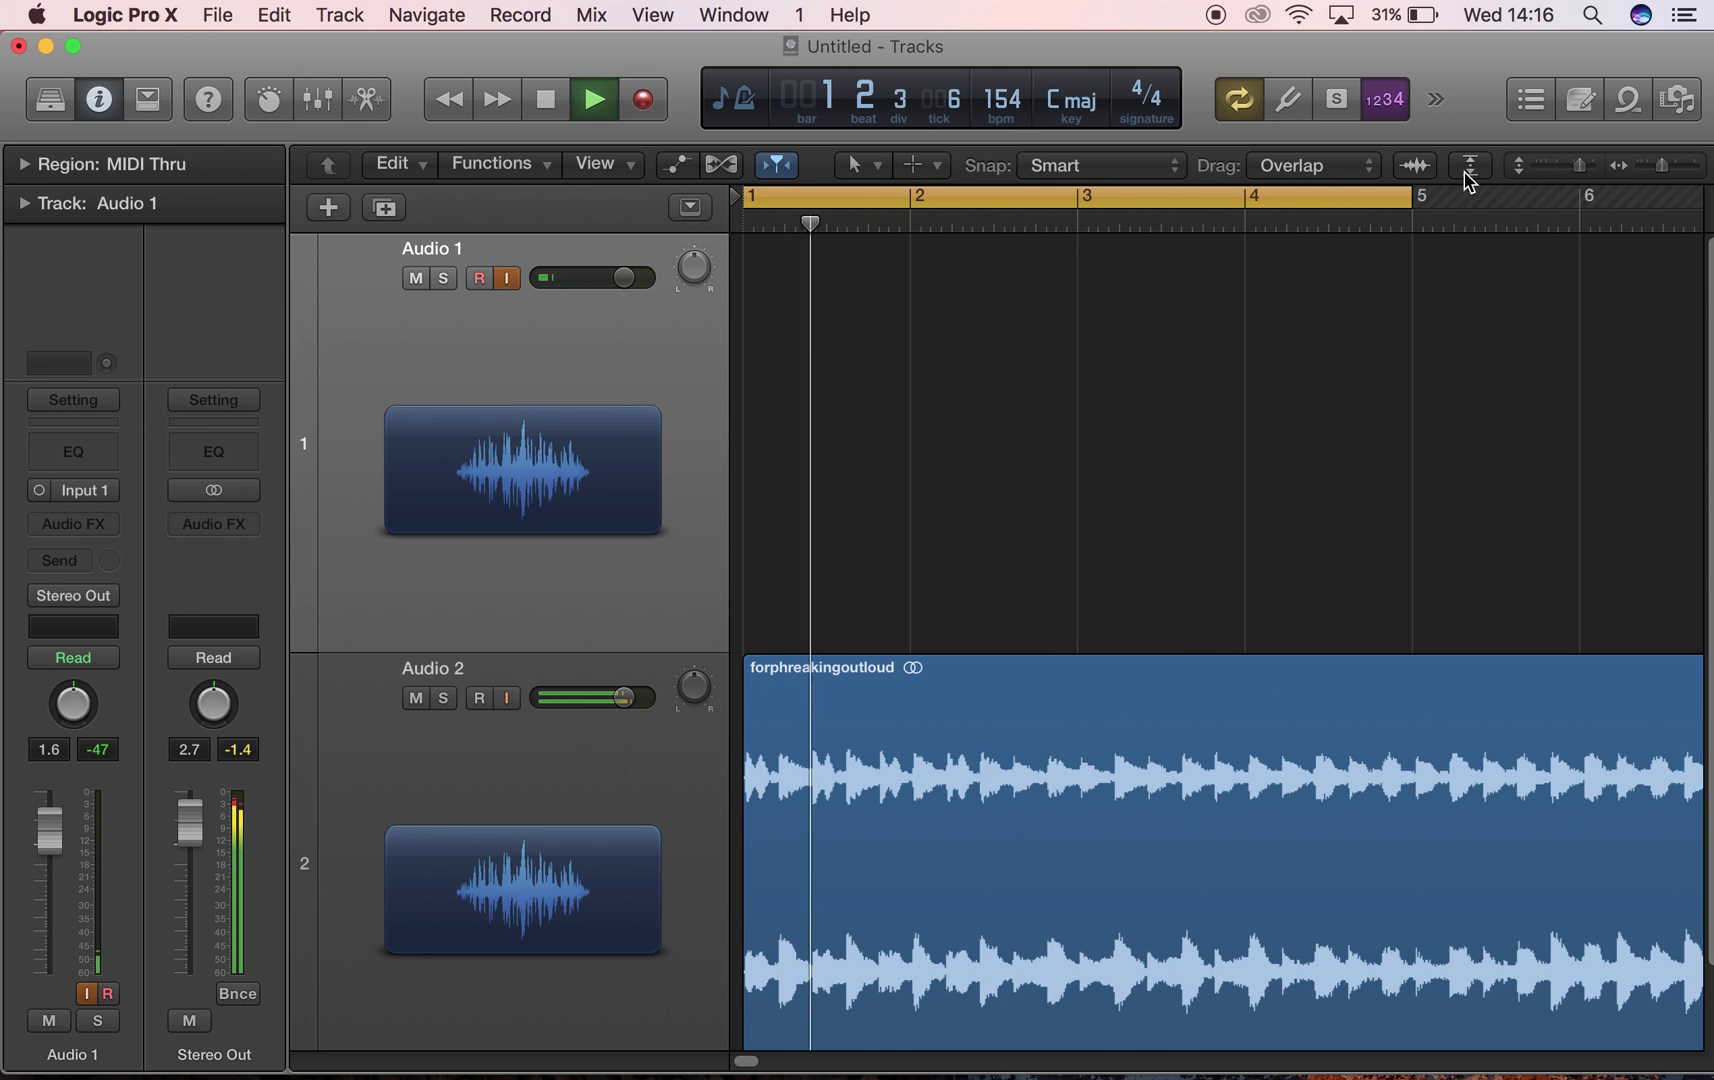
key(space)
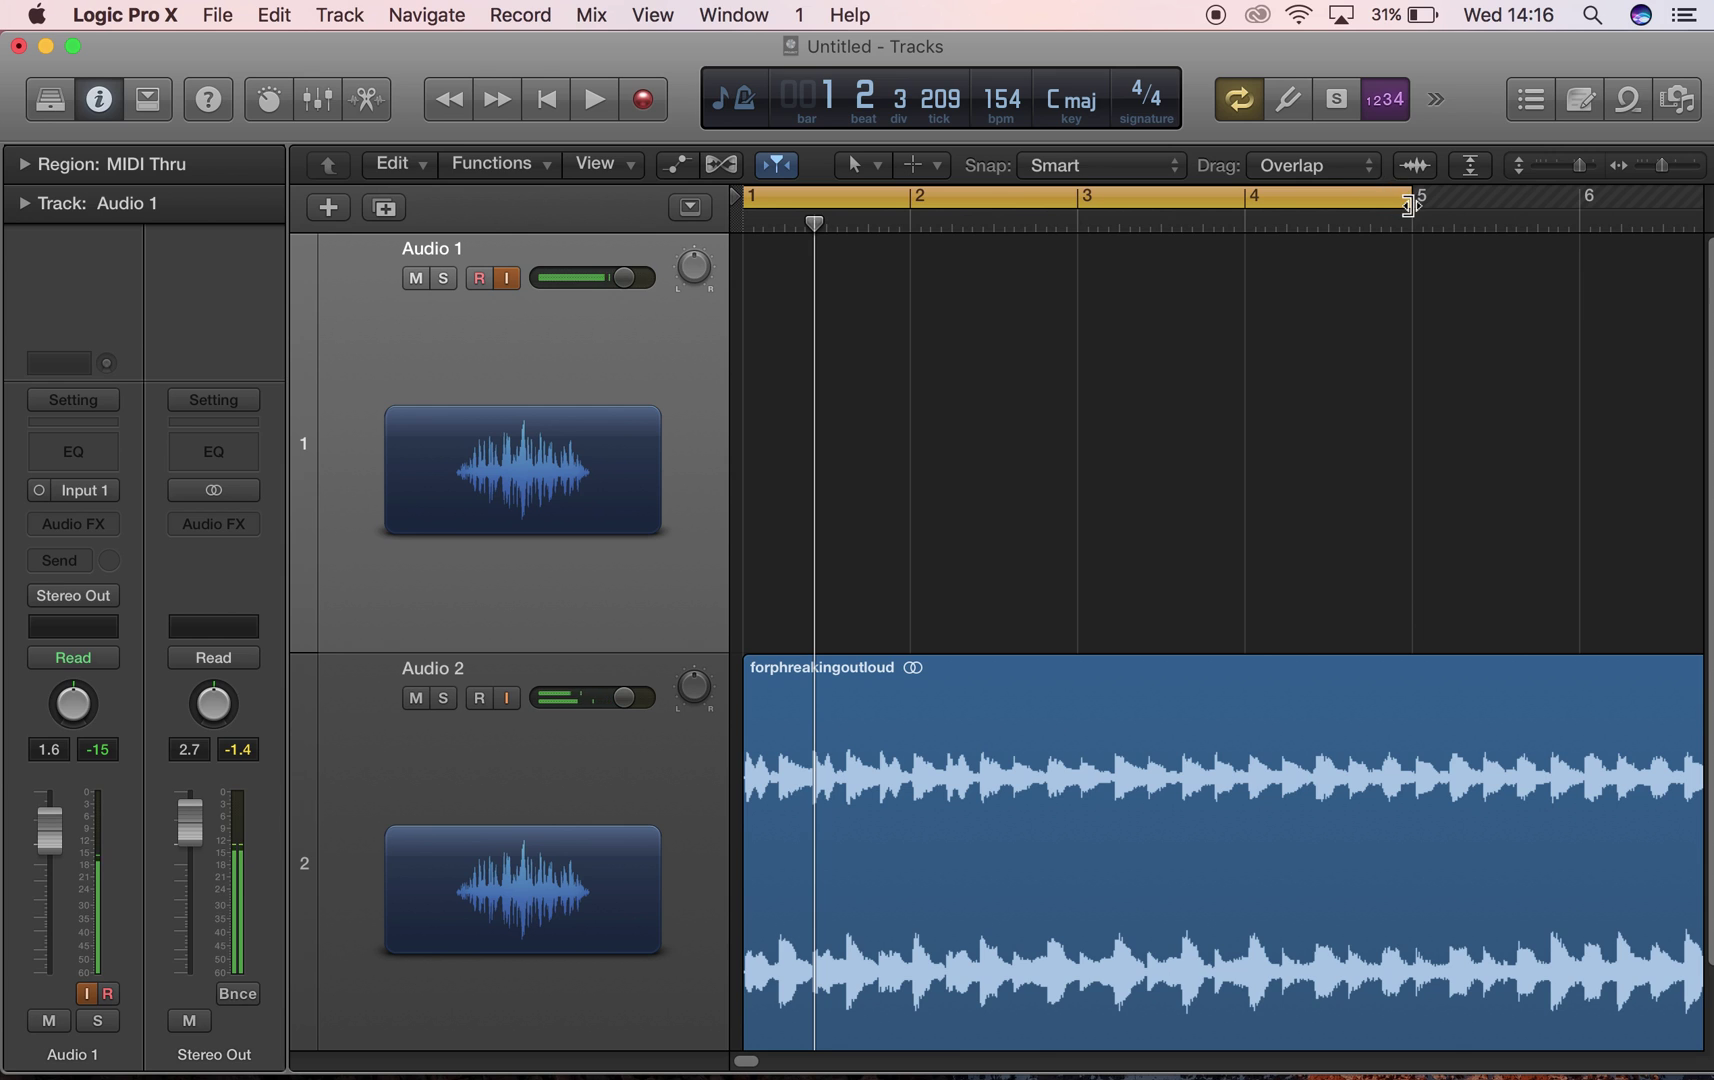
- Play back while shrinking the track rows, then close the extra control options
key(space)
drag(1586, 166, 1568, 166)
key(space)
click(1480, 110)
click(1436, 99)
click(1466, 63)
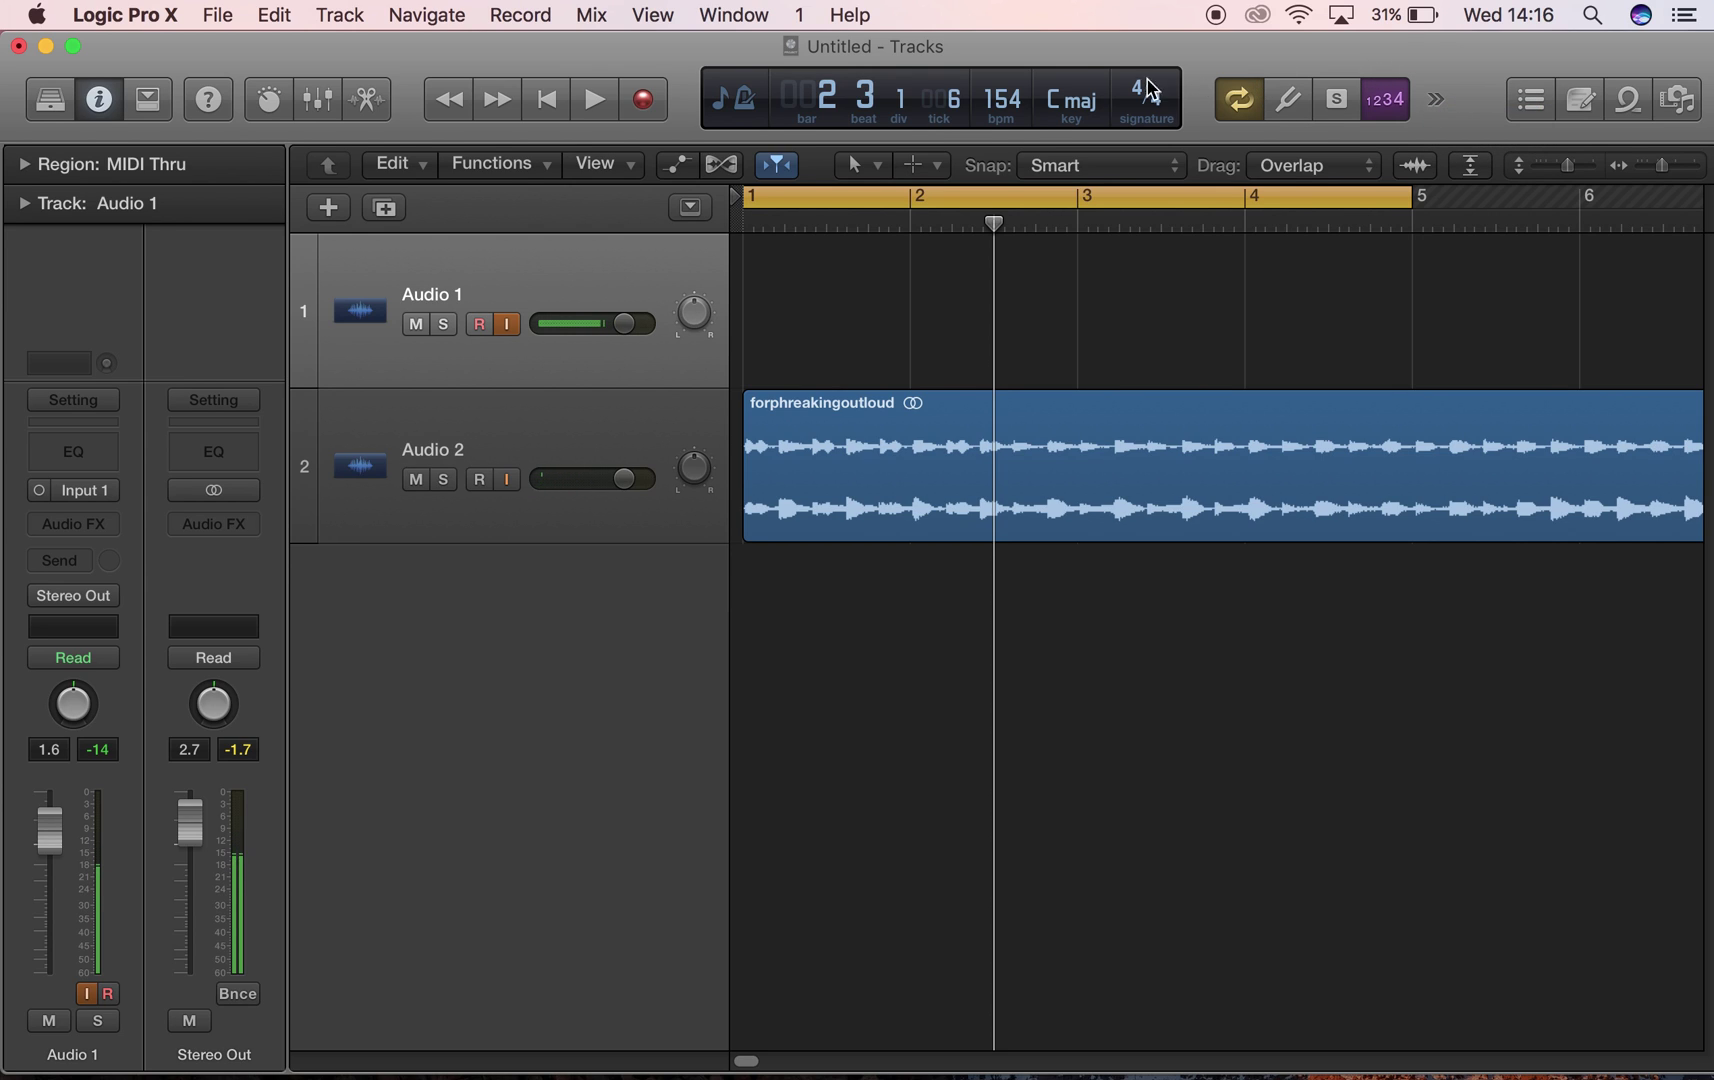
key(Return)
key(space)
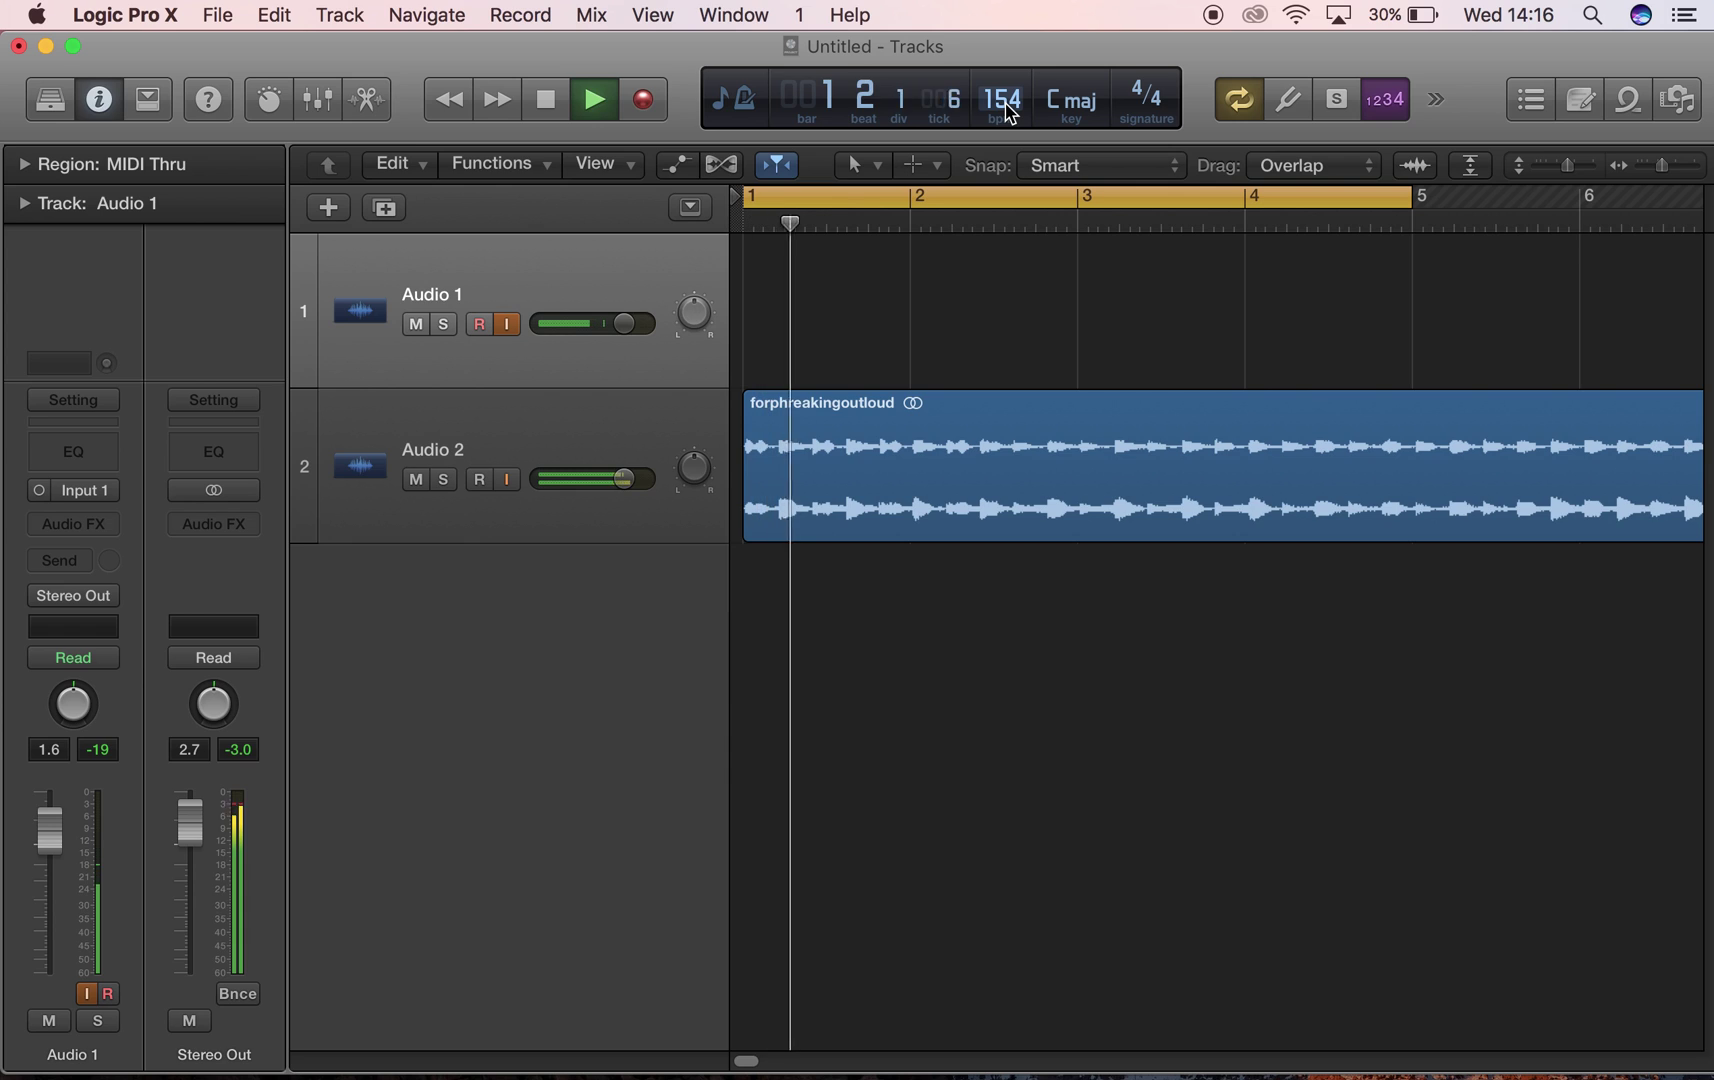
key(space)
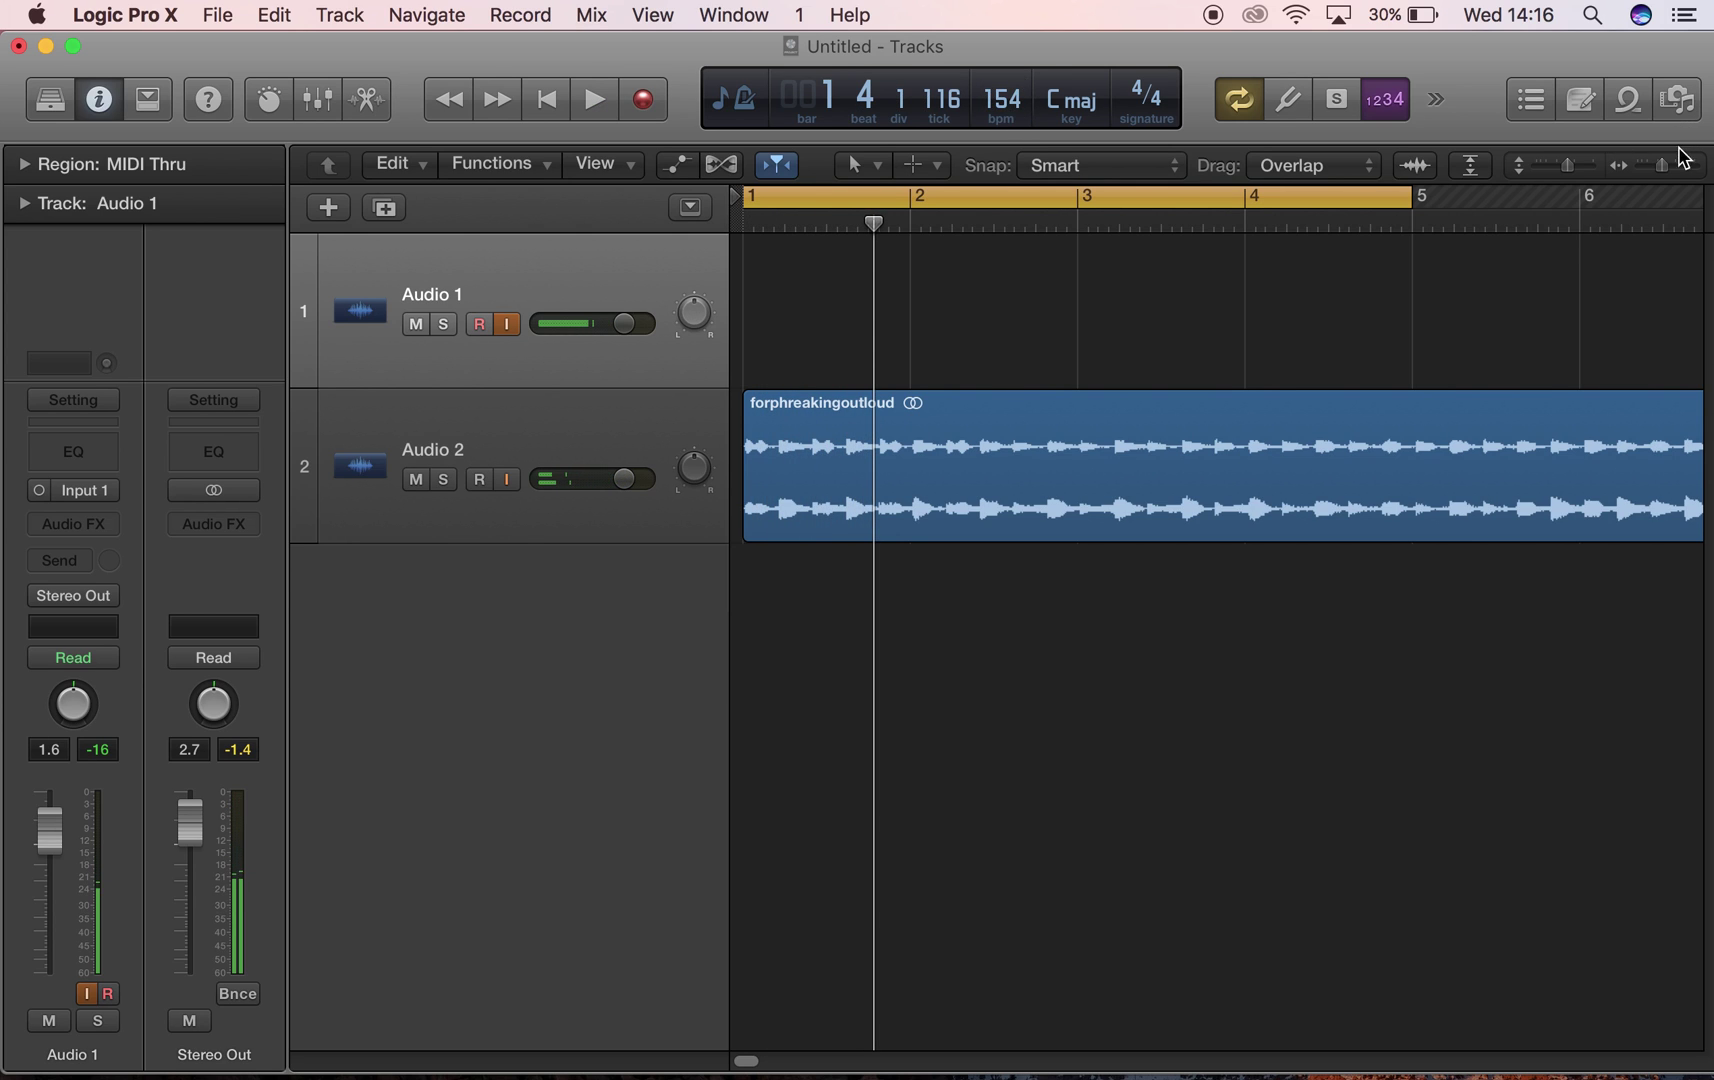
click(1586, 168)
click(1672, 168)
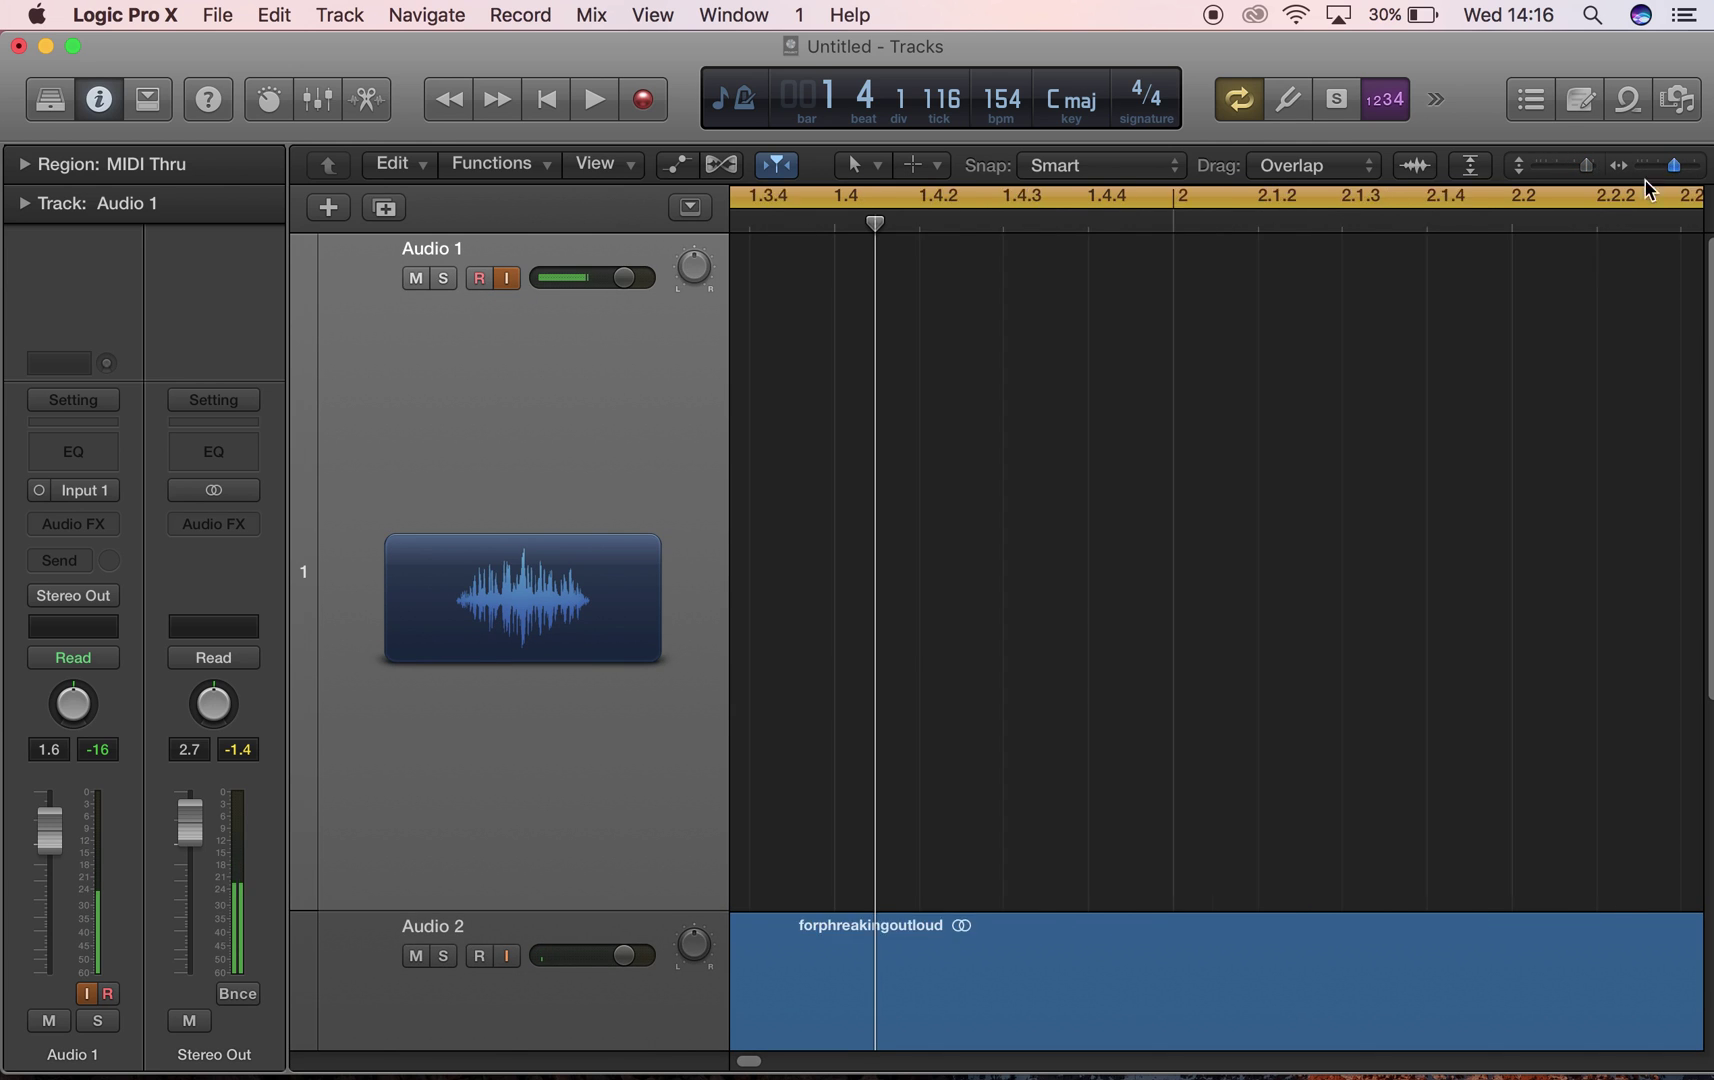
key(space)
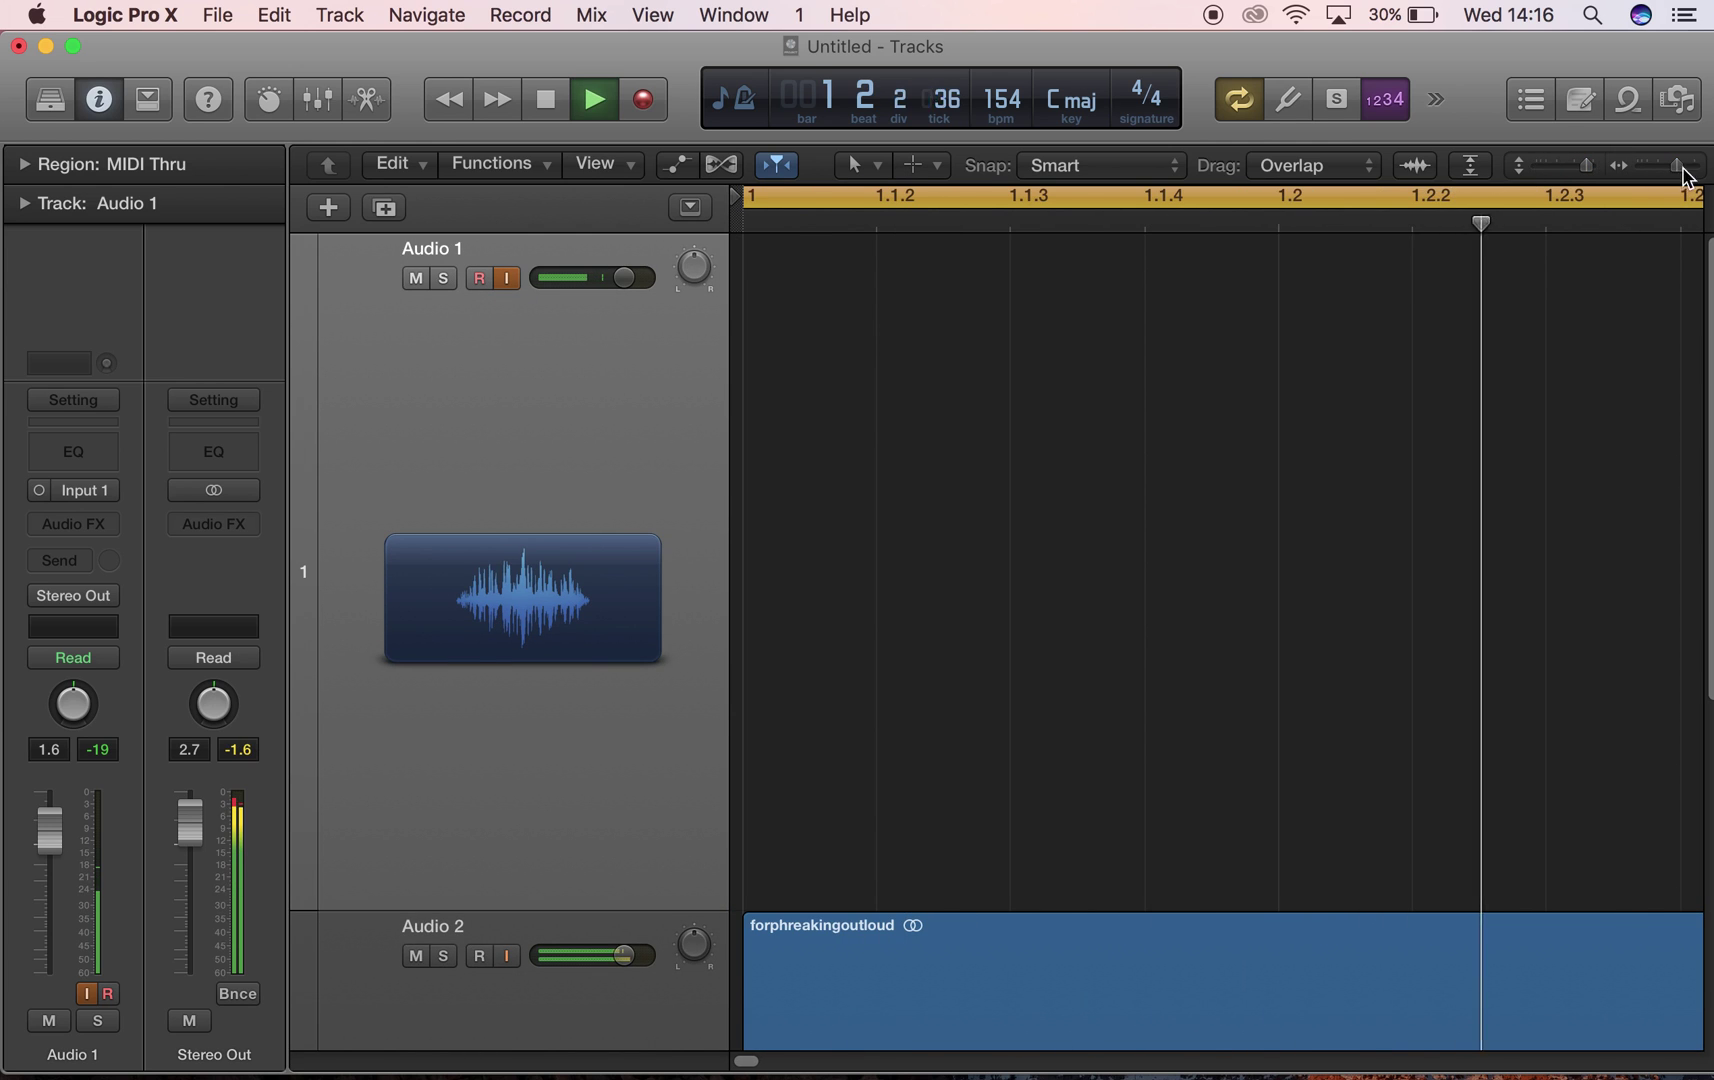
click(1660, 168)
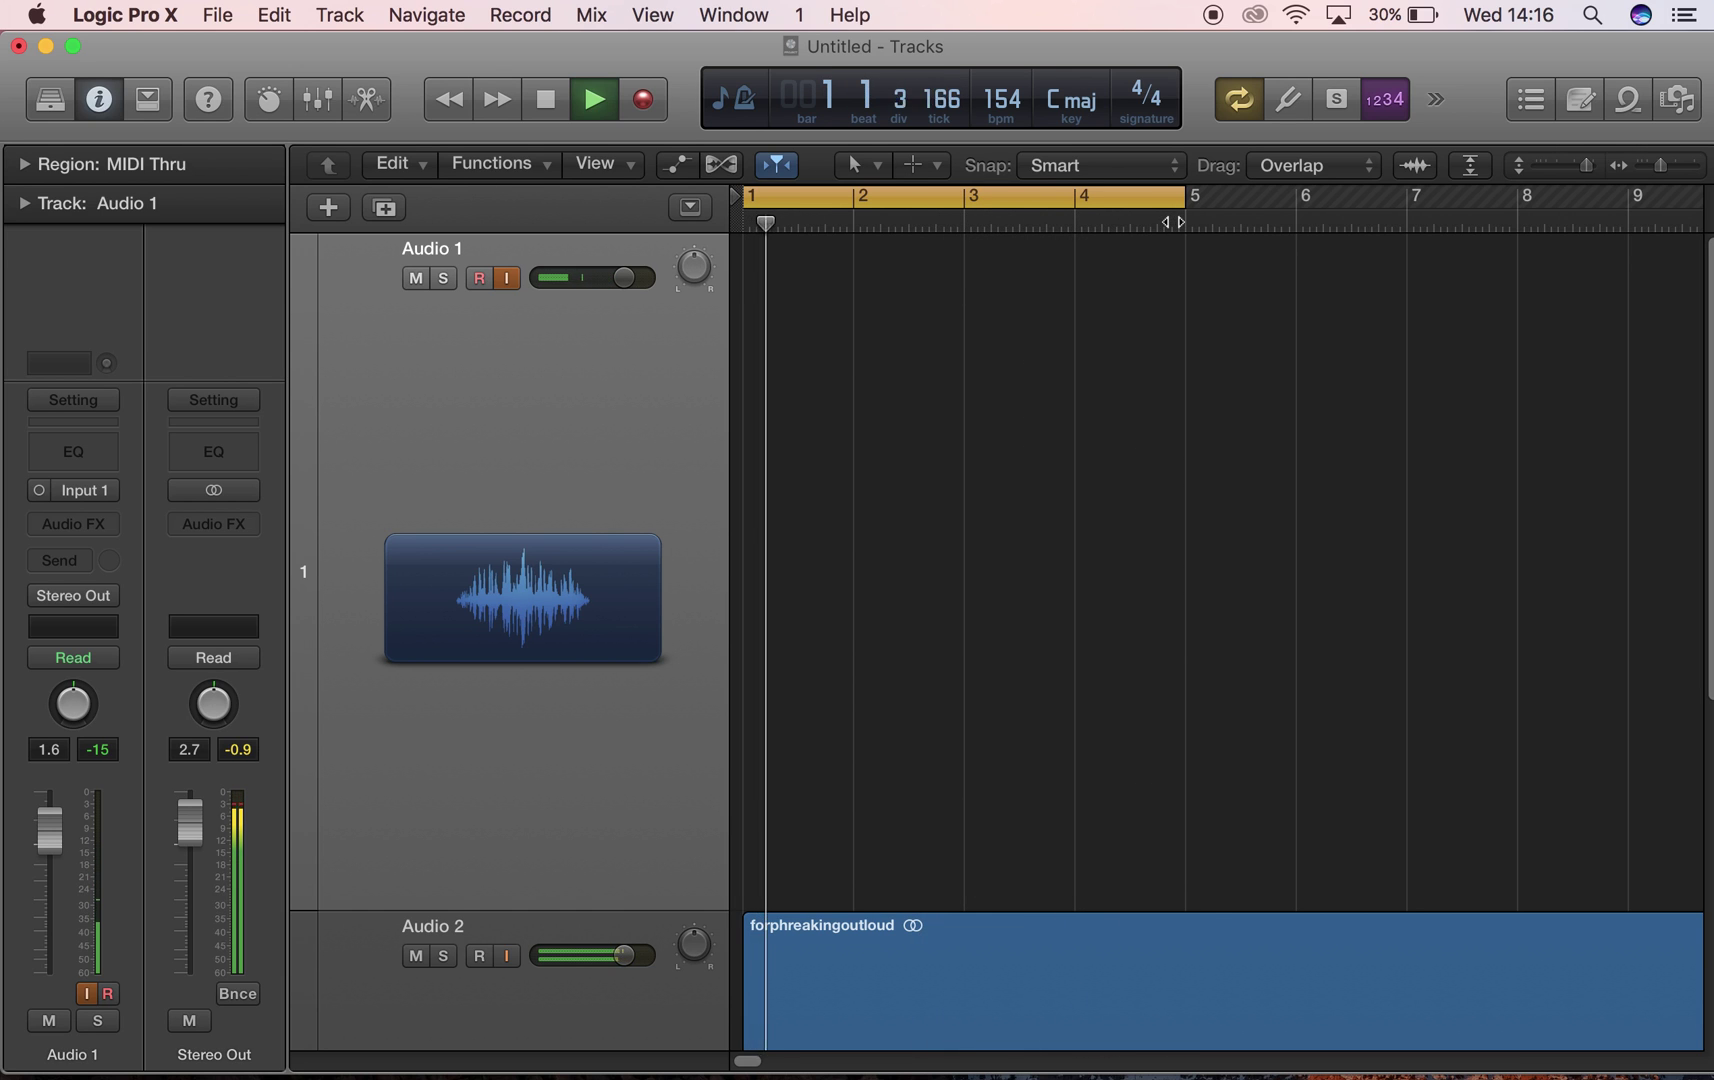
key(space)
double_click(1112, 224)
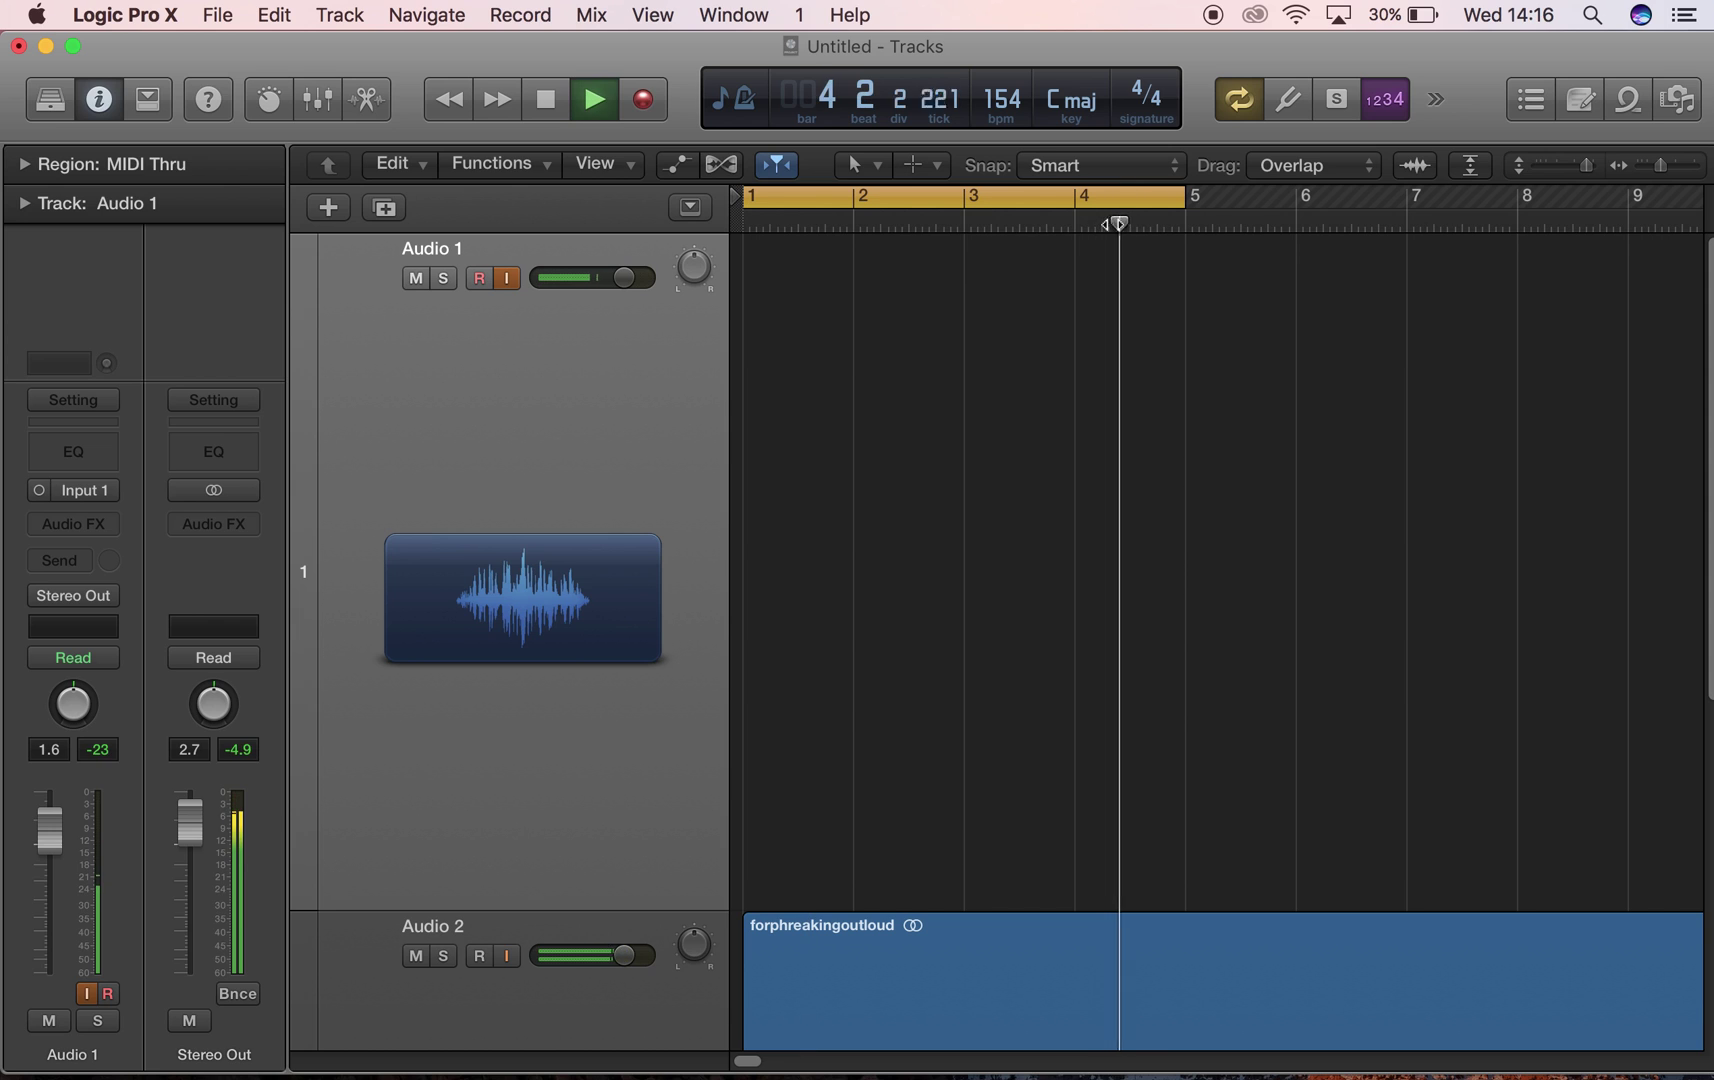
key(space)
scroll(1251, 451, down, 5)
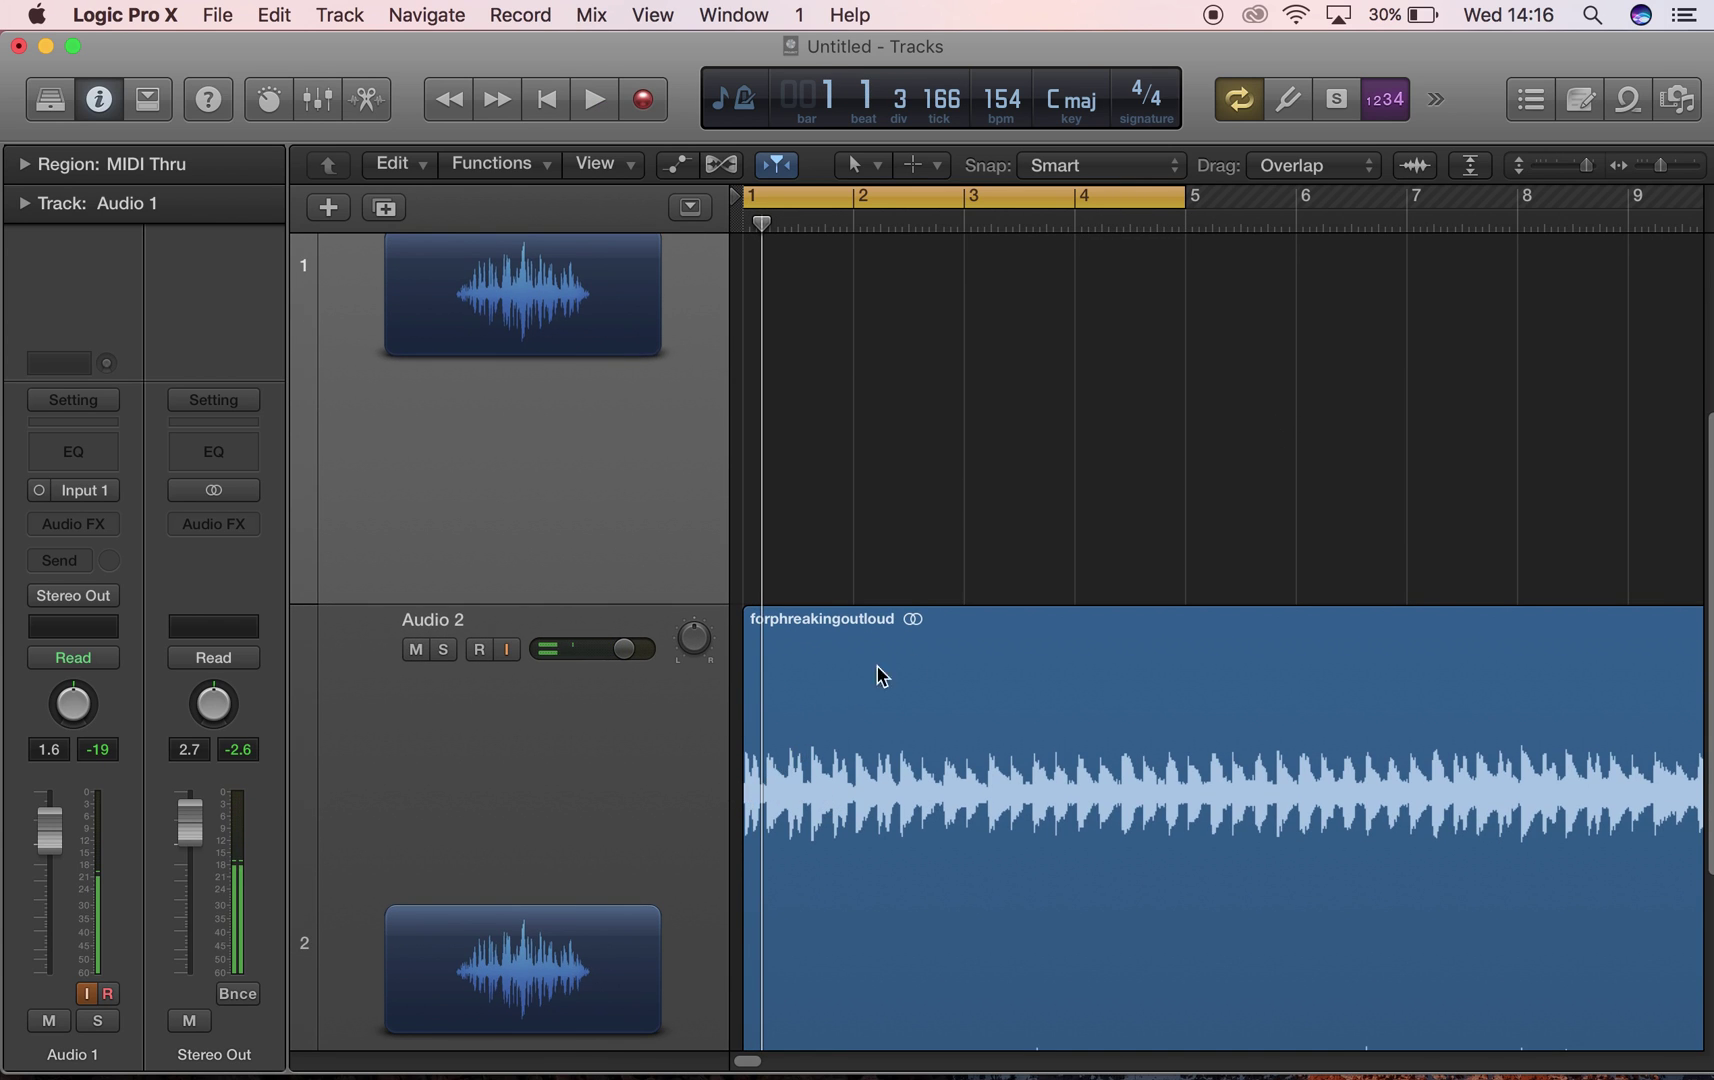
- Lower the project tempo from 154 to 59 bpm, auditioning the beat along the way
key(space)
key(space)
drag(1002, 98, 1006, 356)
key(space)
drag(1013, 131, 1002, 103)
key(space)
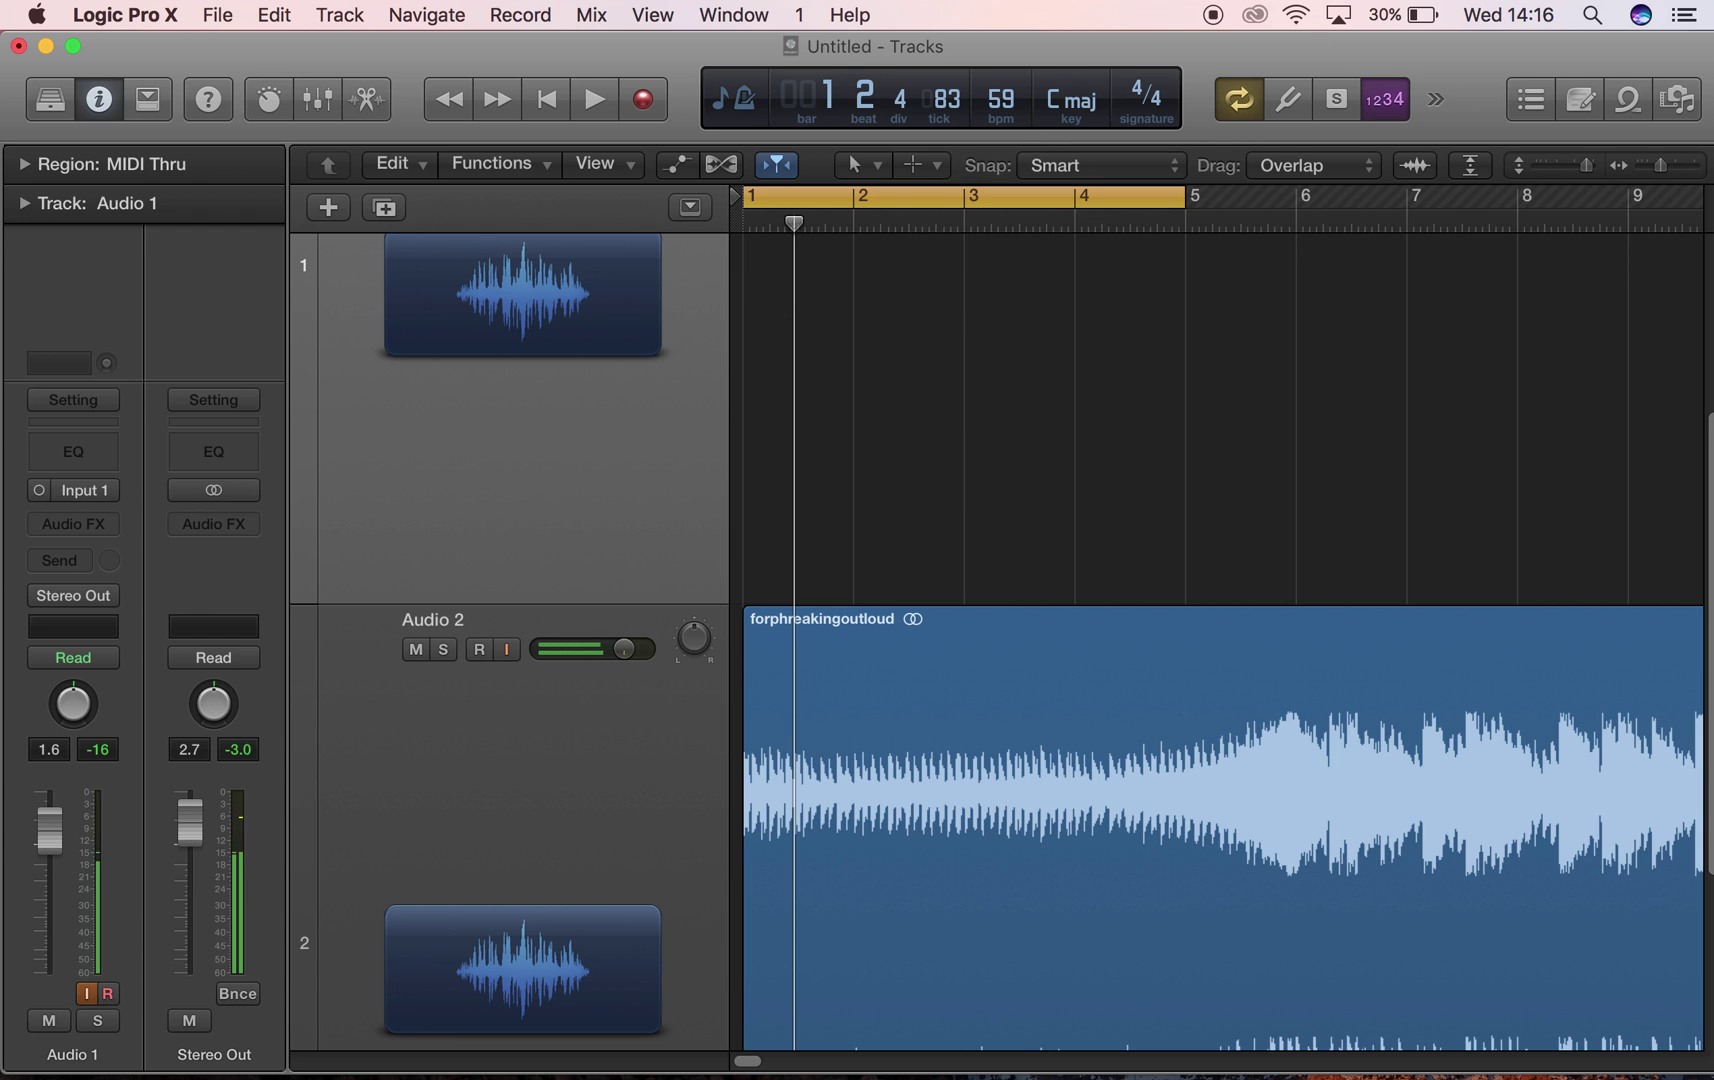
key(space)
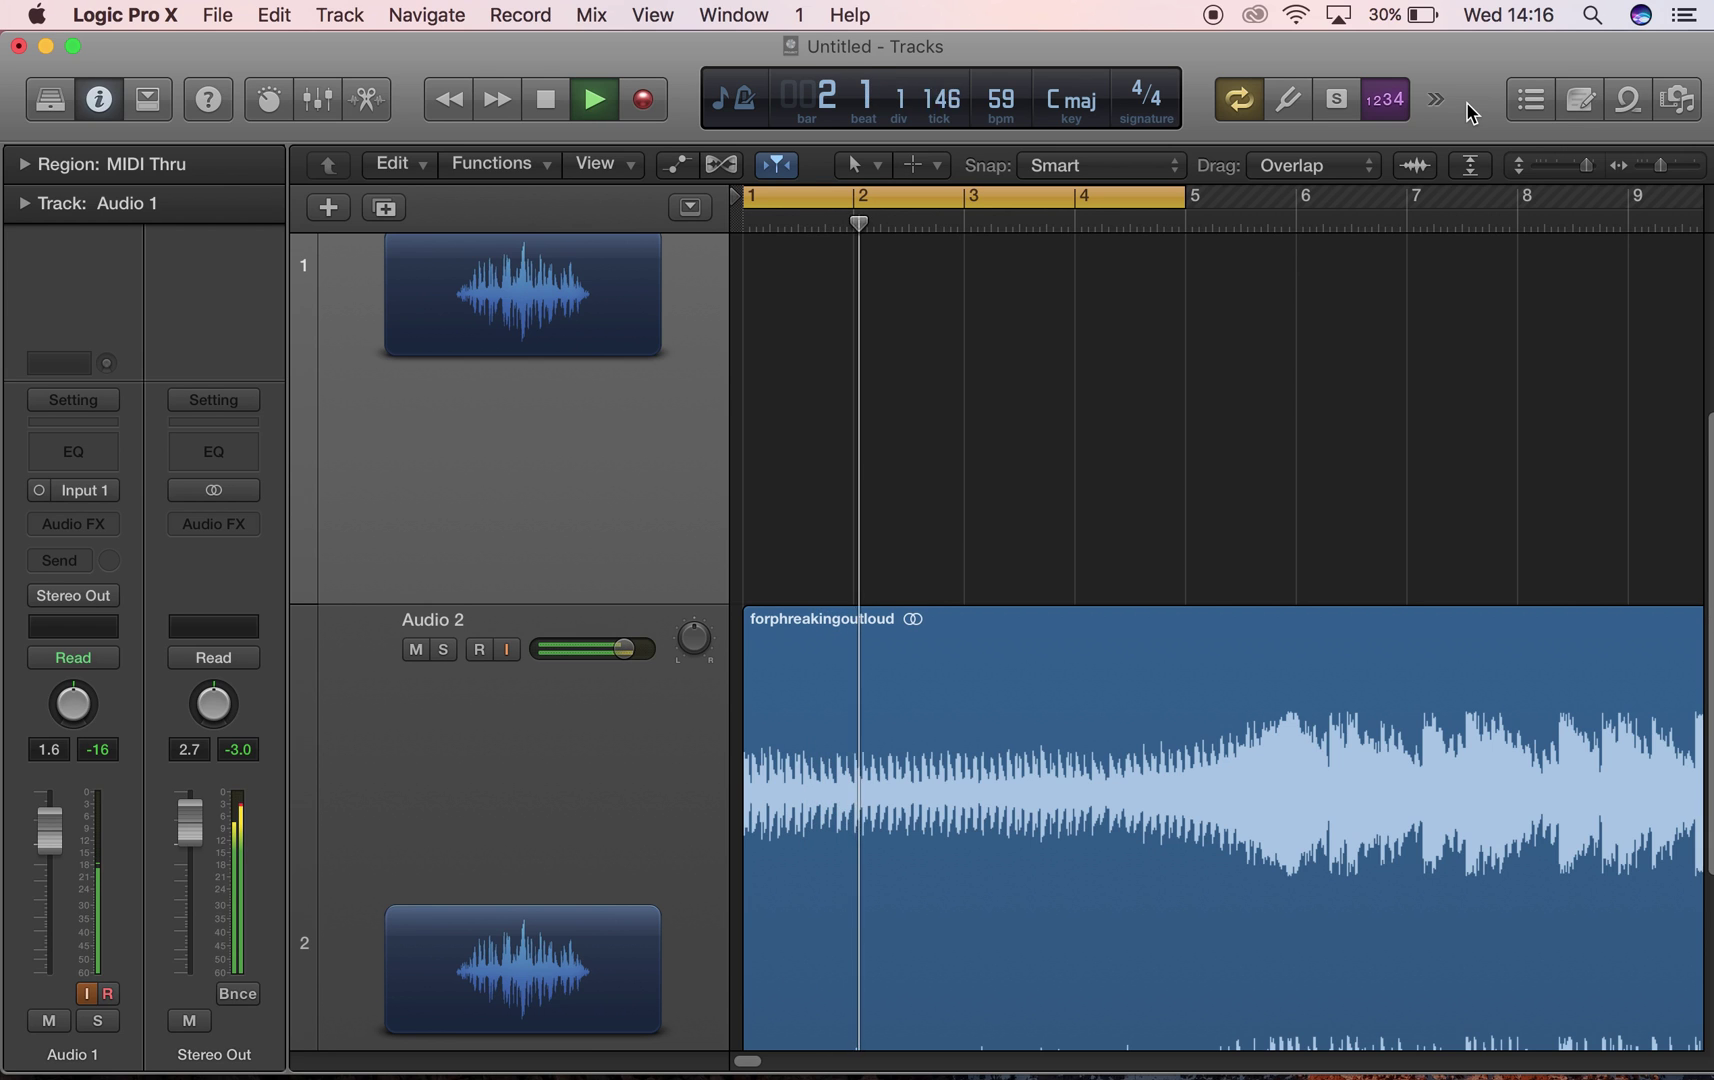
key(space)
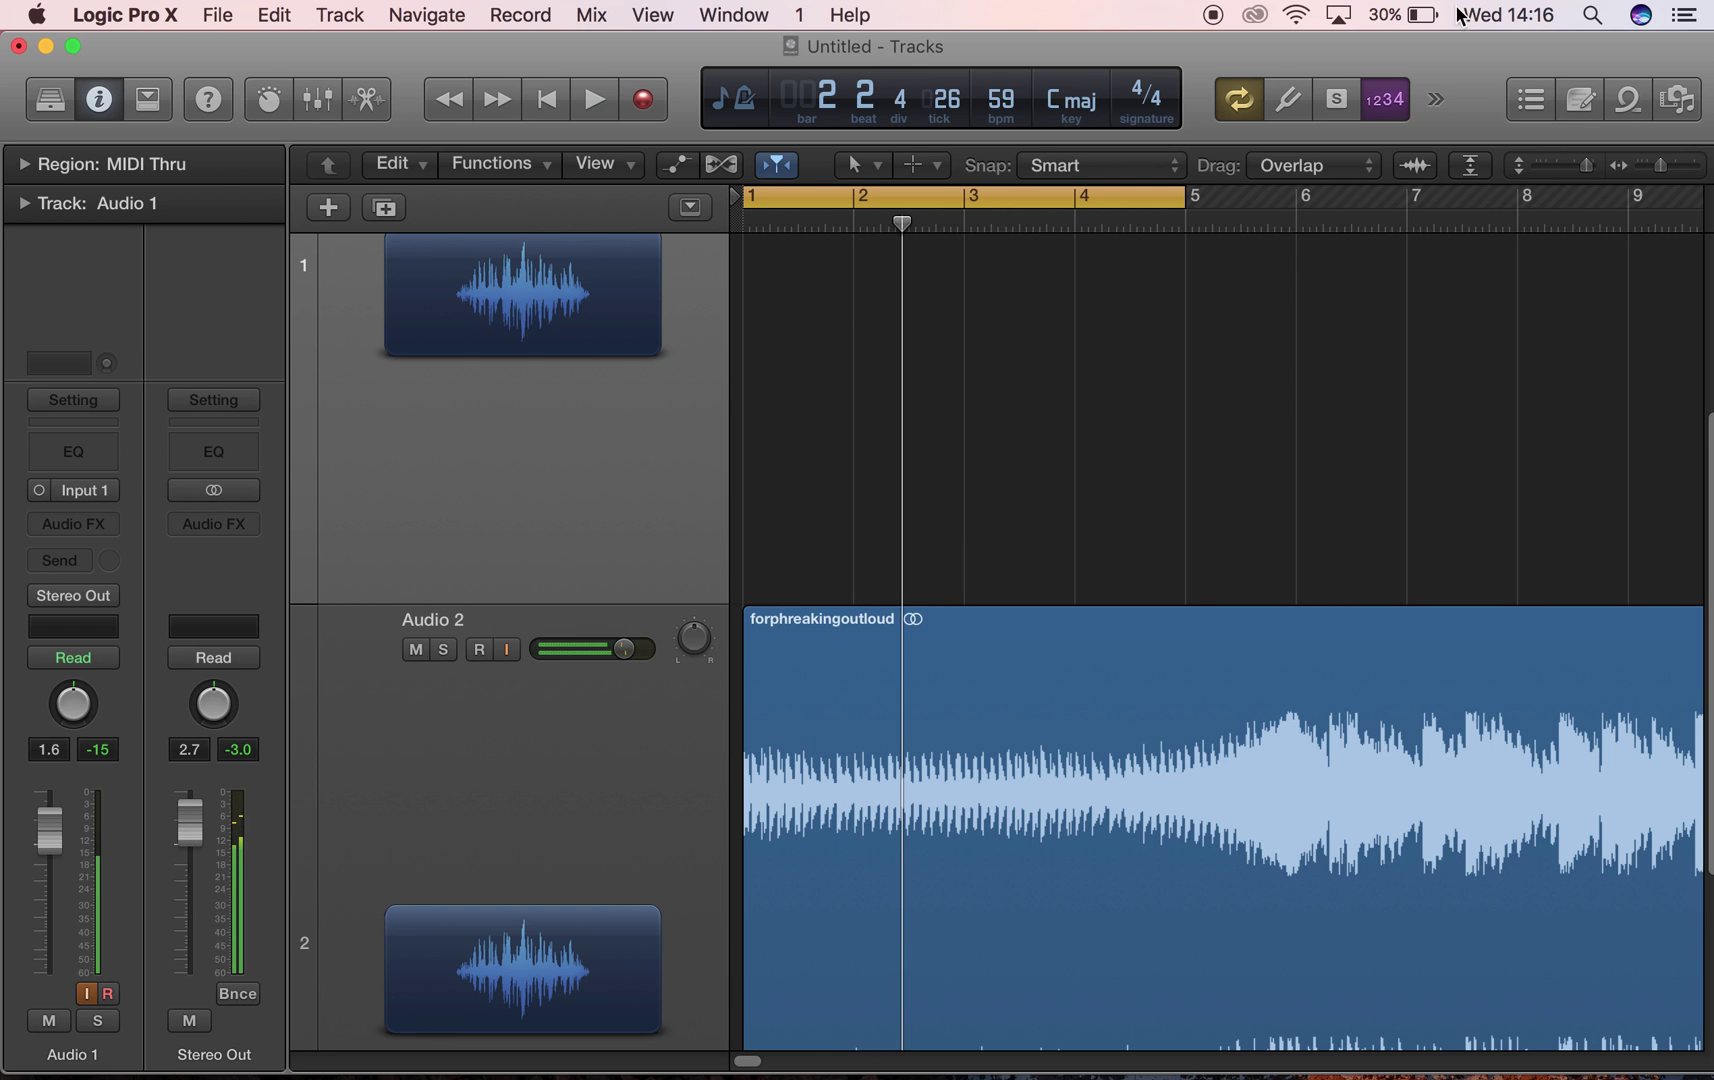
- Audition the beat at 59 bpm from bar 1 and slightly shrink the track rows
key(space)
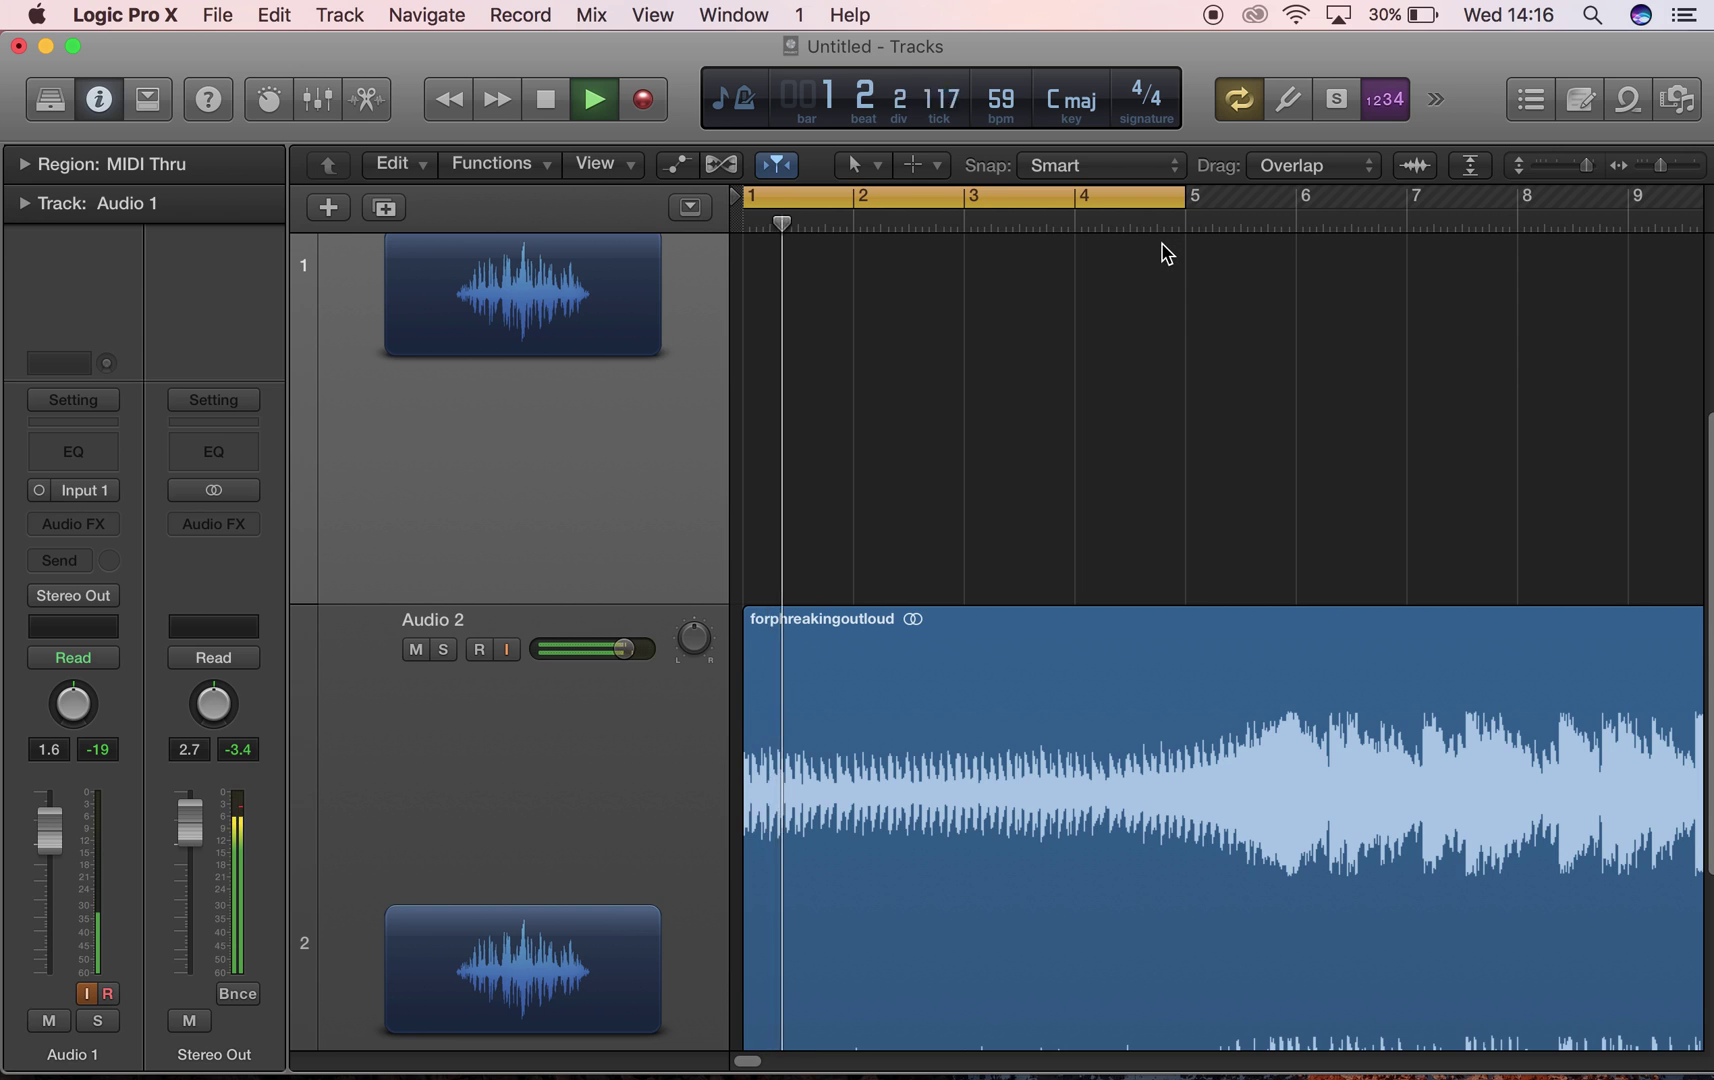
key(space)
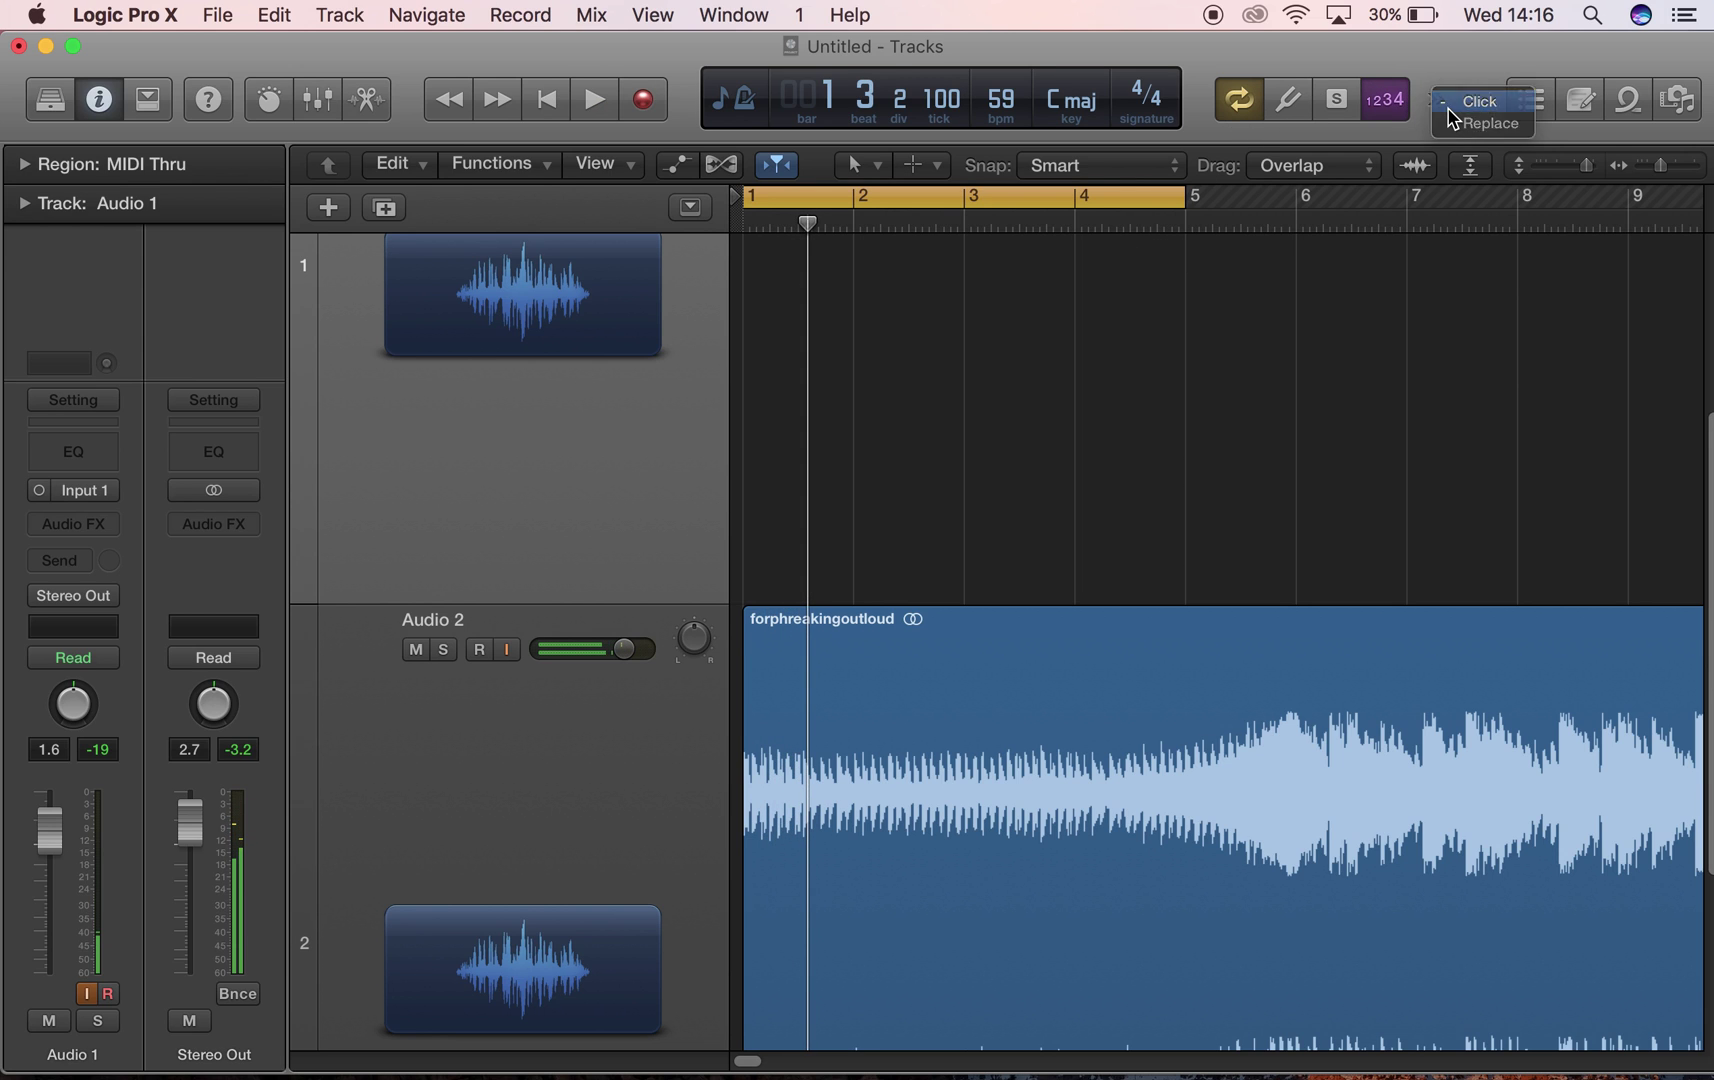
key(space)
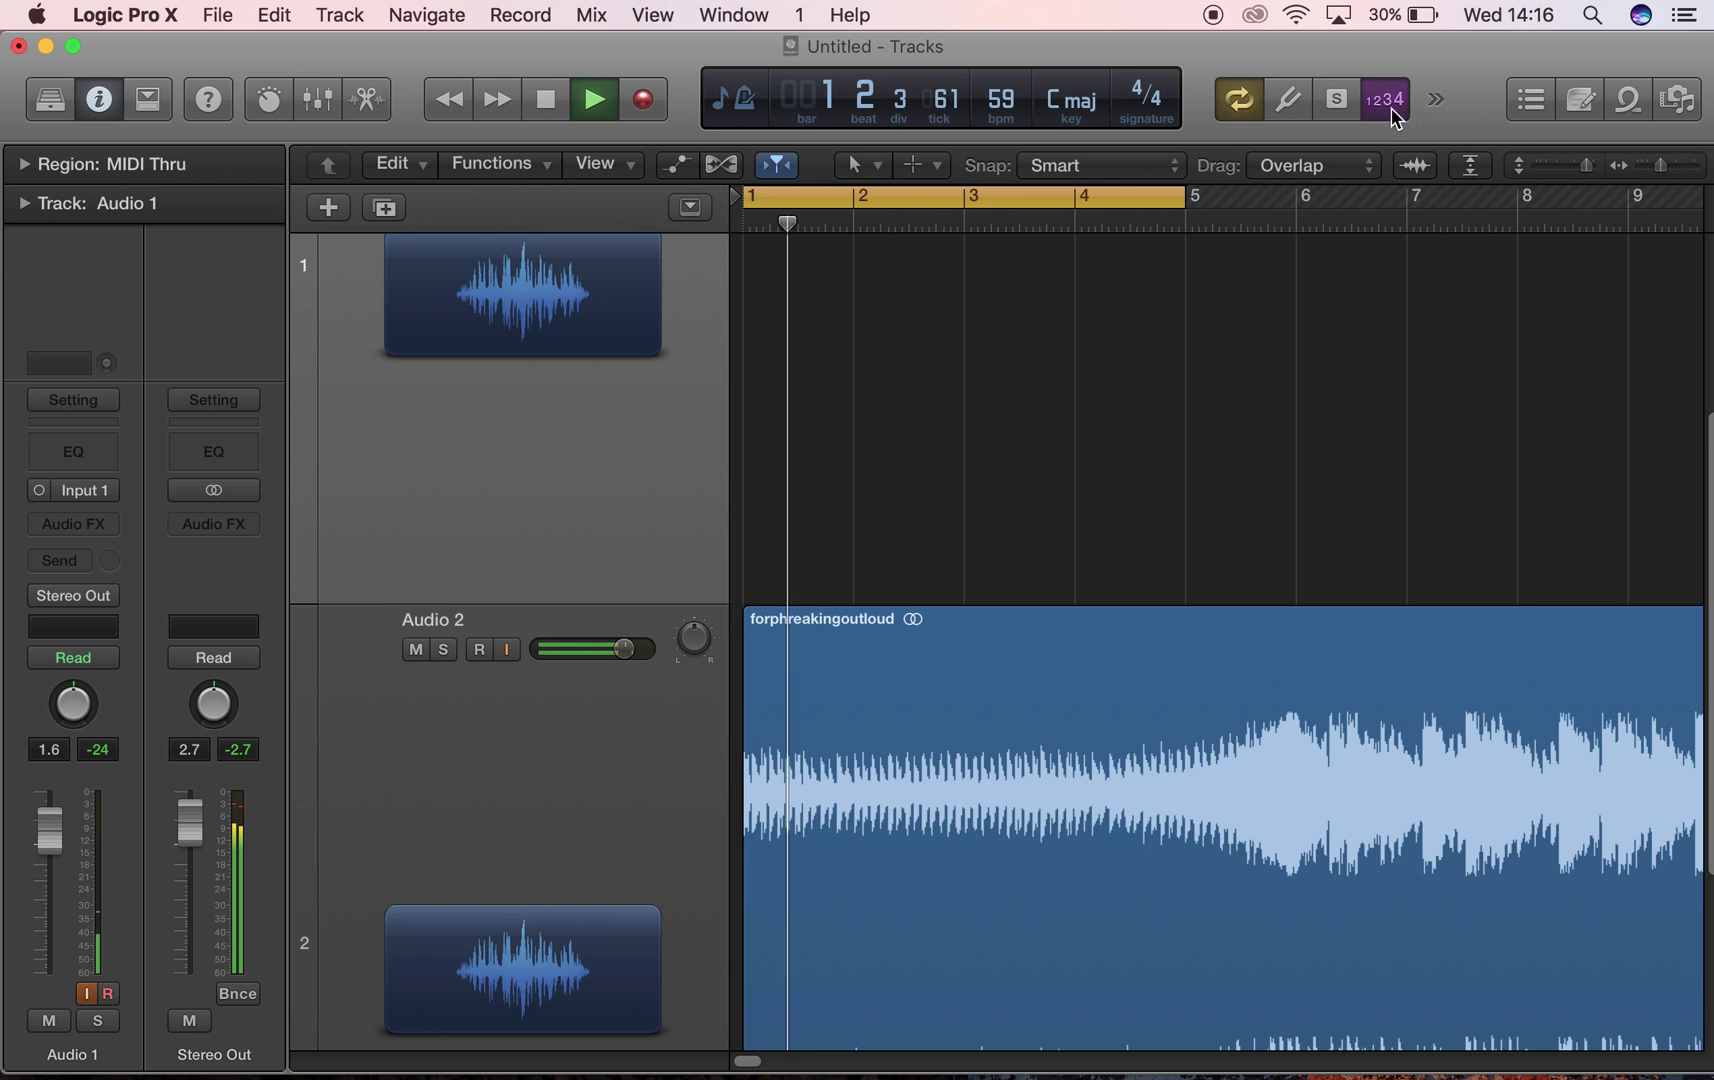
key(space)
drag(1585, 170, 1578, 168)
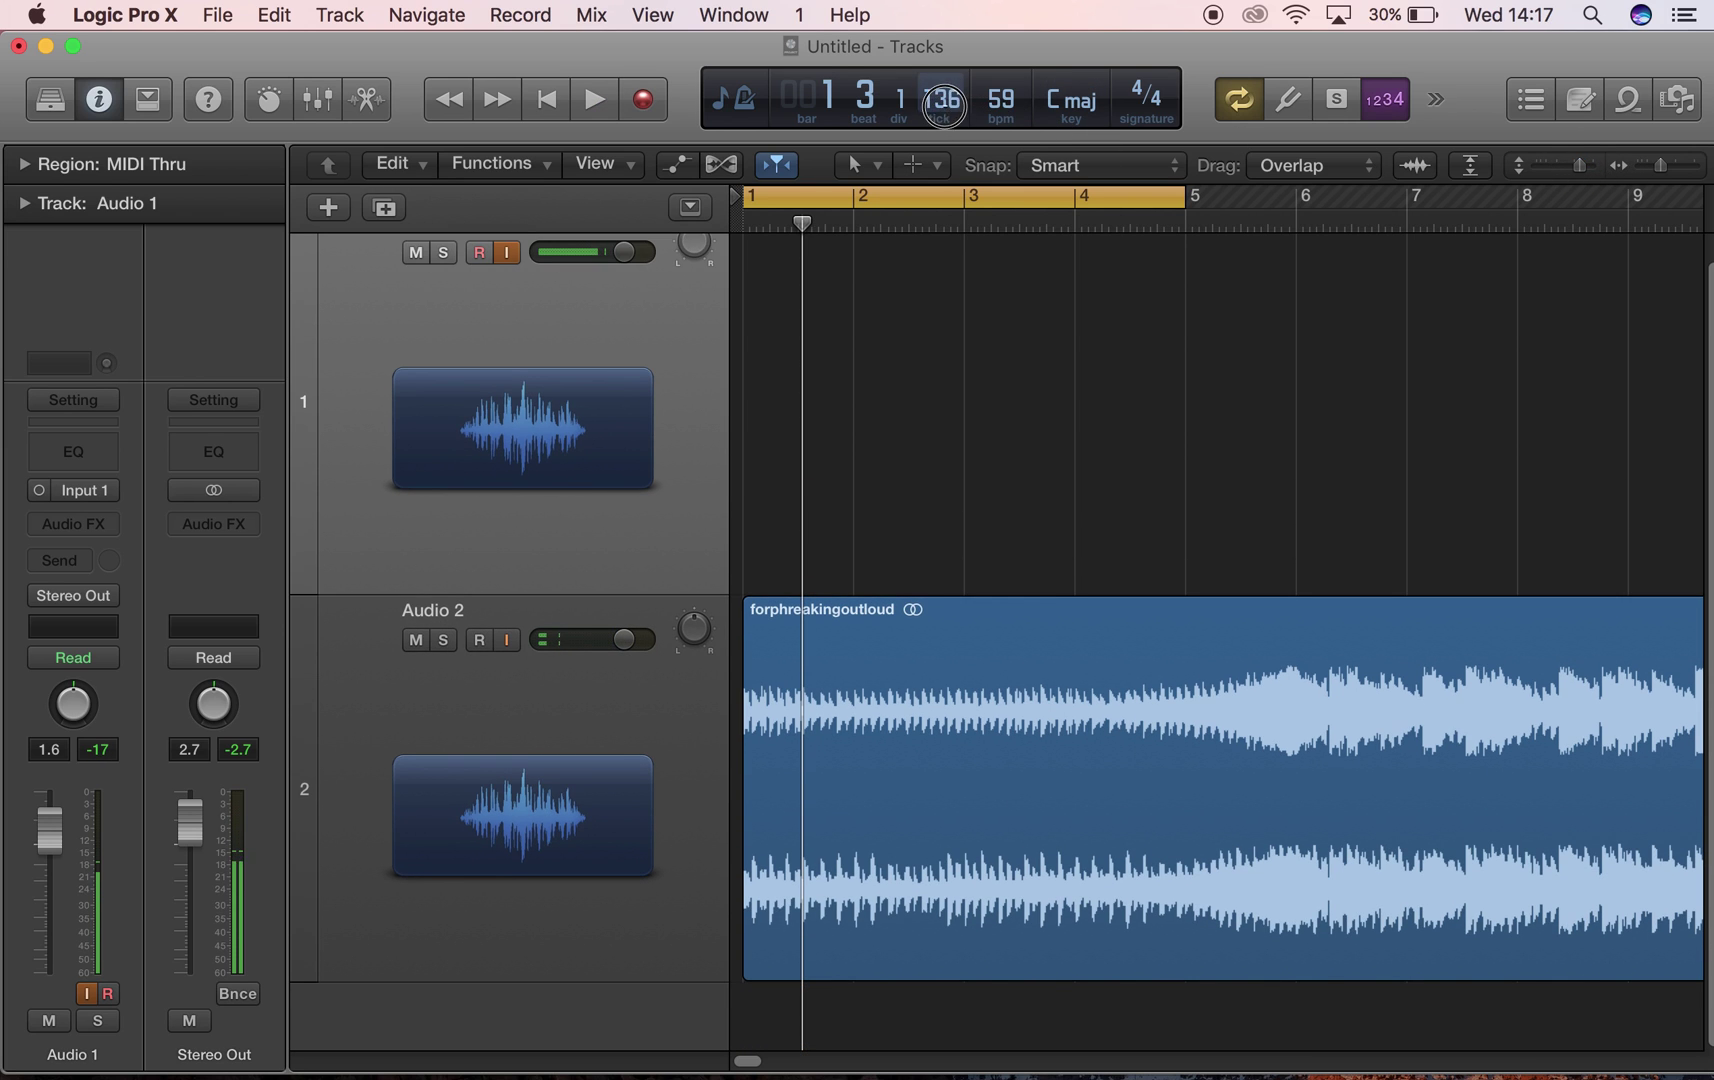
- Raise the tempo to 71 bpm, enlarge the track rows, and return the playhead to bar 1
mouse_move(1010, 97)
mouse_down()
mouse_move(1014, 44)
mouse_move(1022, 68)
mouse_up()
key(space)
drag(1580, 170, 1590, 168)
key(space)
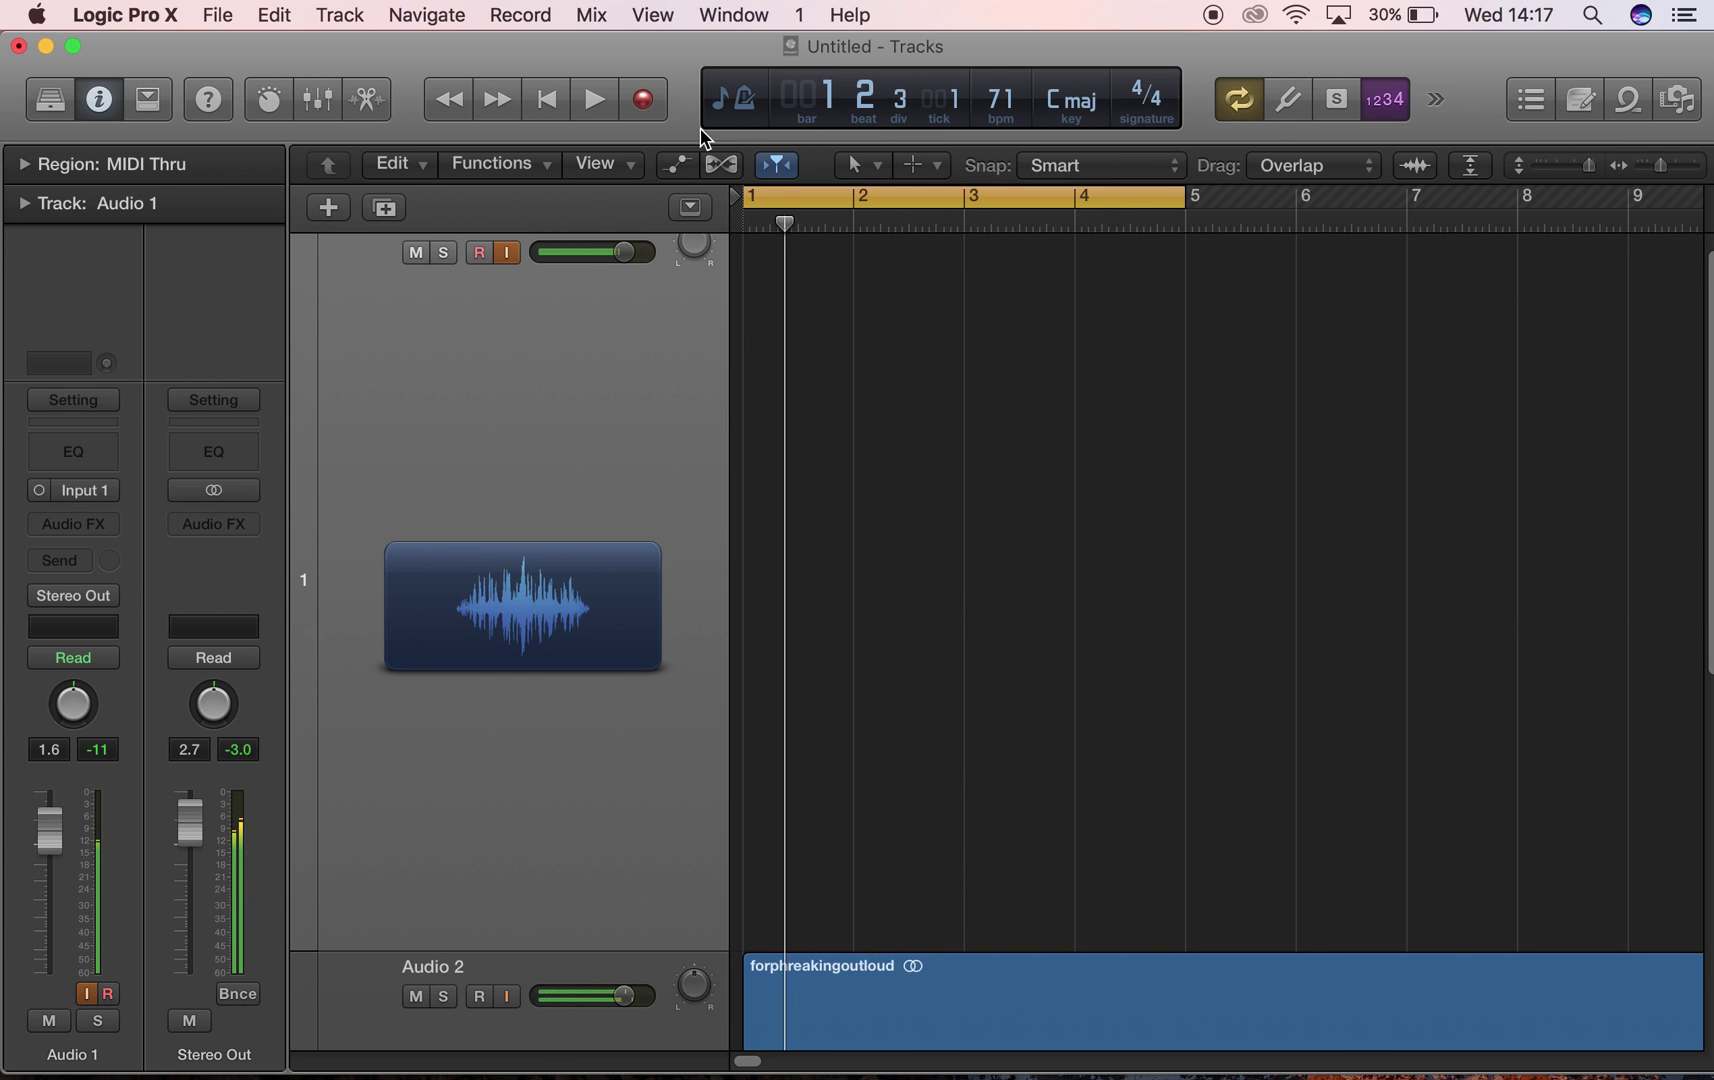
click(563, 108)
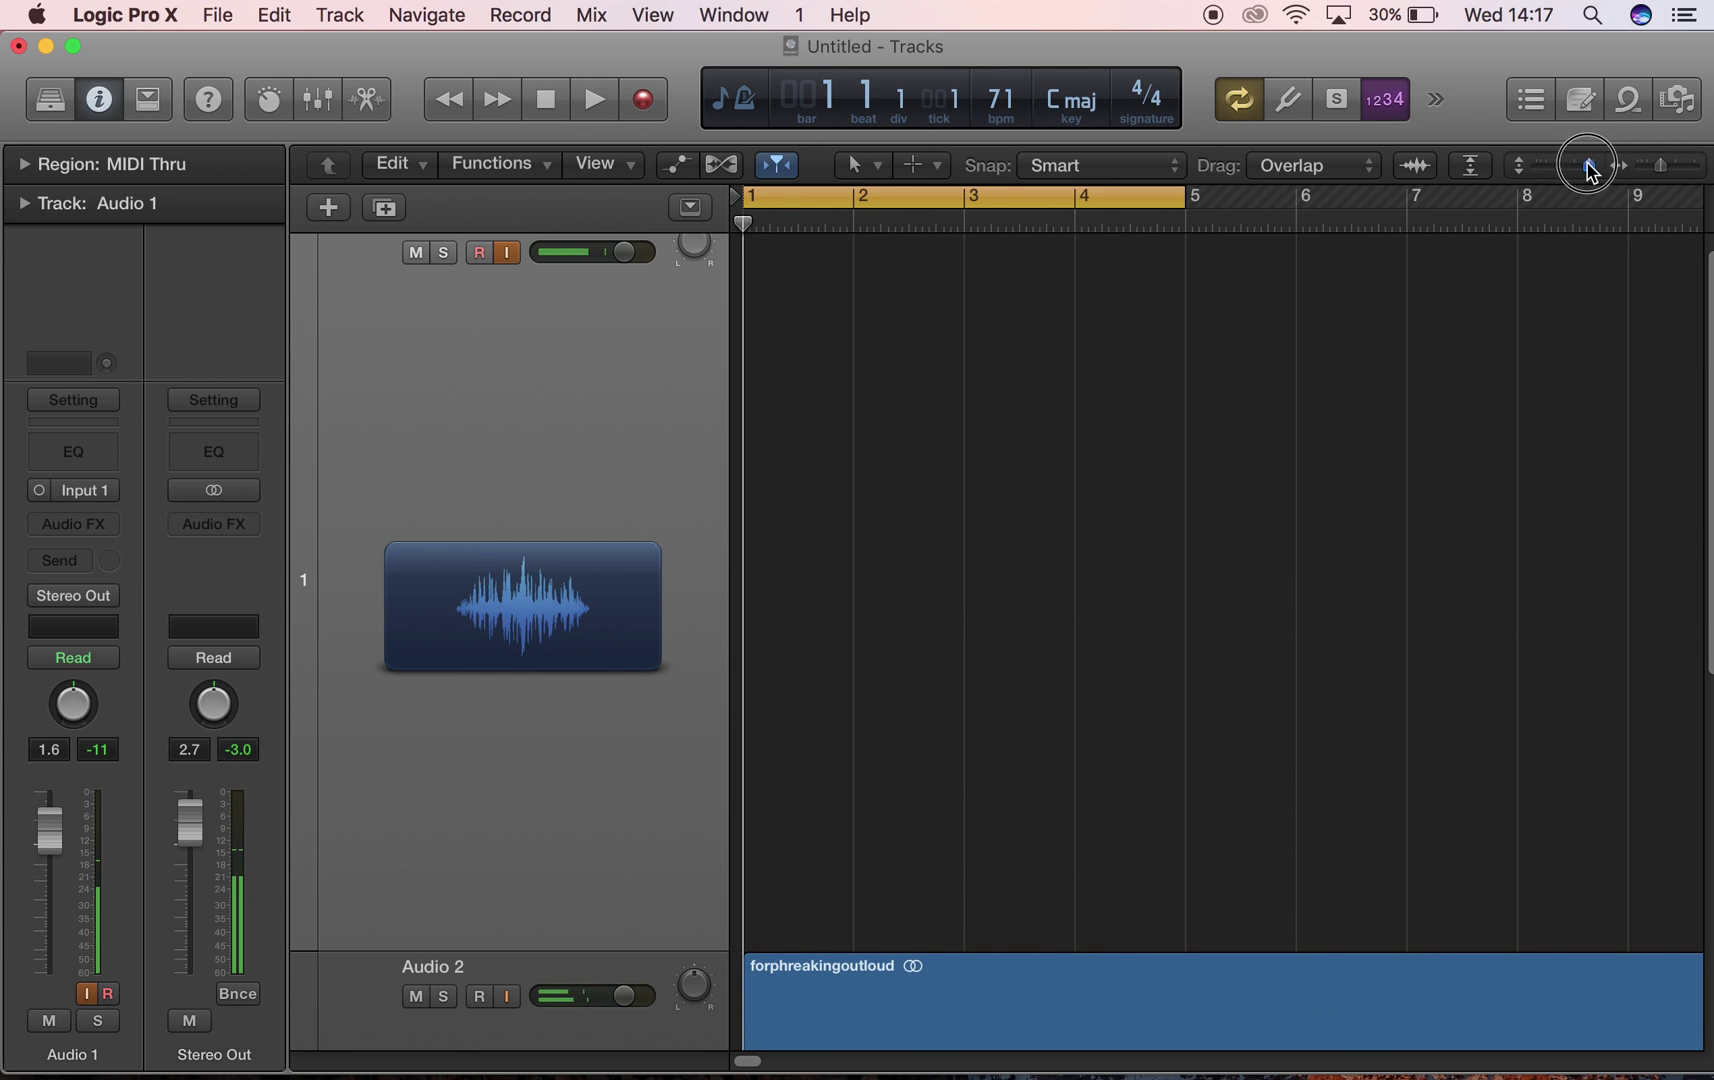
- Zoom in, trim the region's start to 1 1 1 24, and realign it to bar 1
drag(1645, 170, 1688, 174)
scroll(900, 613, down, 8)
scroll(900, 613, down, 2)
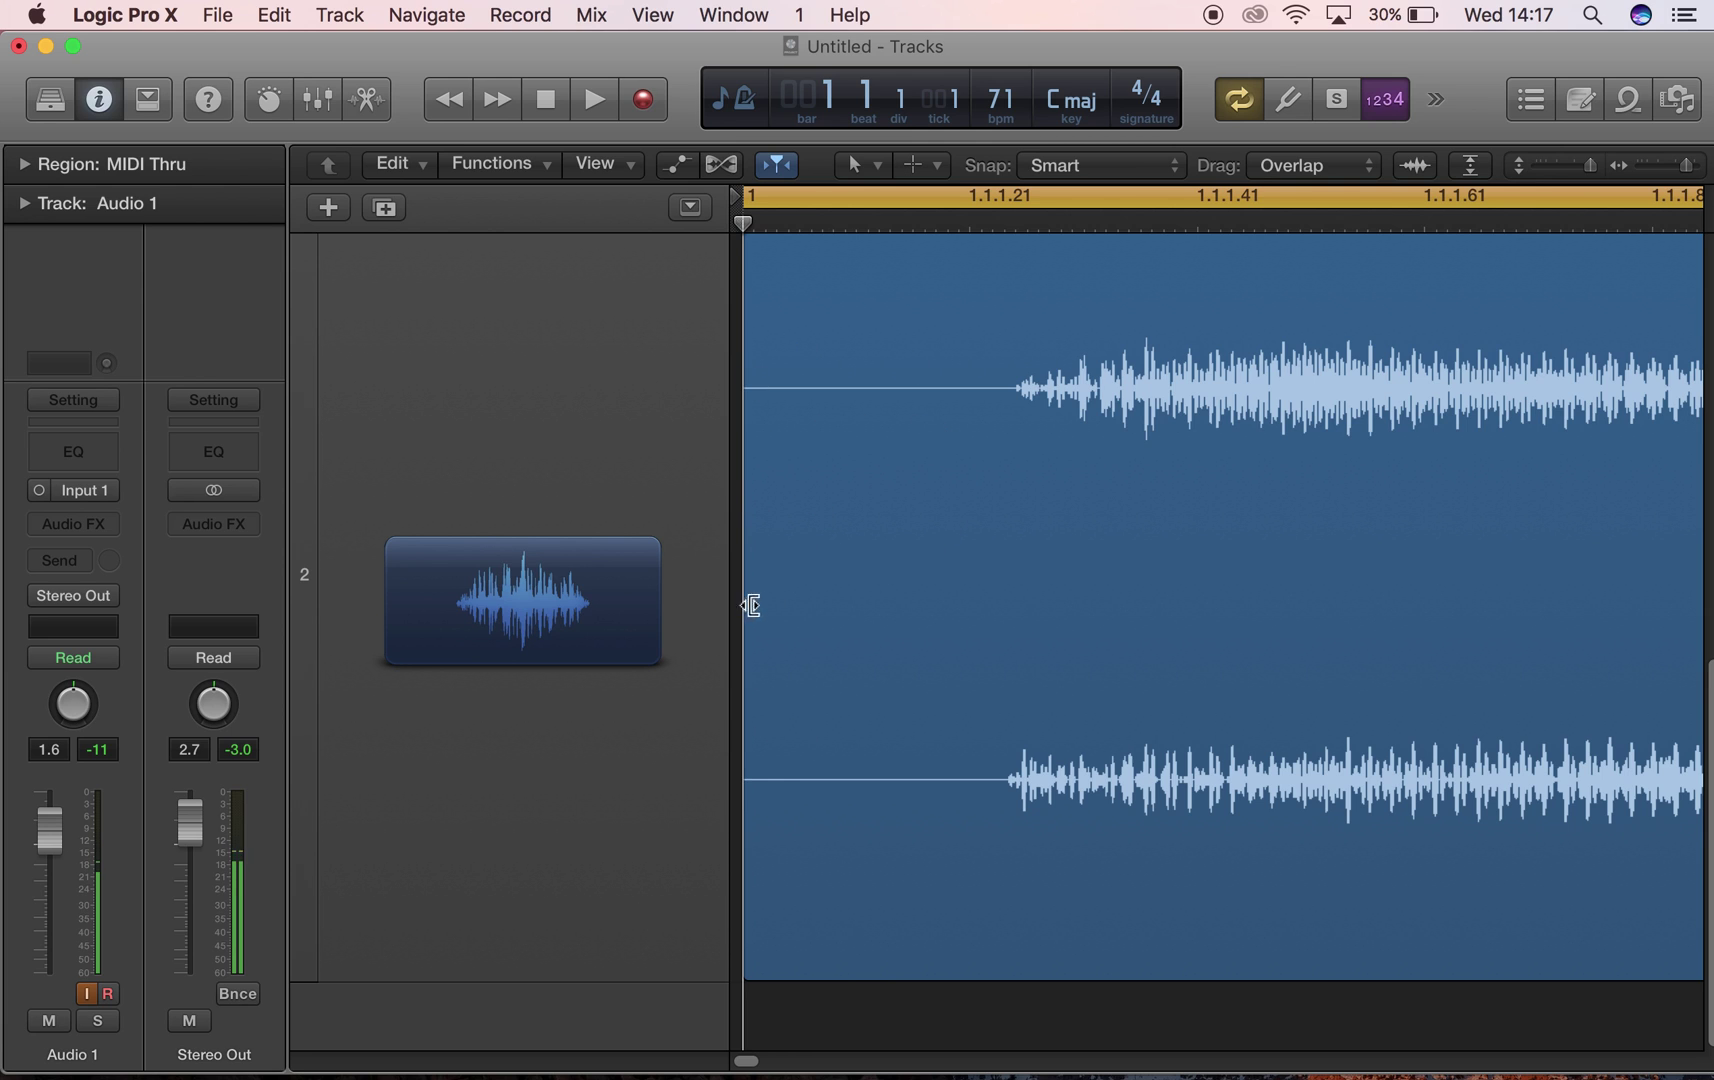
drag(754, 862, 1018, 814)
drag(1071, 555, 850, 509)
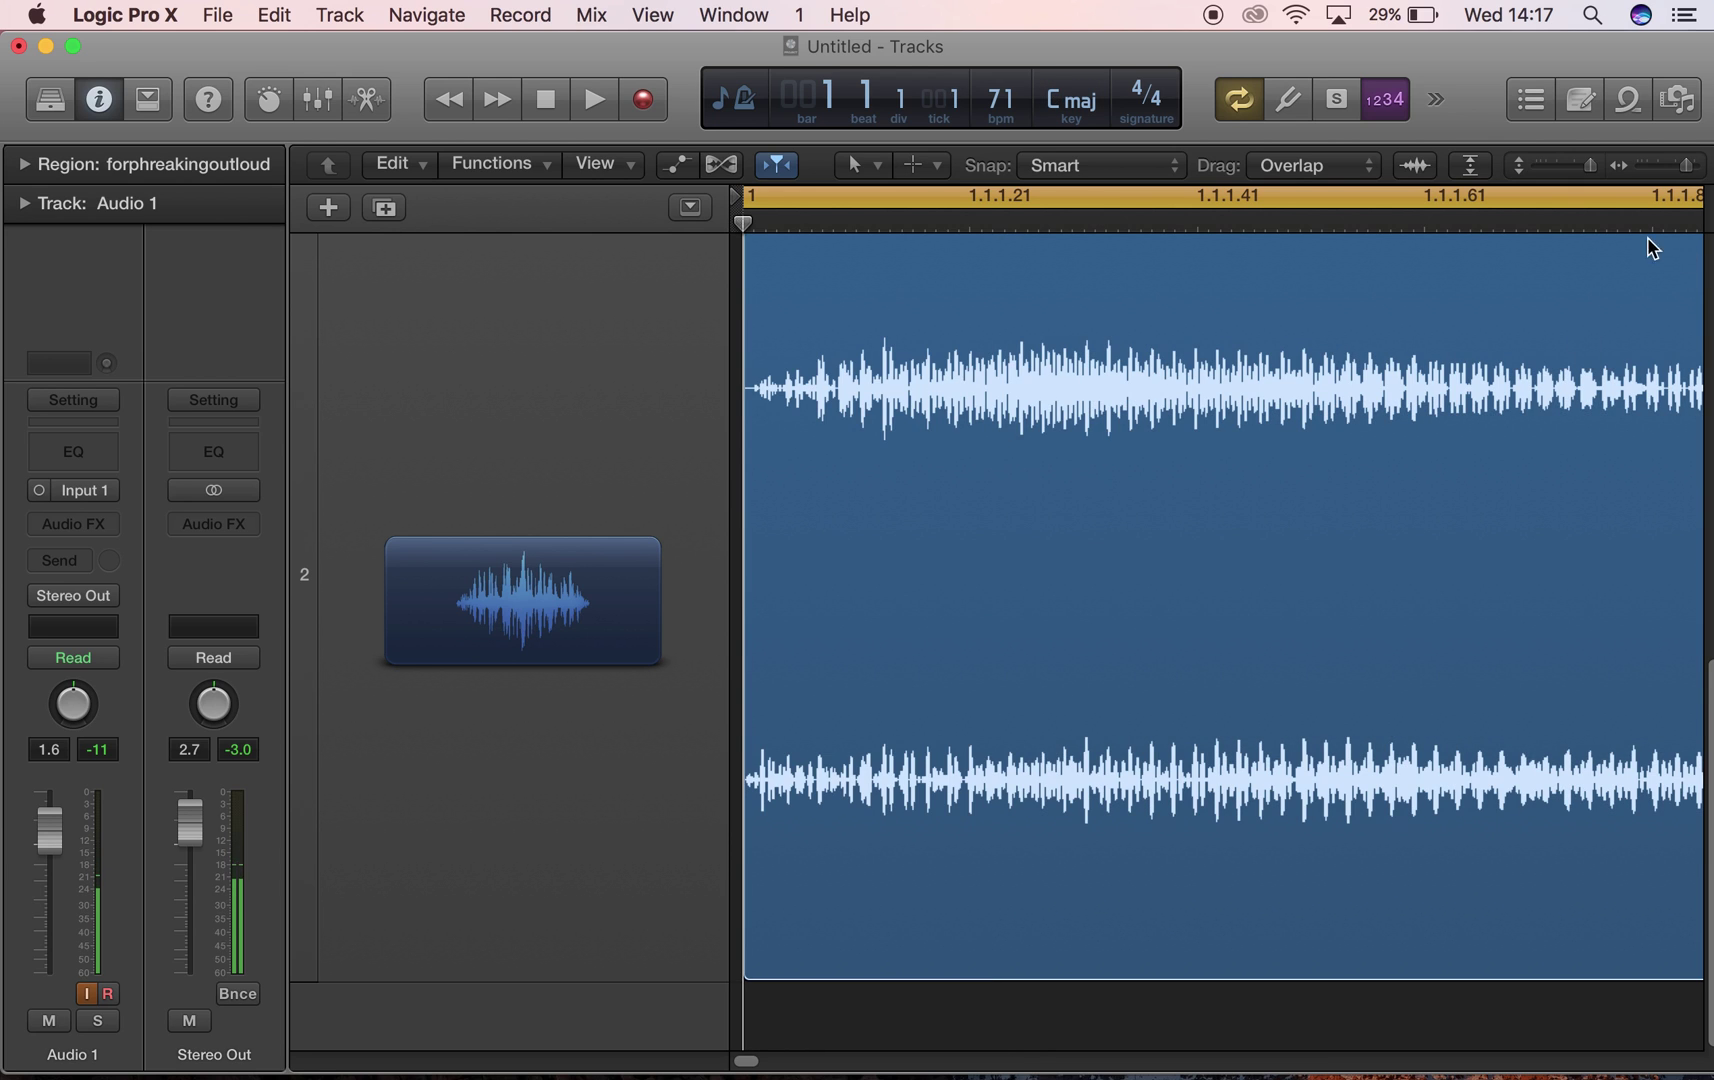
- Zoom out, audition the trimmed beat, and raise the tempo from 71 to 93 bpm
drag(1684, 176, 1669, 168)
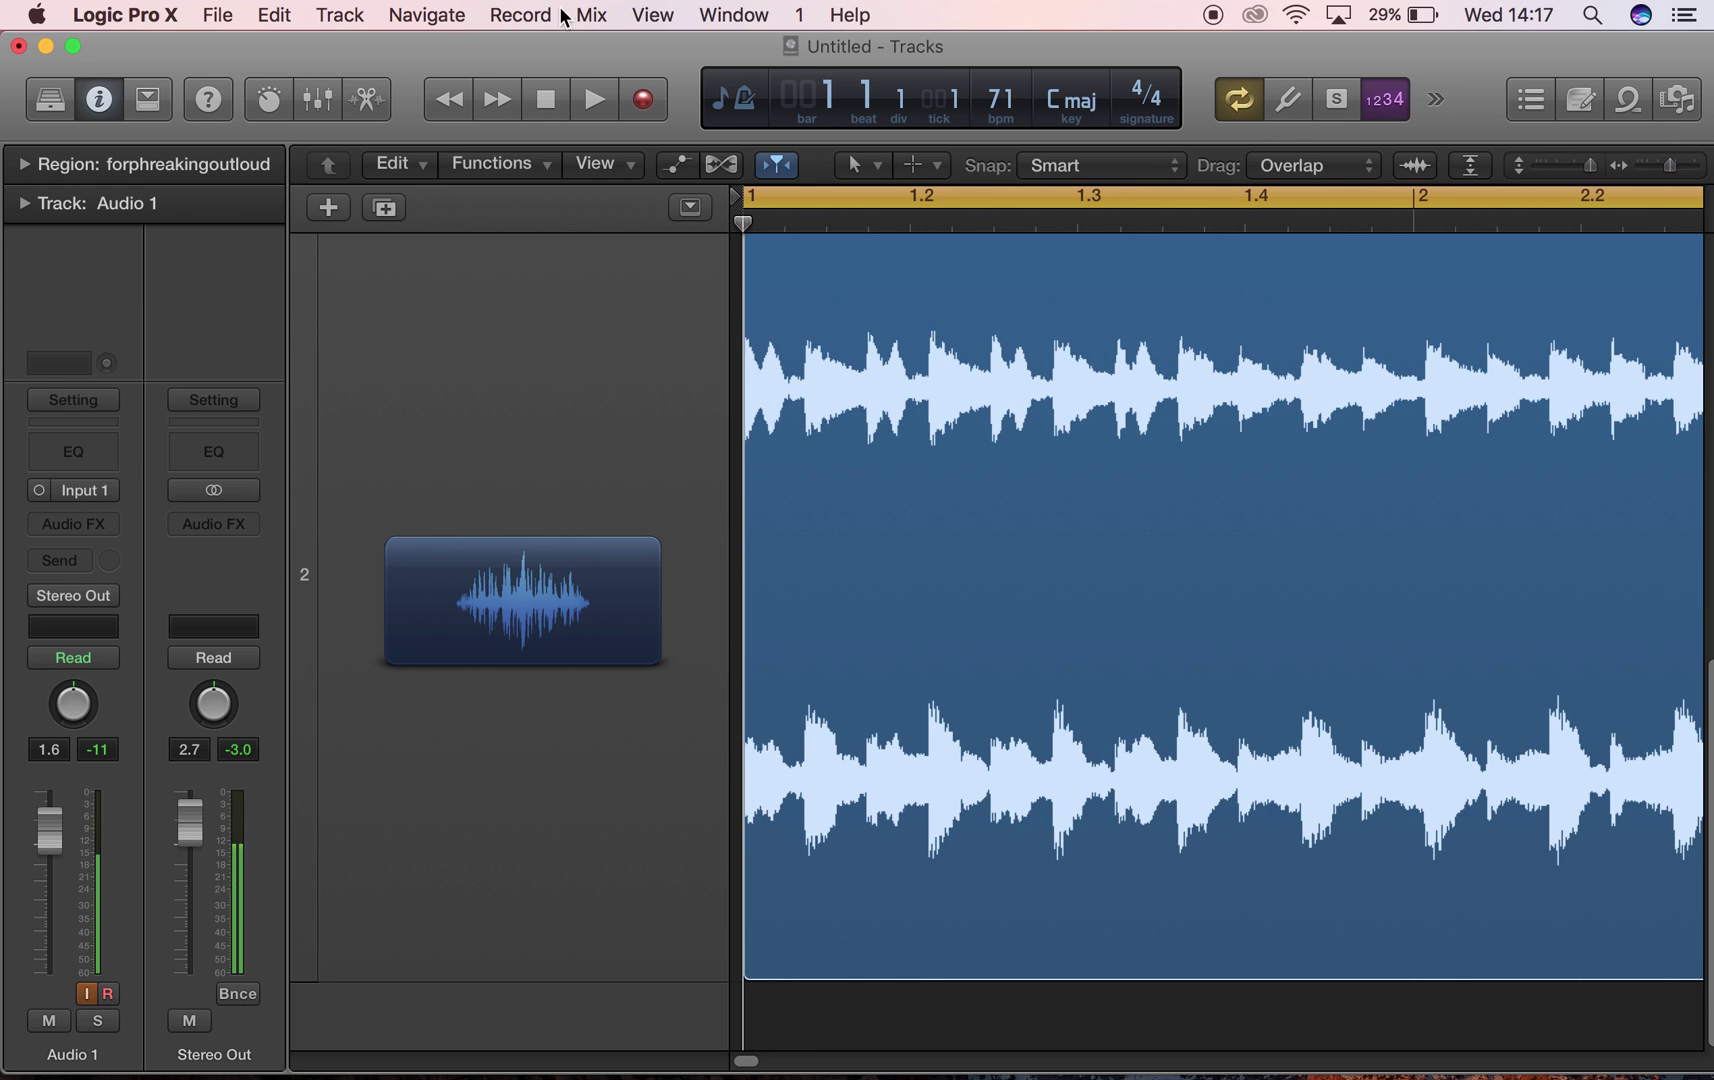
click(591, 100)
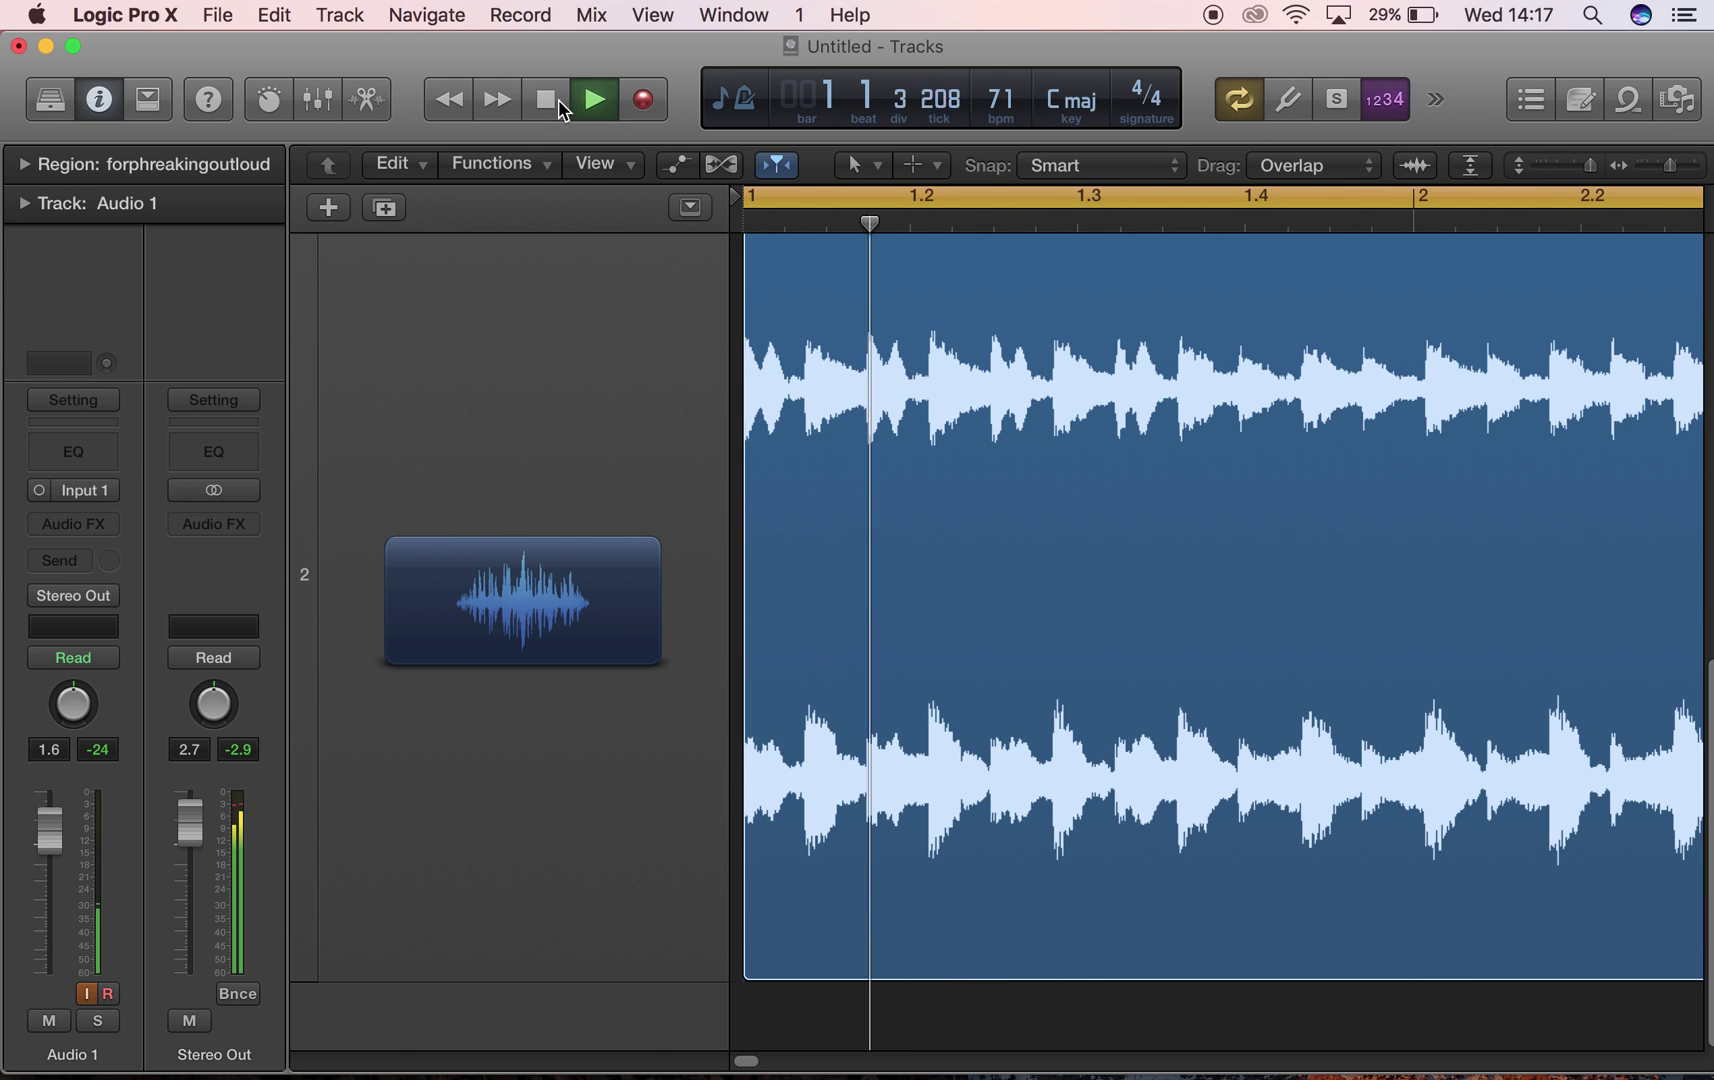
click(557, 102)
click(557, 104)
drag(1014, 108, 999, 36)
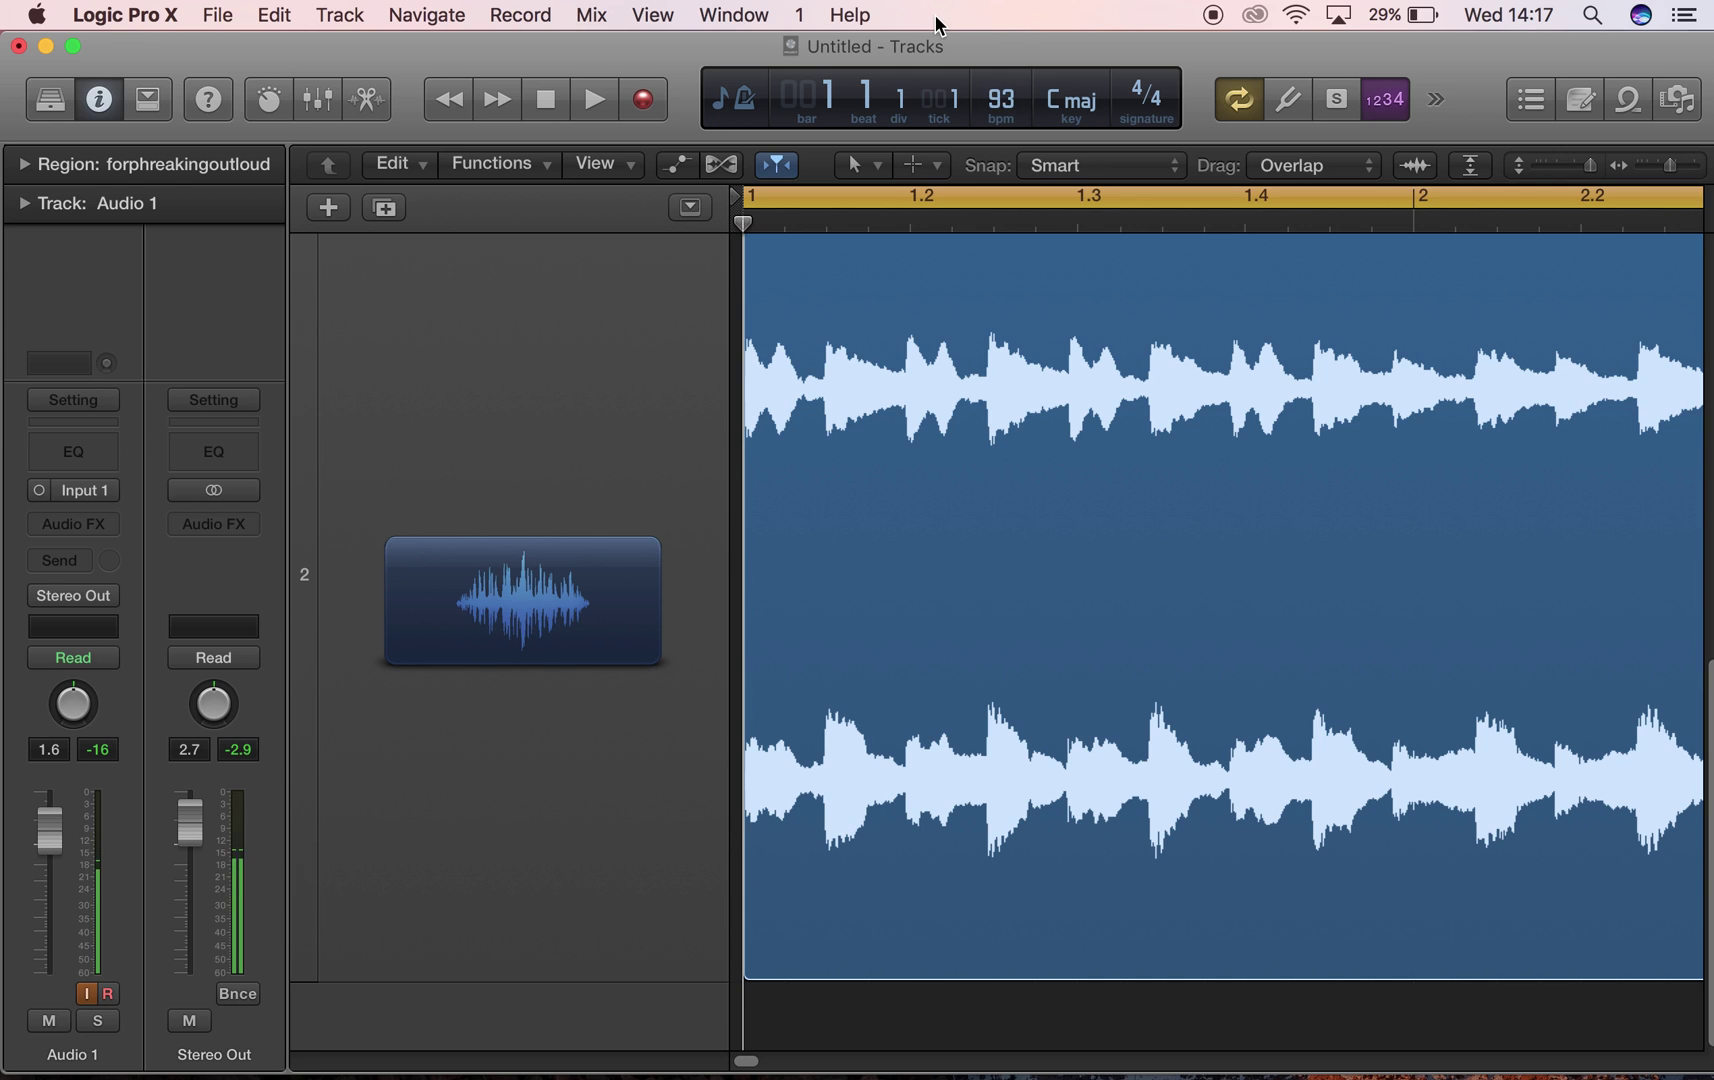
key(space)
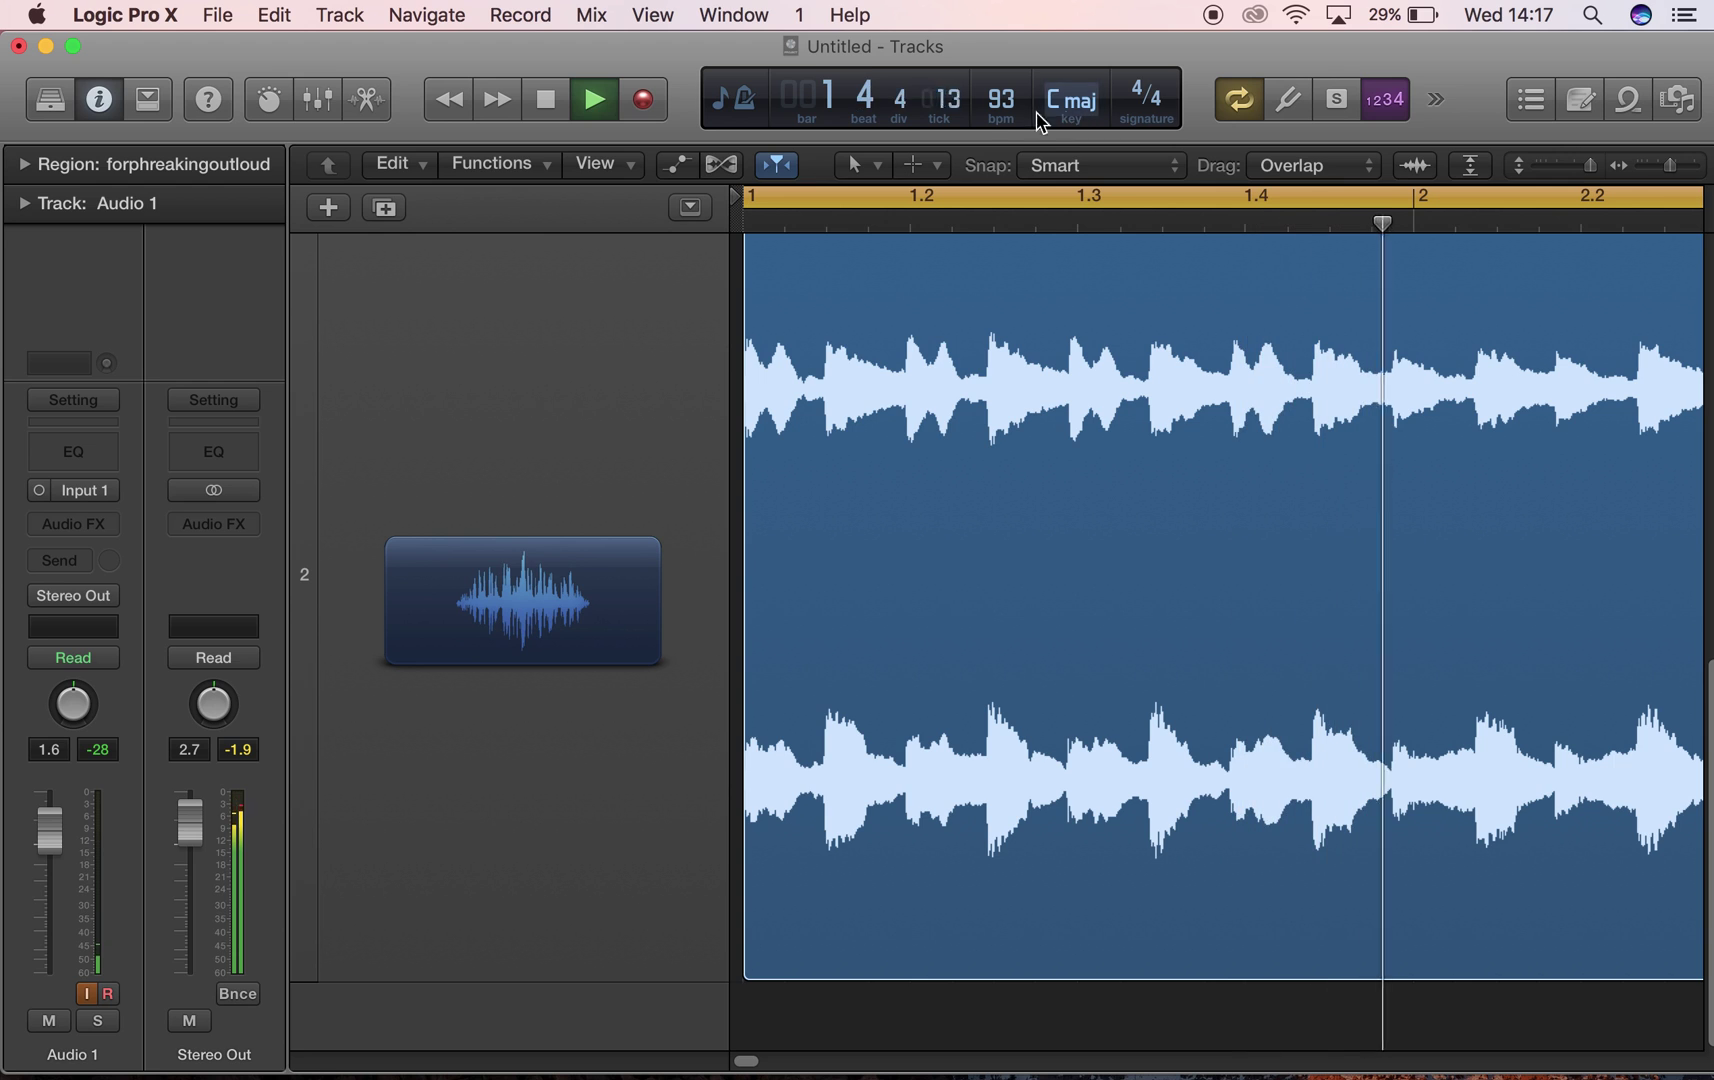
- Audition the beat from the start and nudge the tempo from 93 to 96 bpm
key(space)
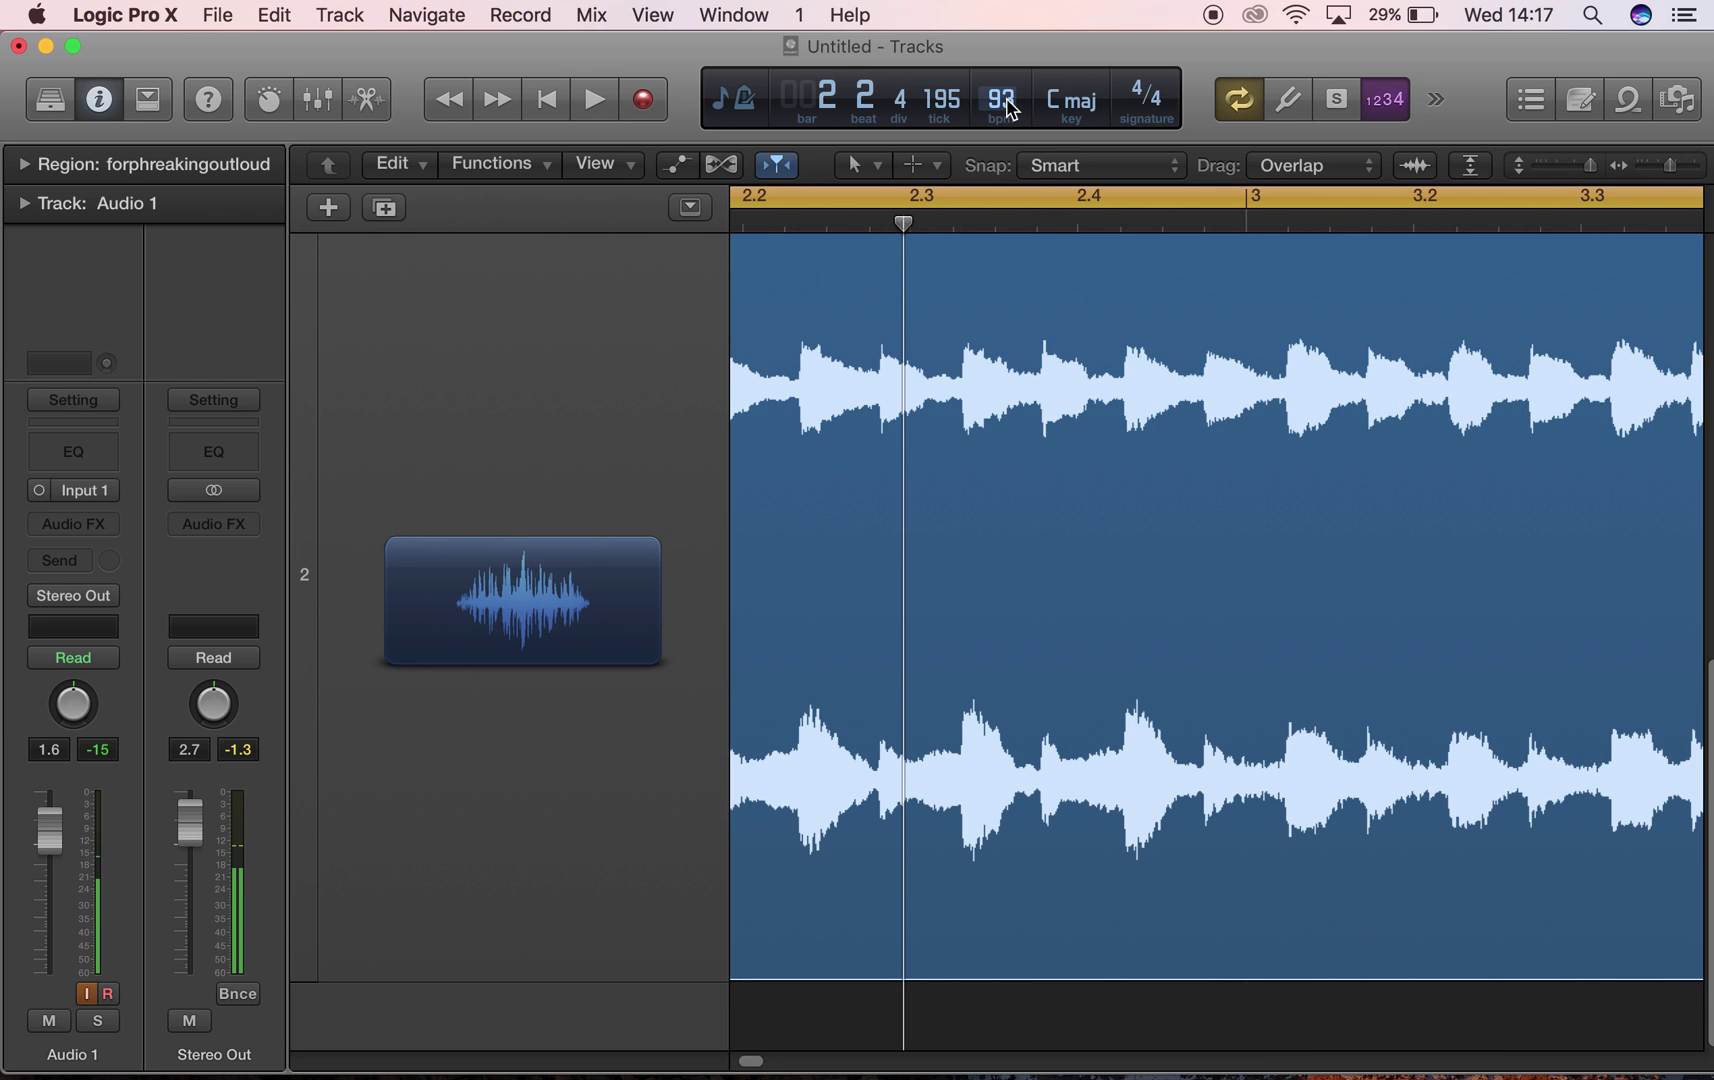
key(Return)
key(space)
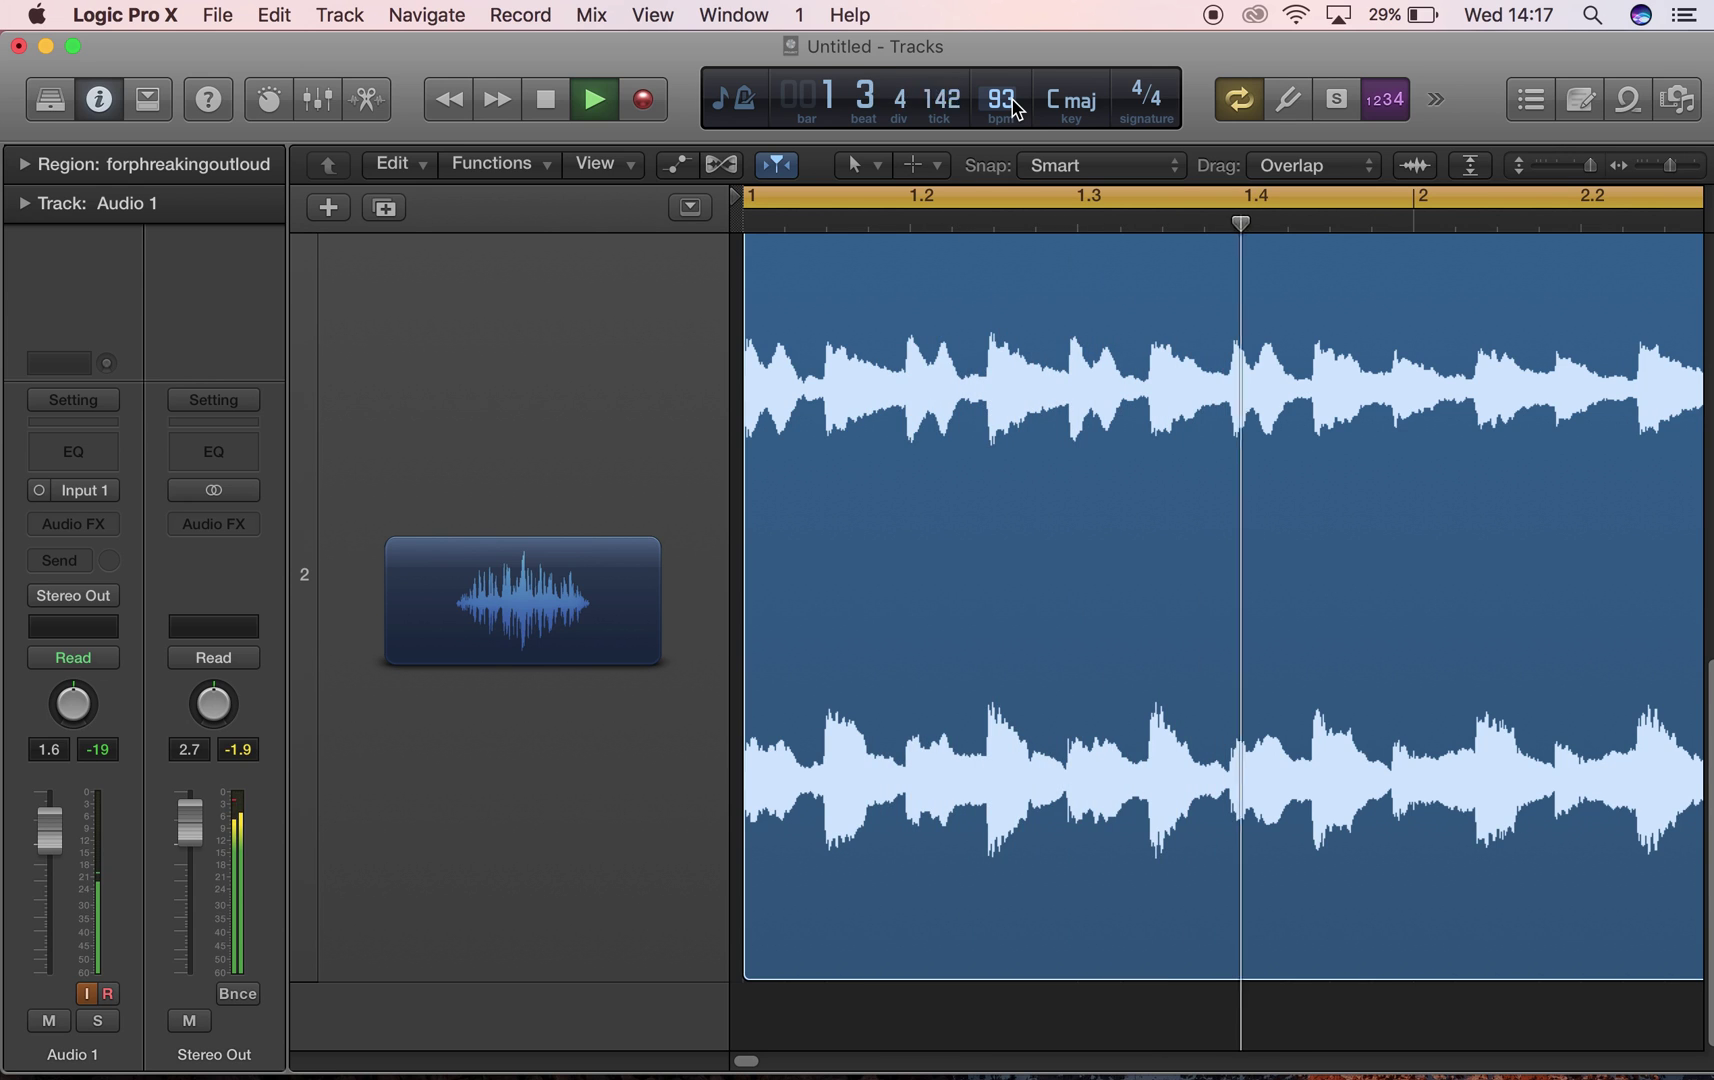
key(space)
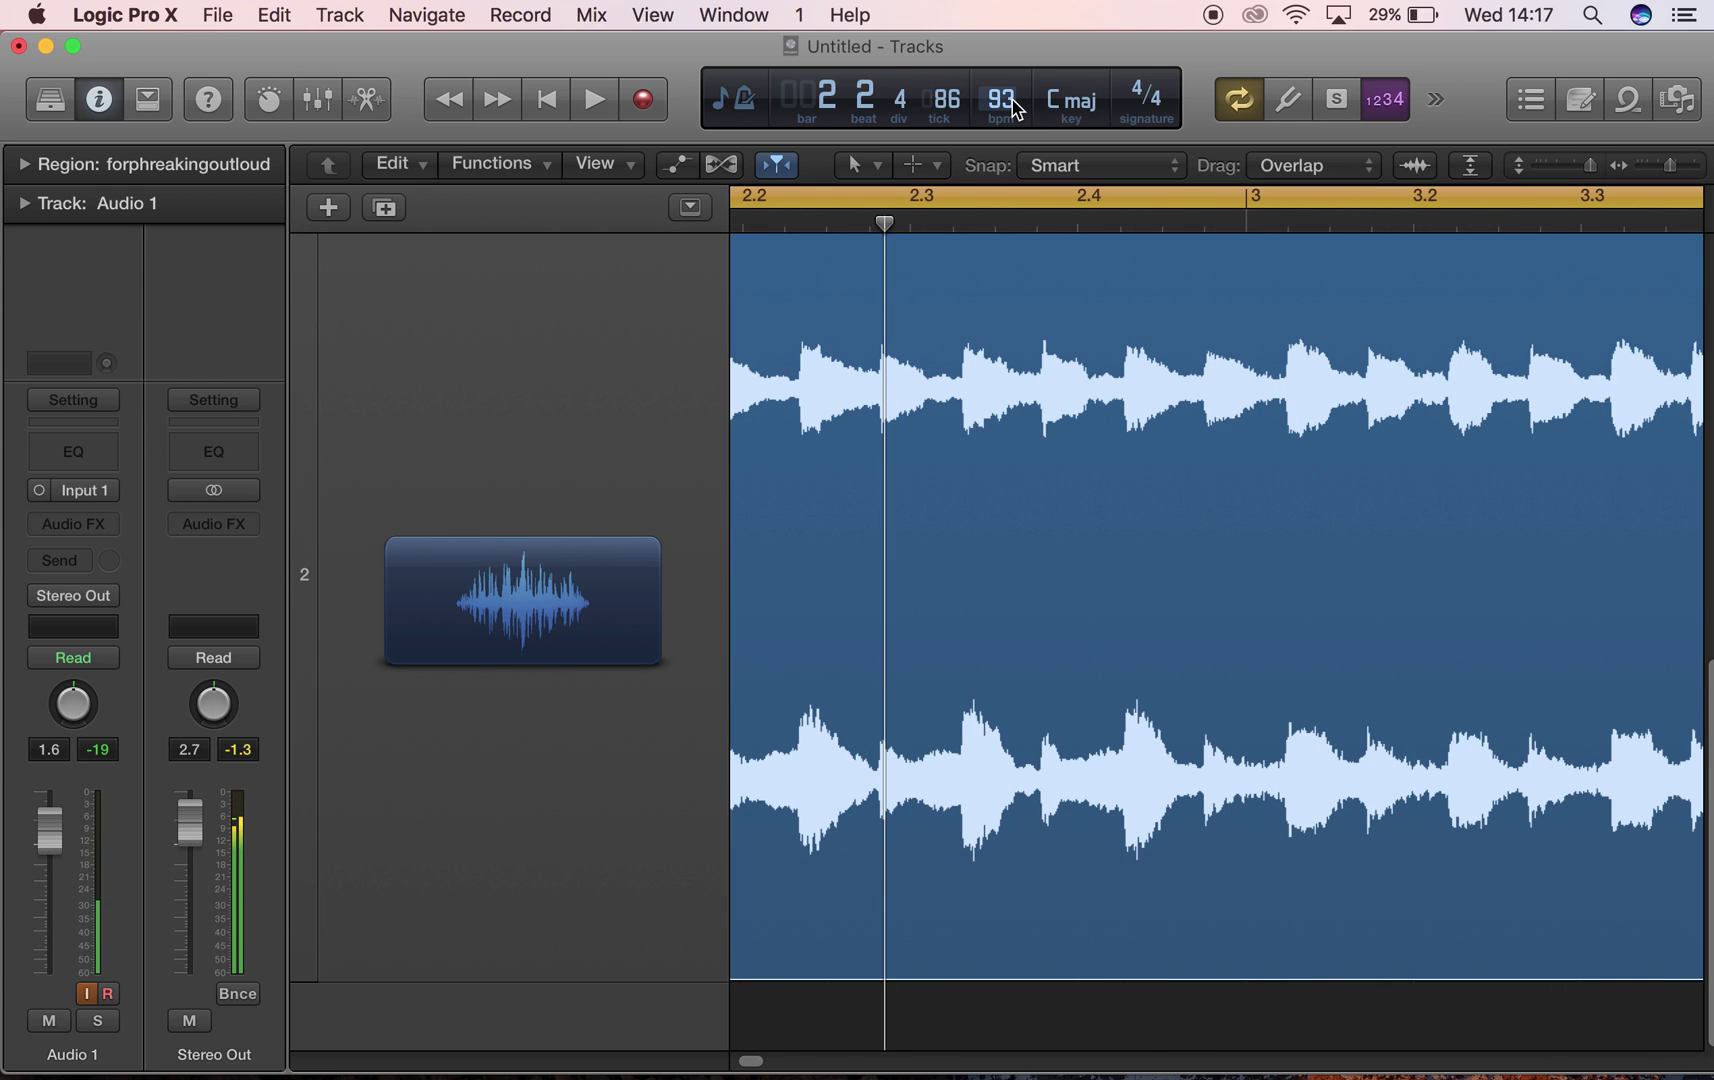
drag(1005, 100, 1010, 95)
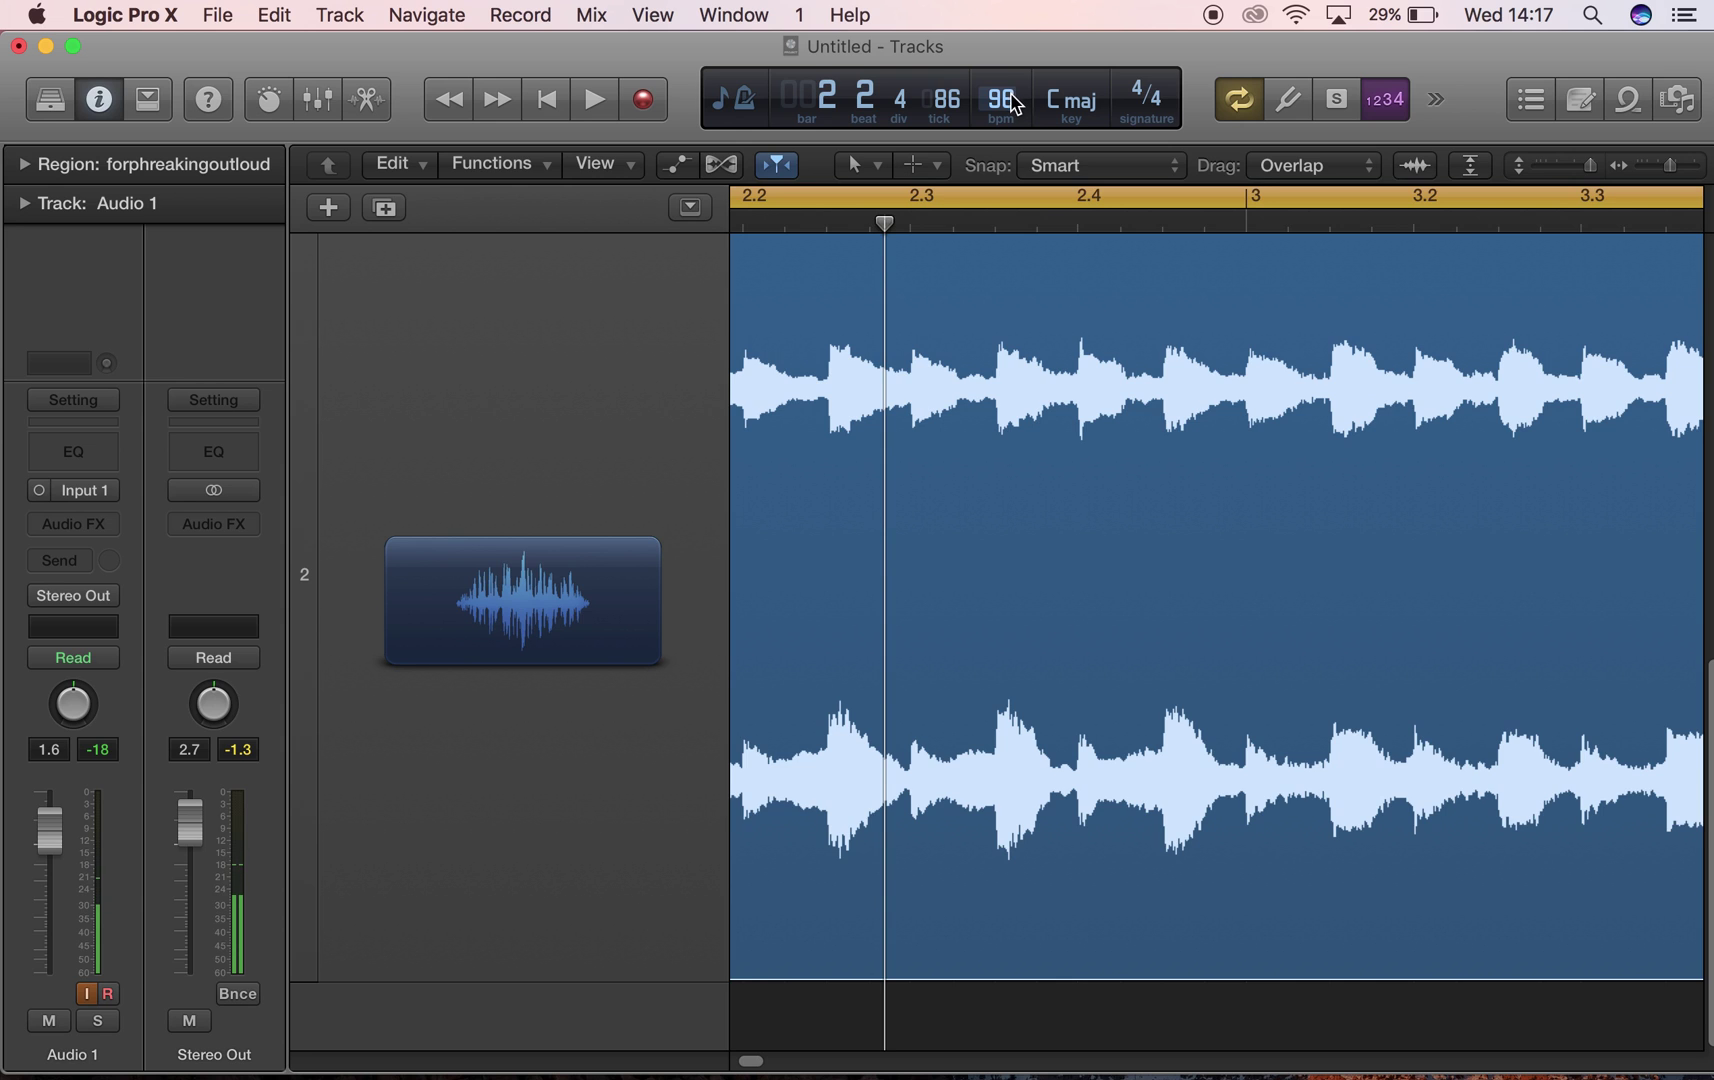
key(Return)
key(space)
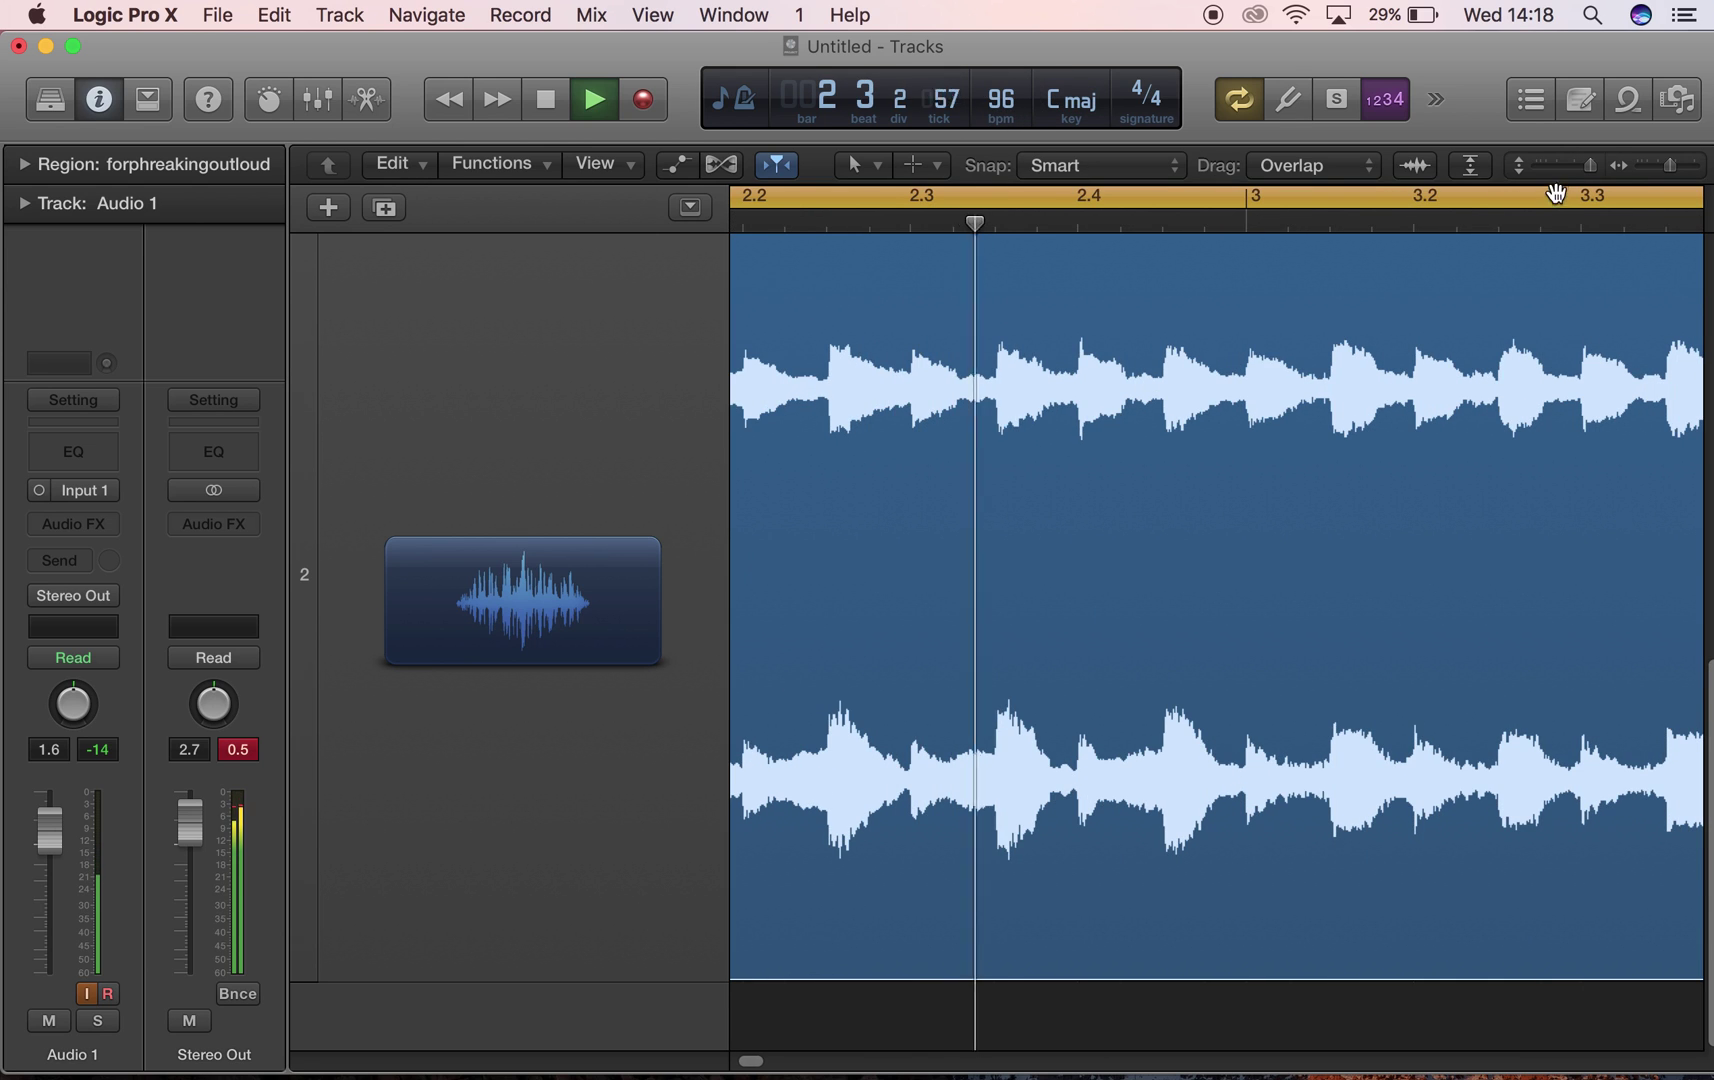
drag(1590, 166, 1653, 176)
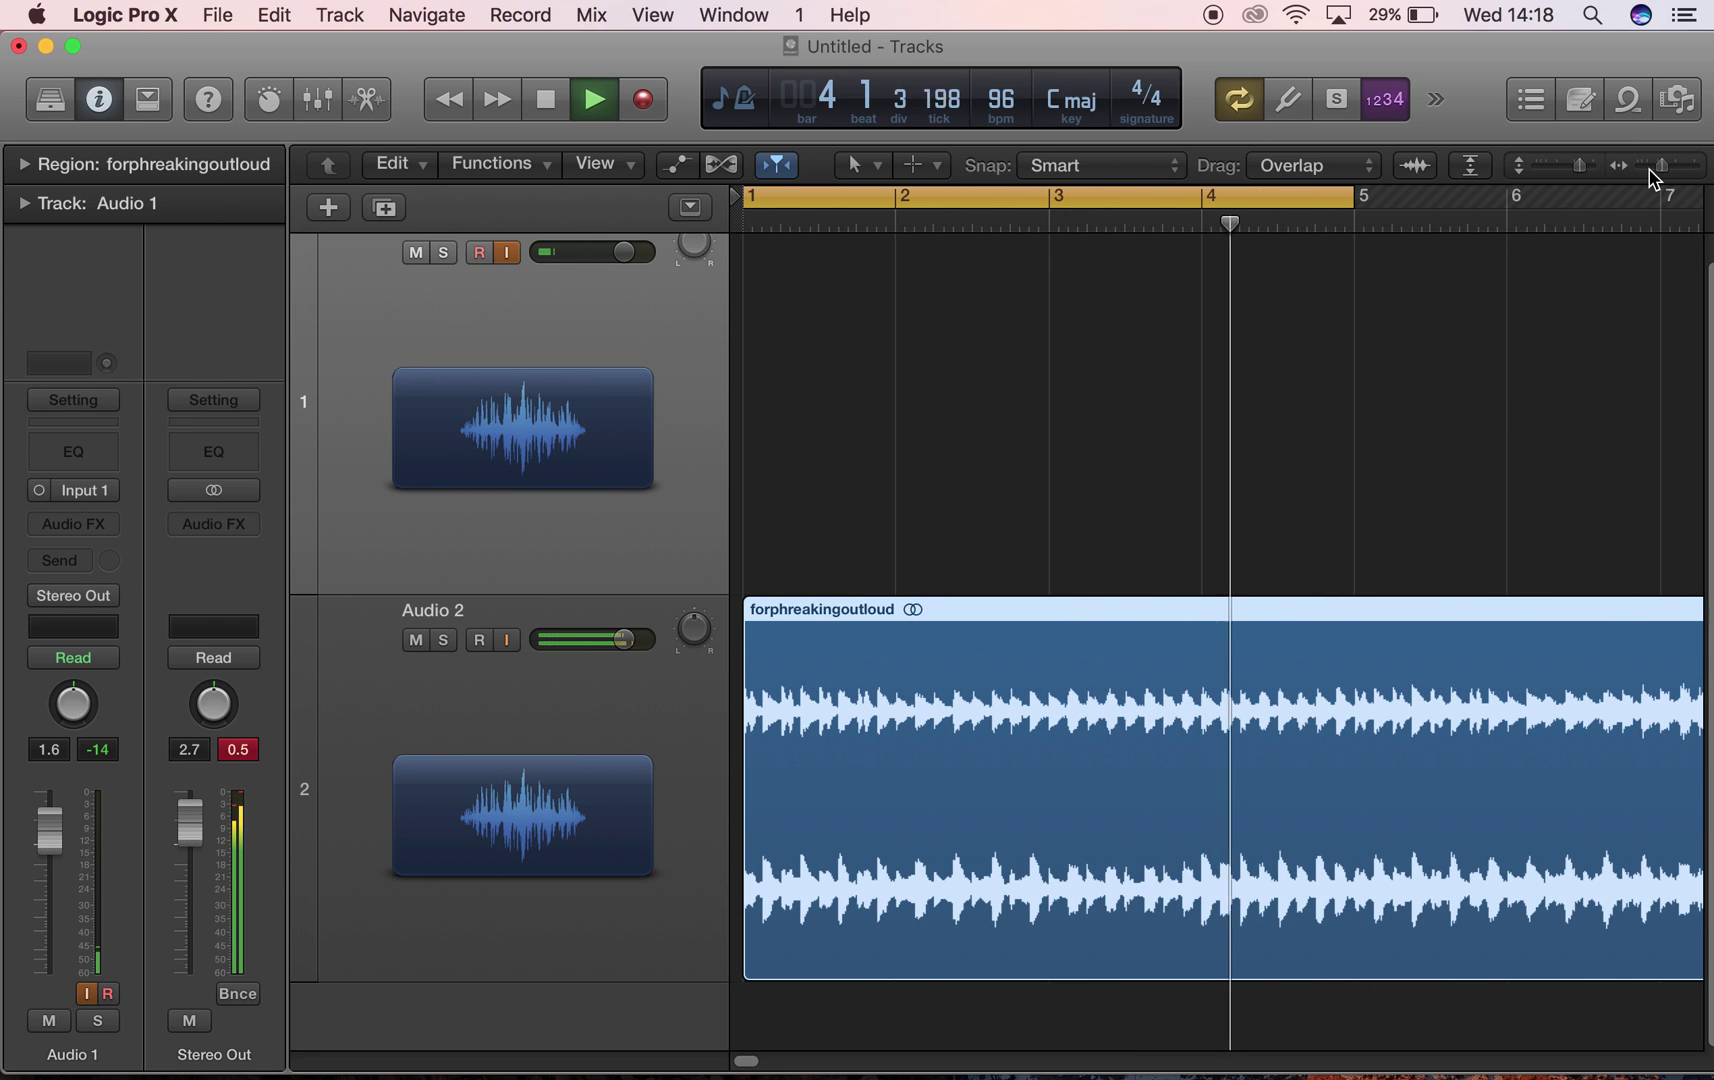
- Turn off the cycle range and zoom out to show bars 1–45
key(space)
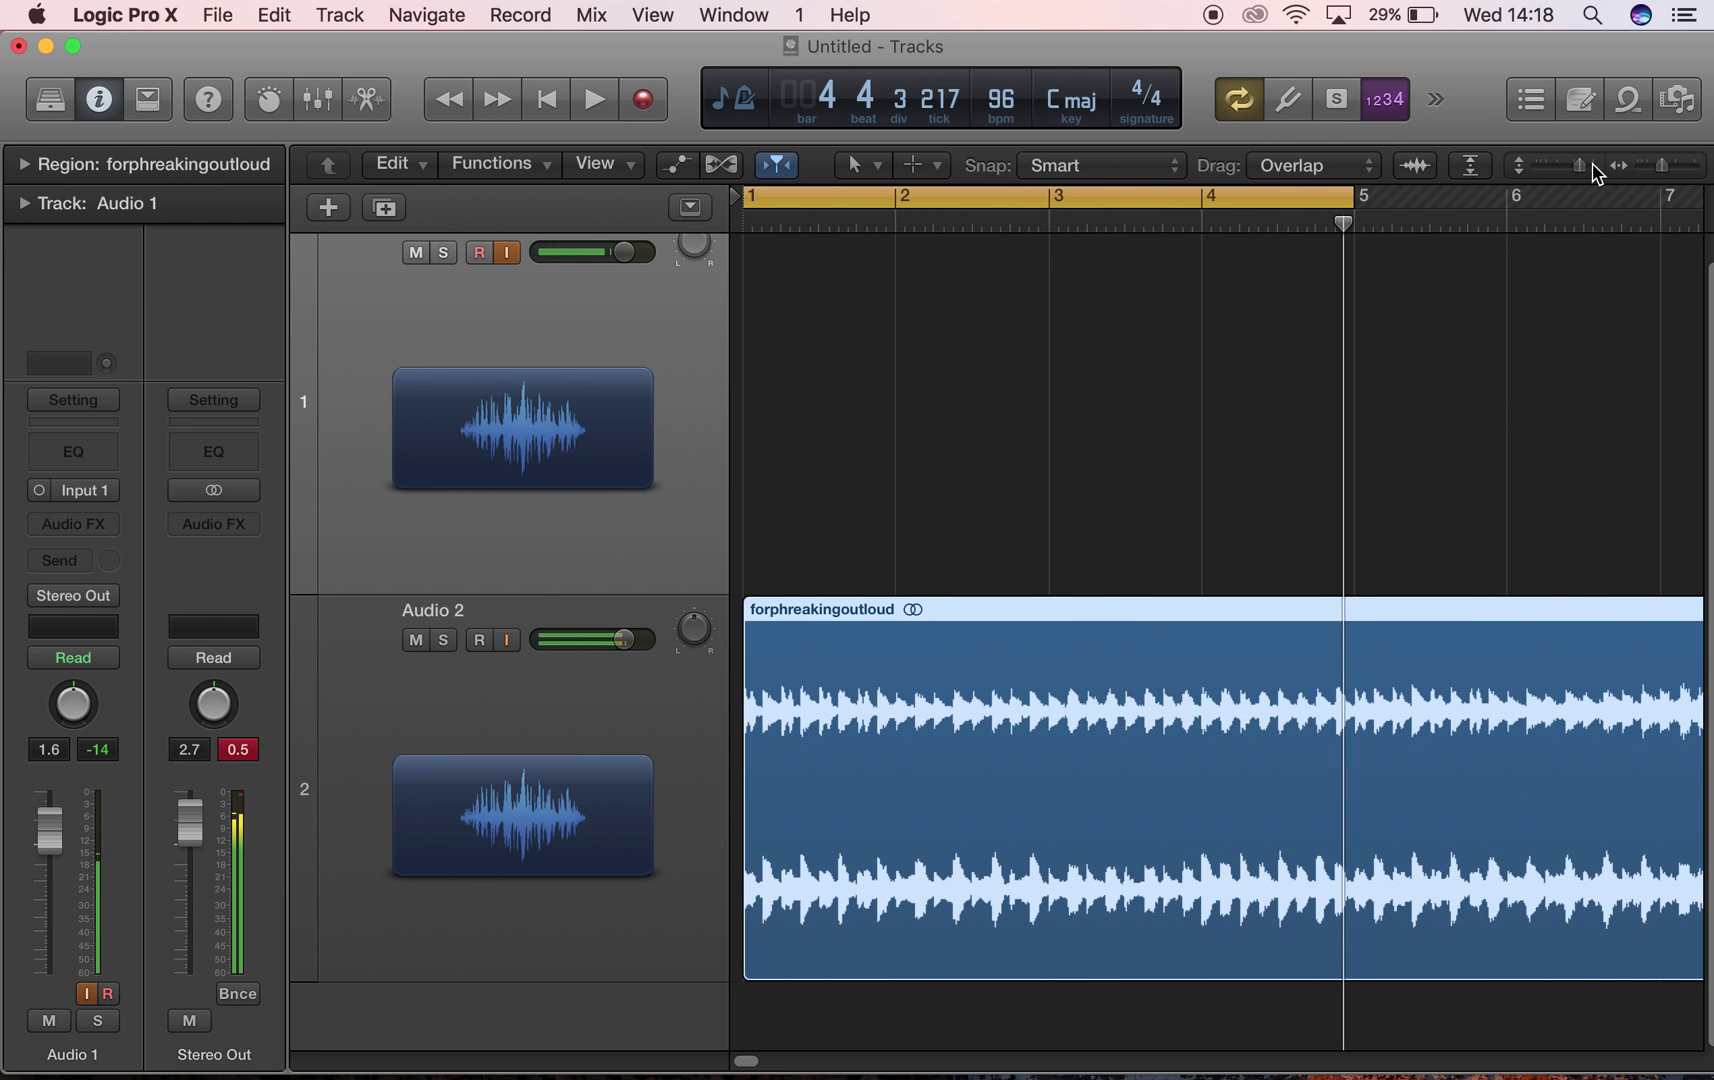
drag(1655, 160, 1657, 172)
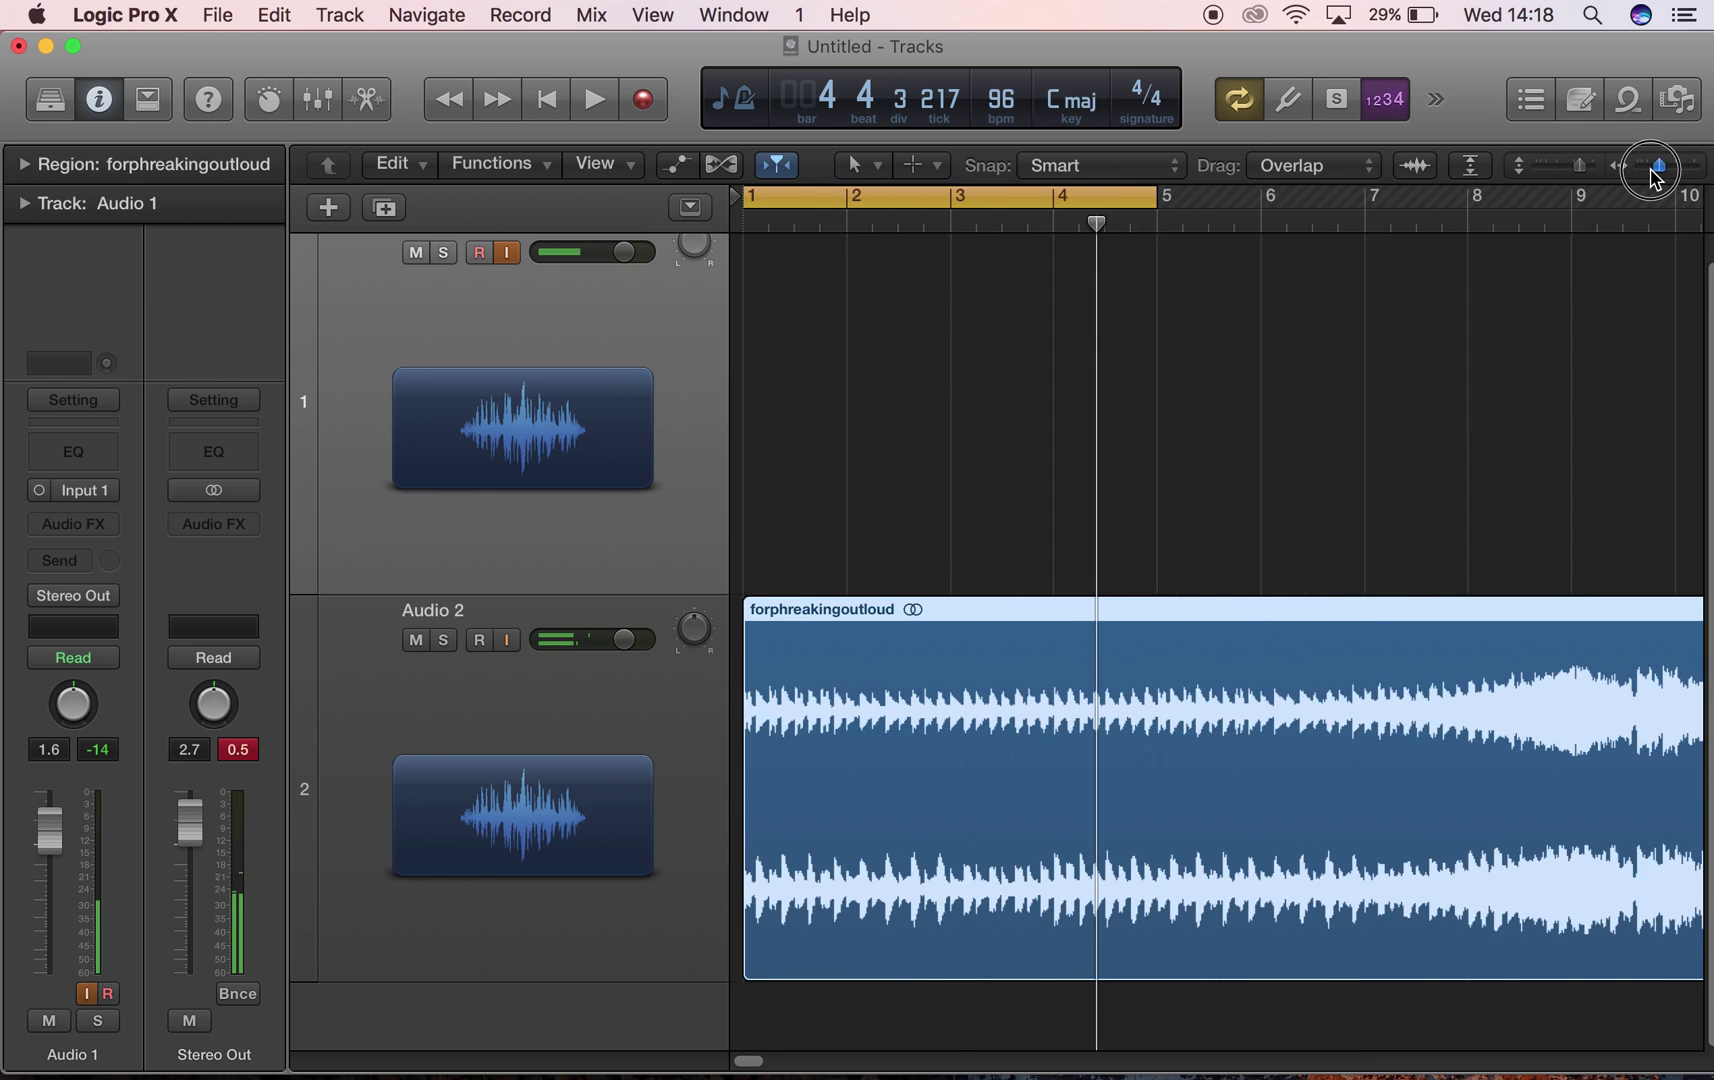
click(970, 192)
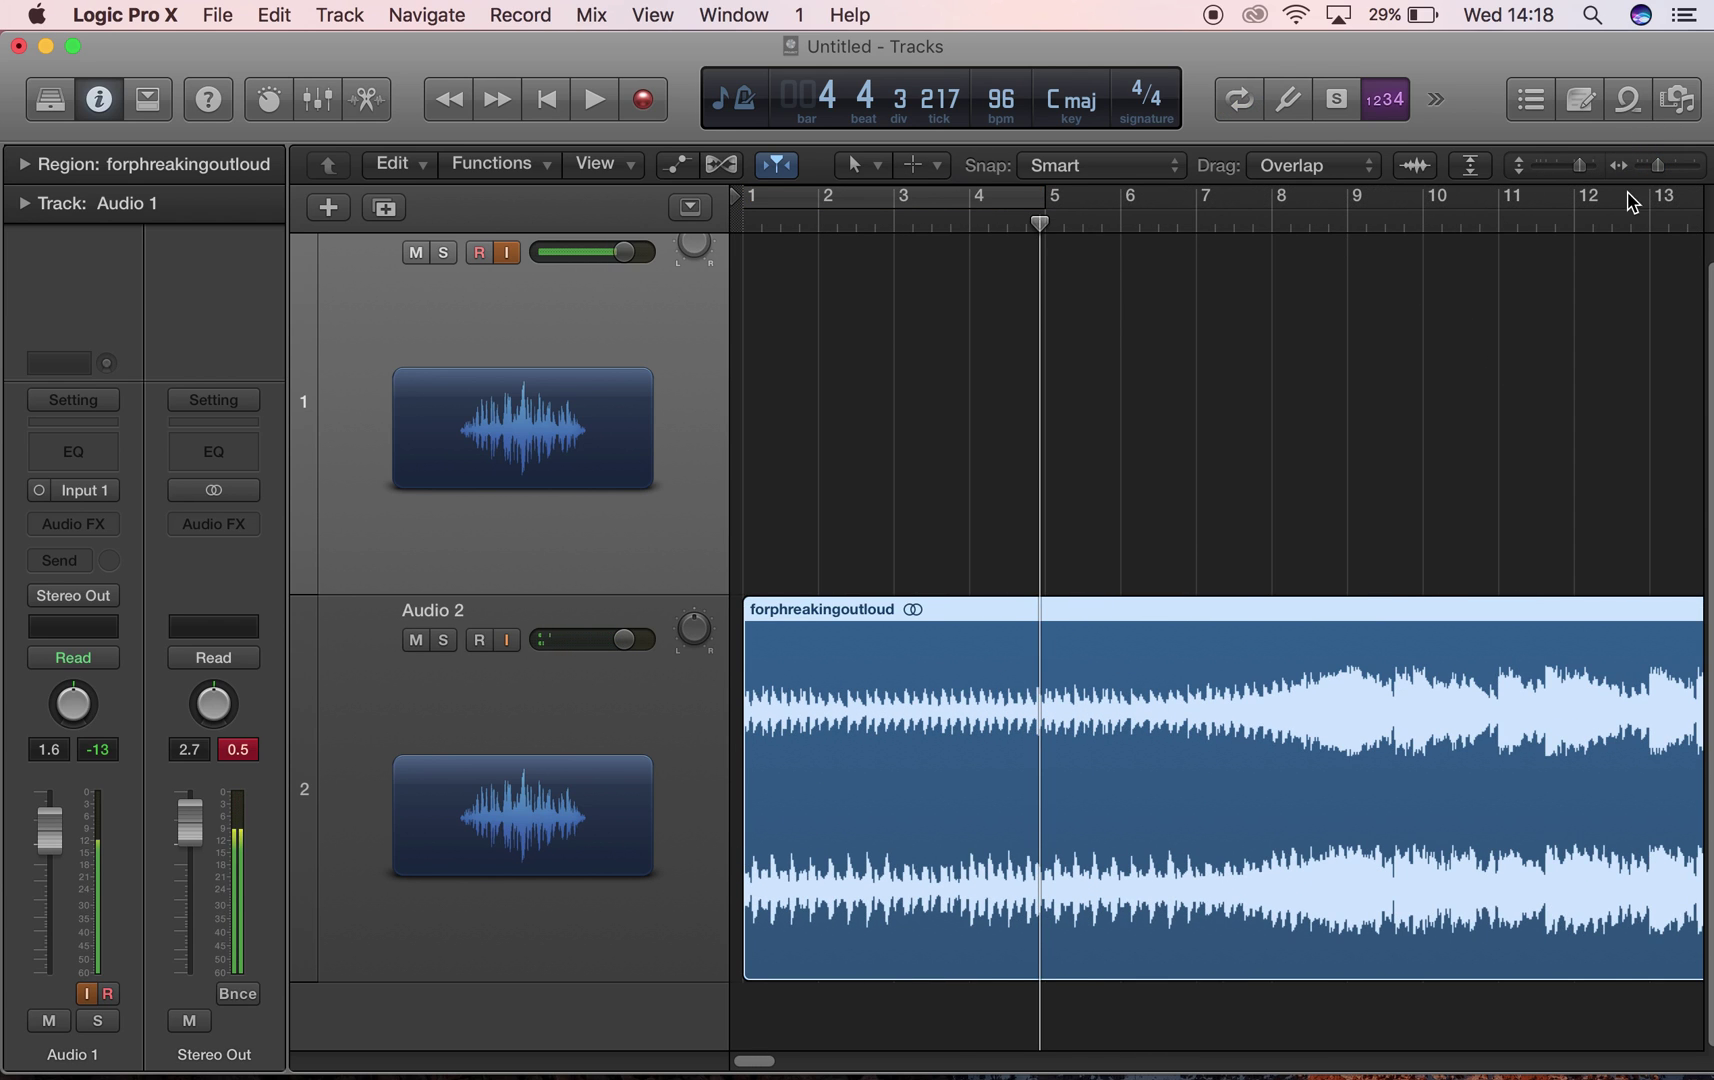
drag(1663, 172, 1644, 177)
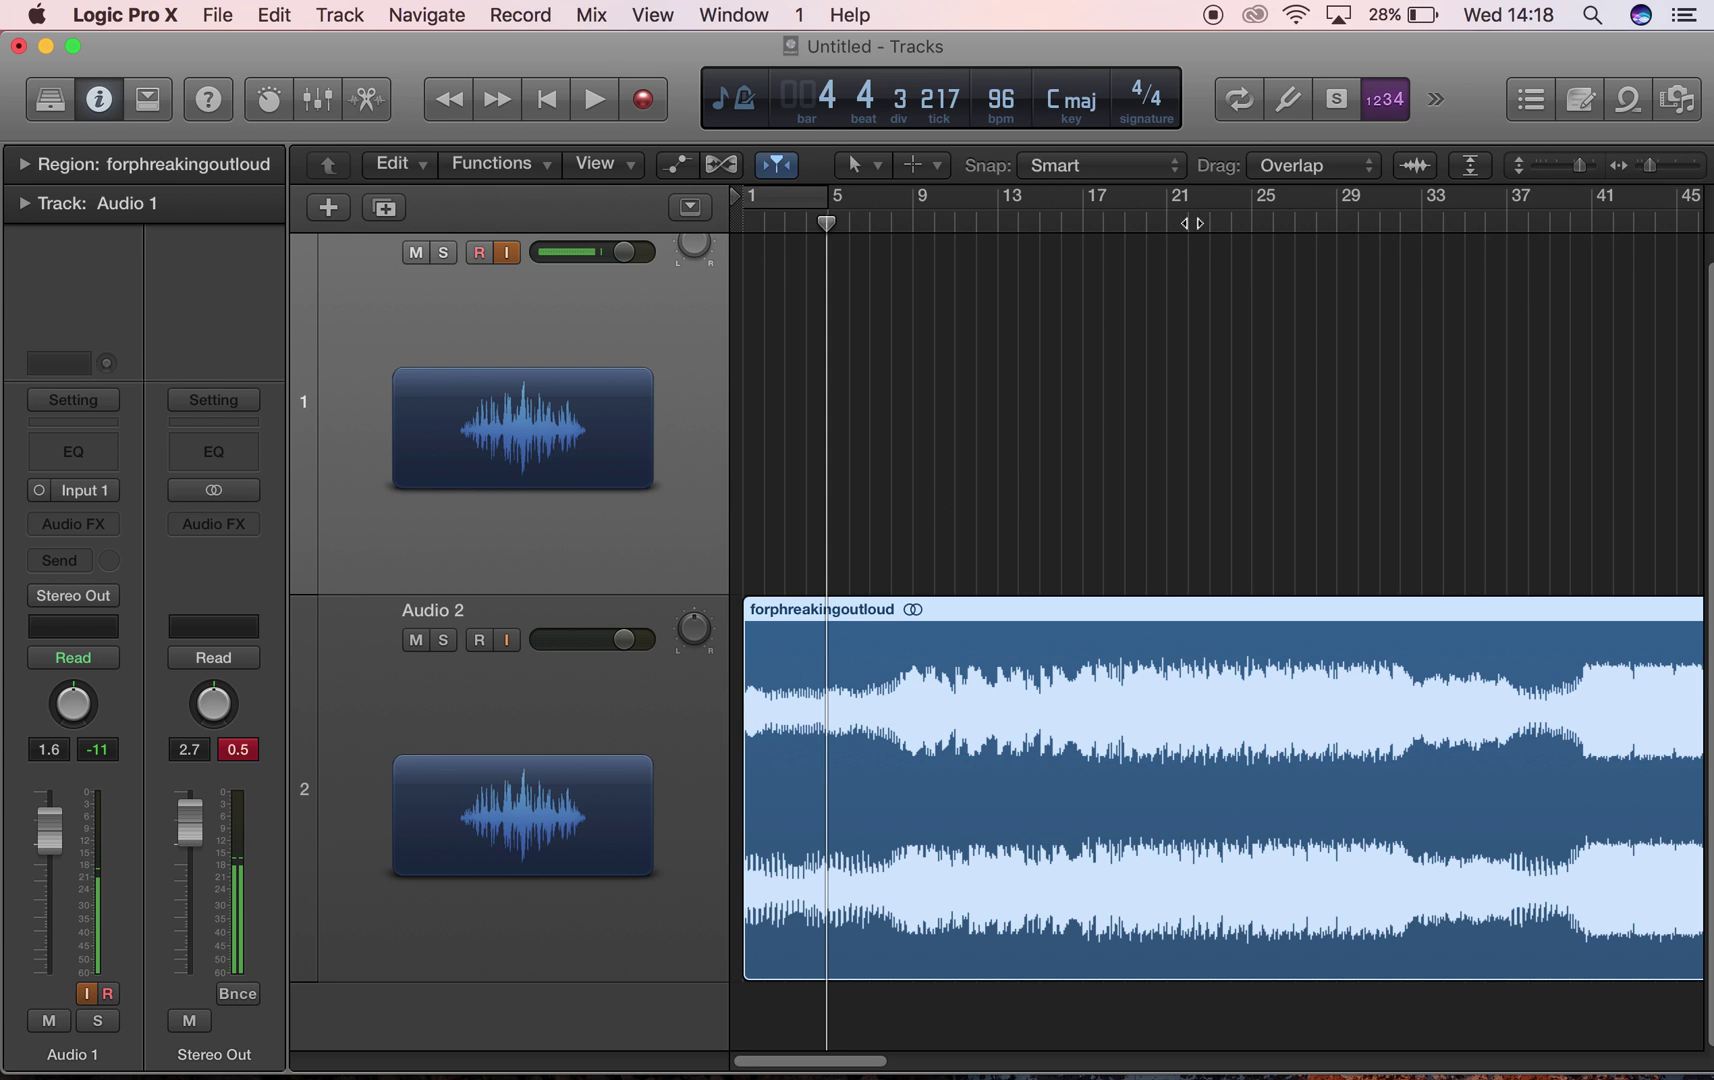
- Play from bar 25 and lower Audio 2's volume to about -9.4 dB
click(1252, 221)
key(space)
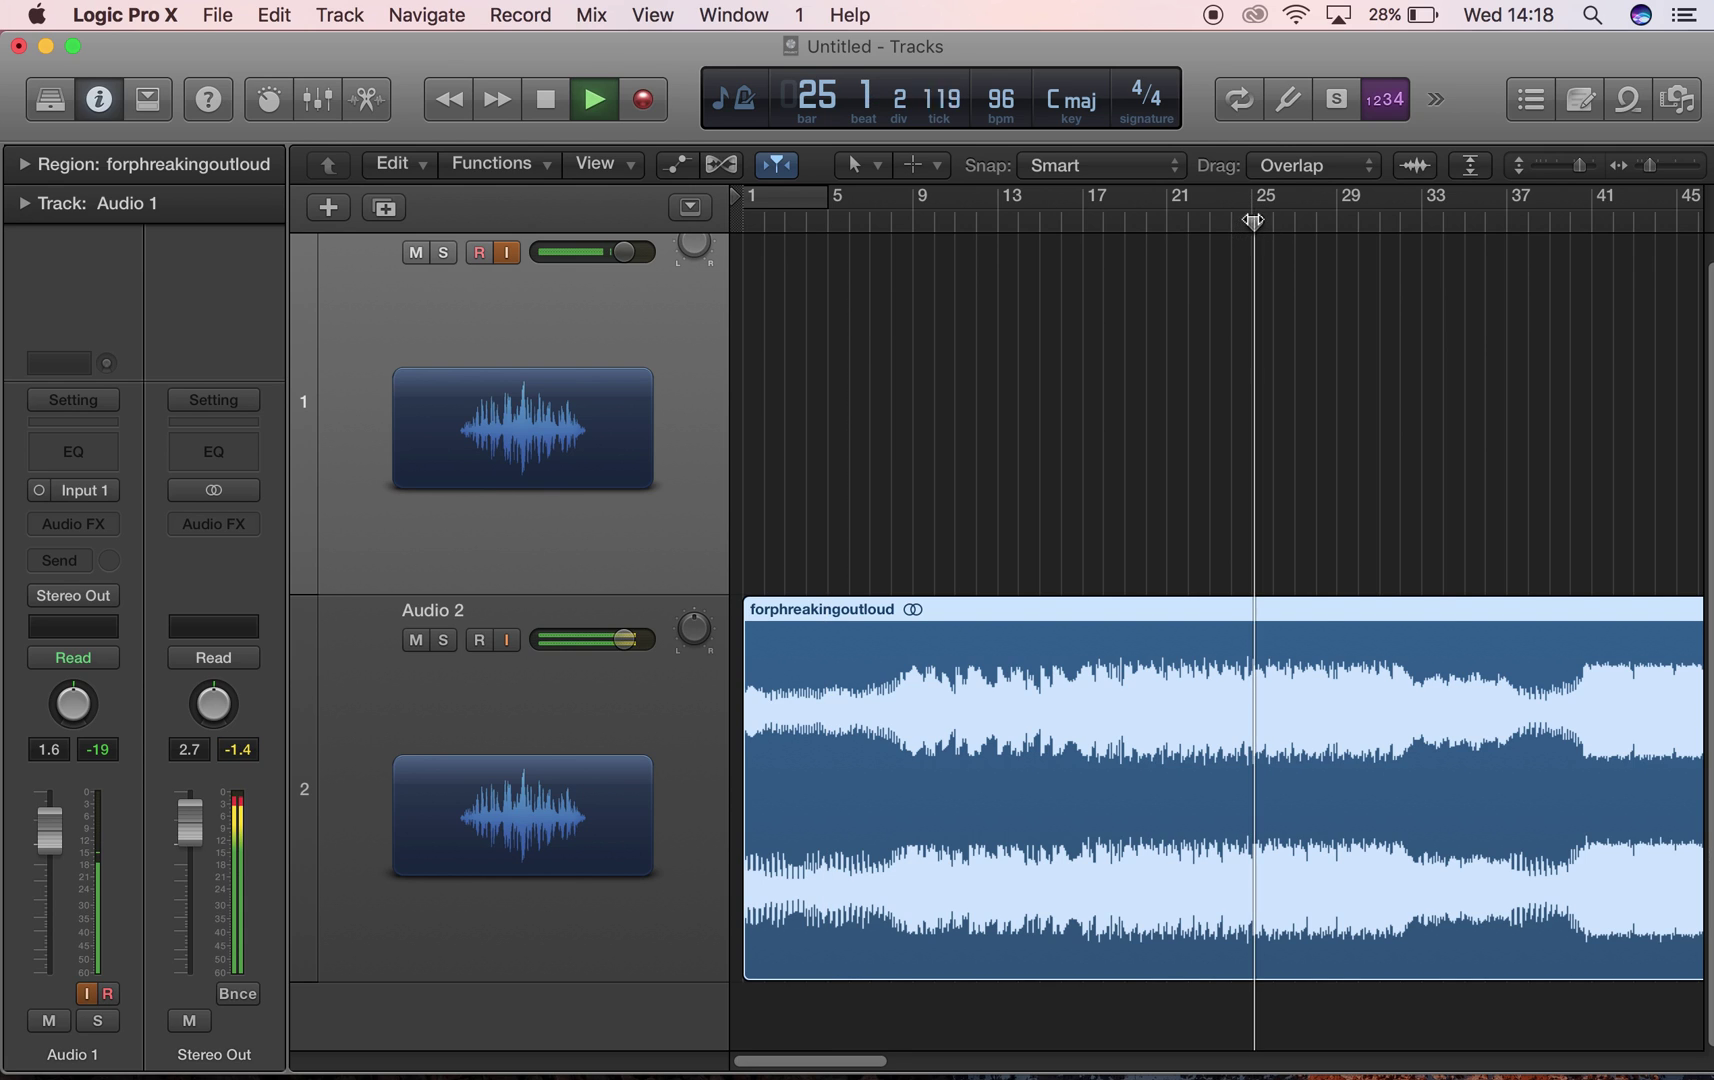
drag(624, 639, 490, 658)
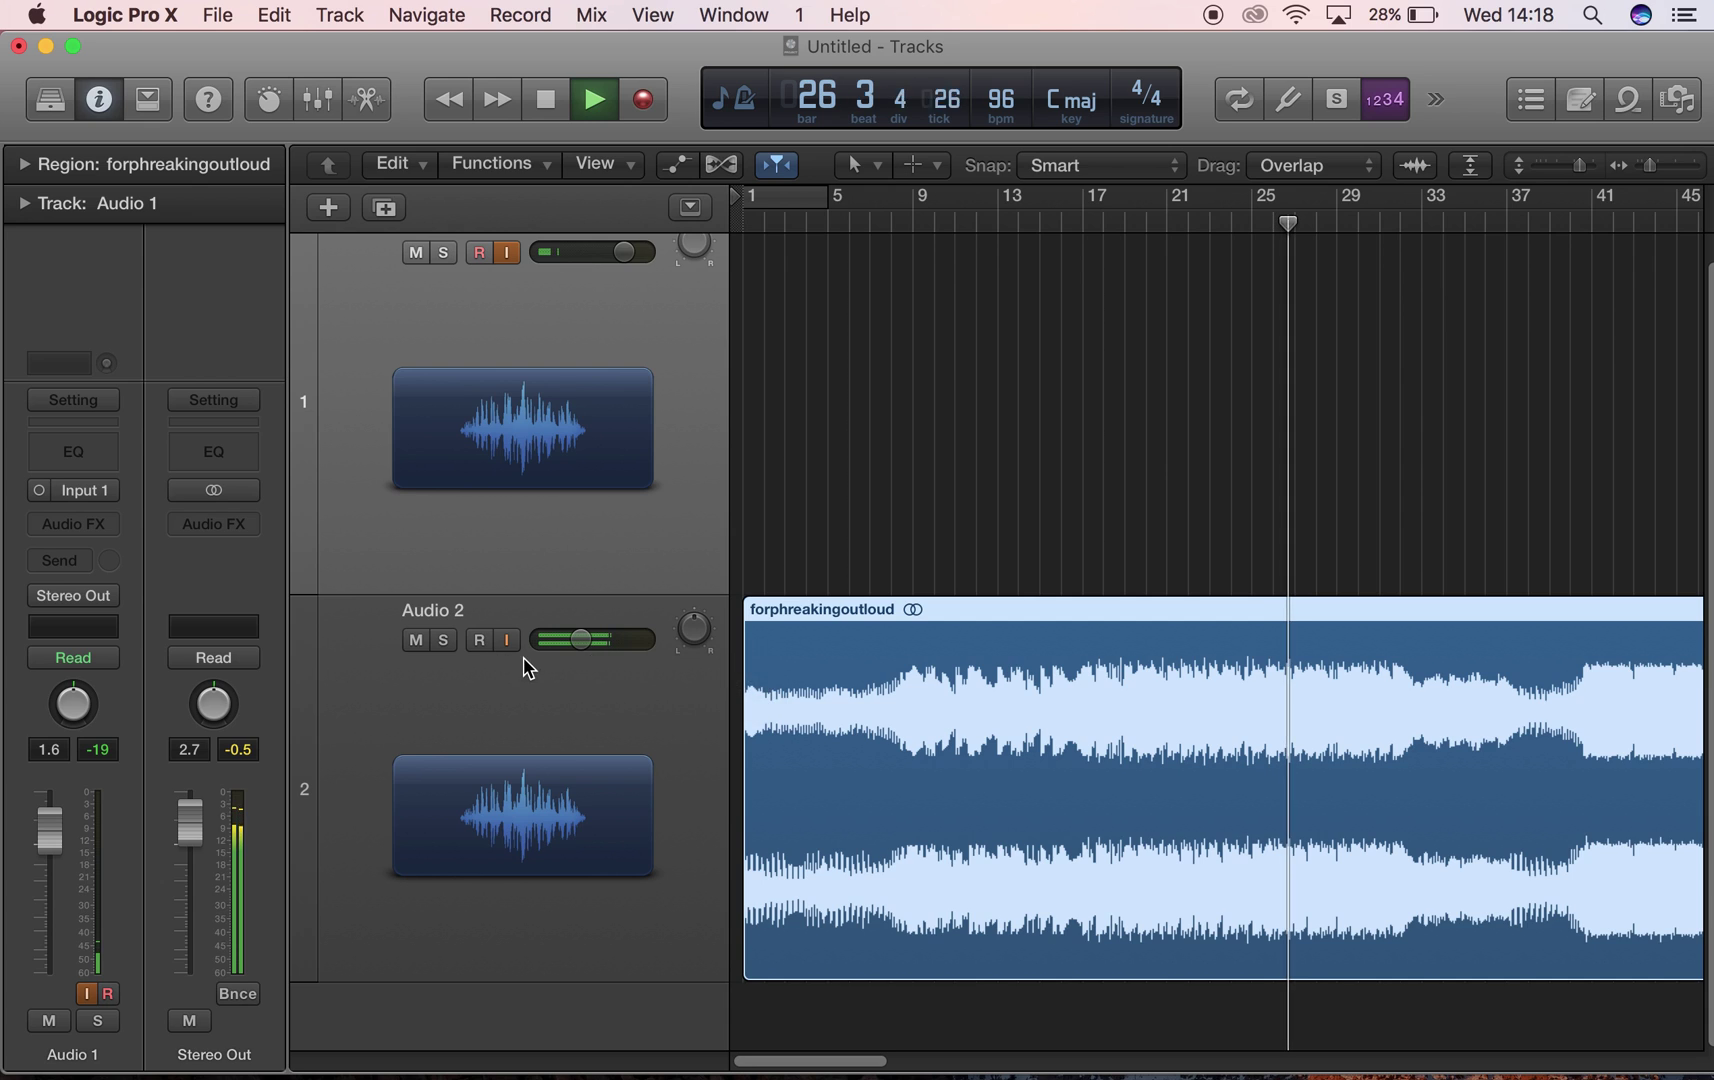
key(space)
drag(1647, 173, 1642, 168)
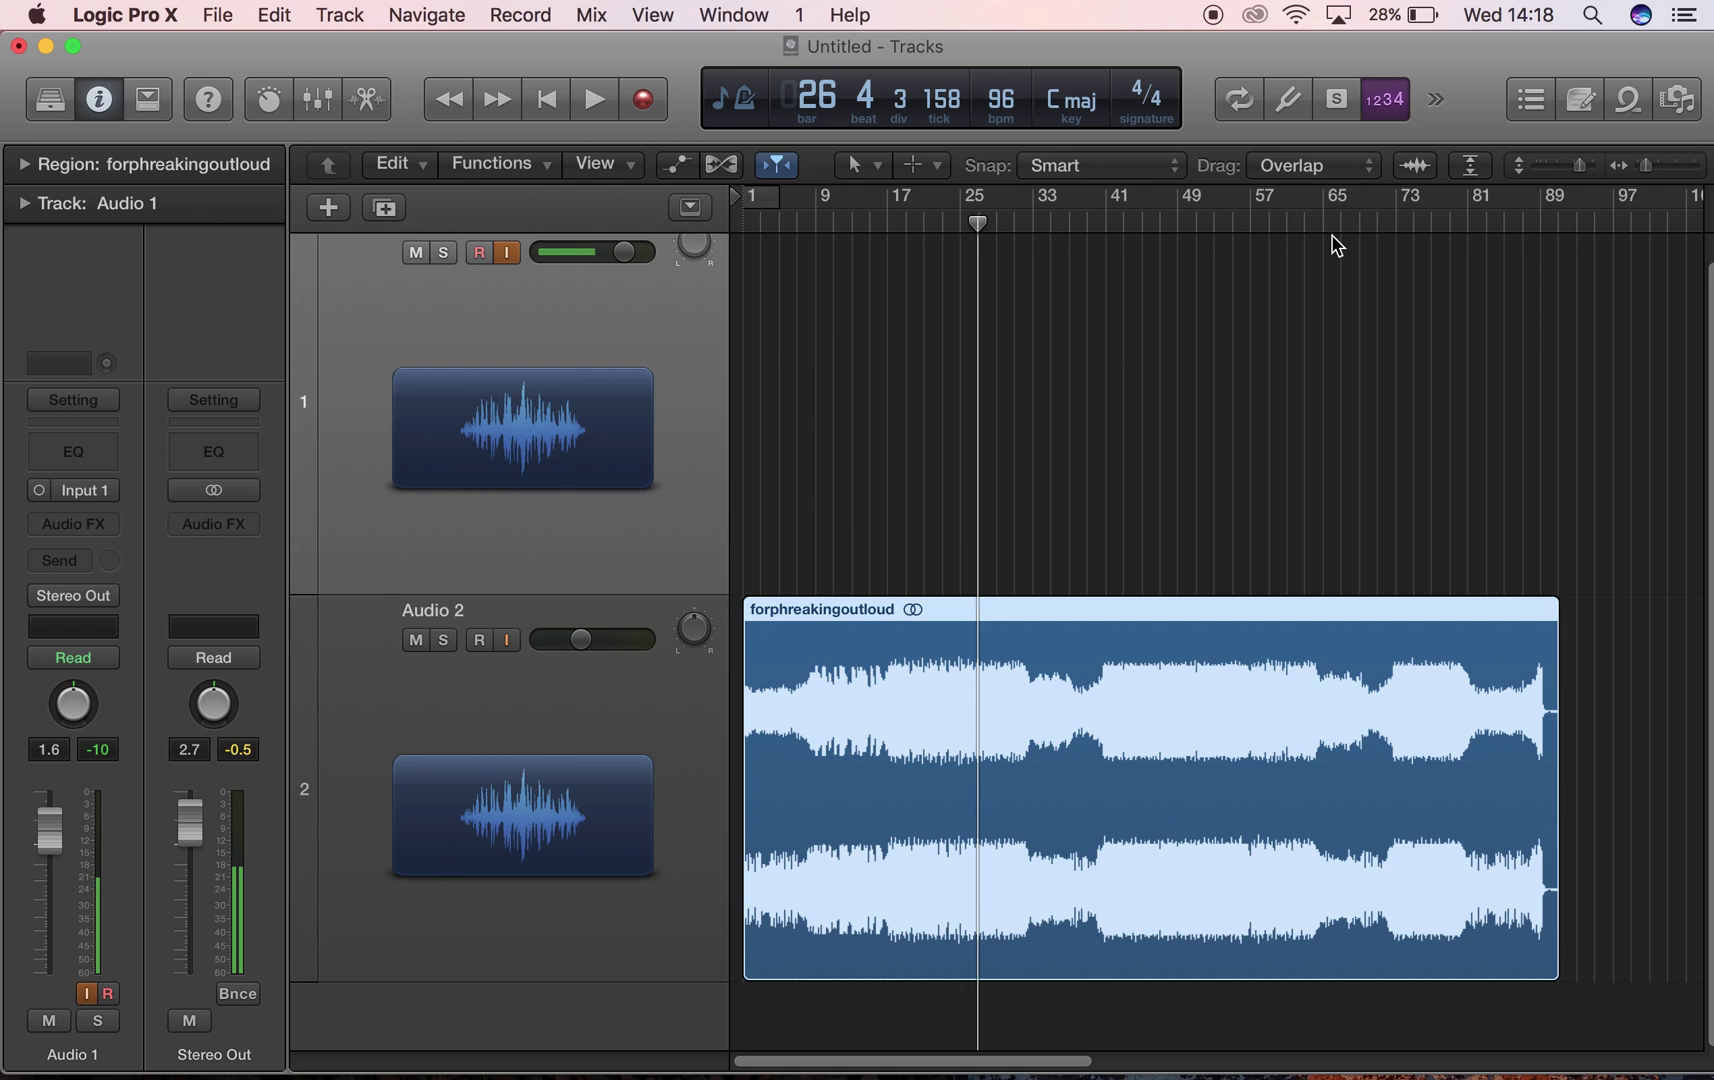
- Re-enable the cycle over bars 1–5, audition it, and select the Audio 2 track
click(767, 191)
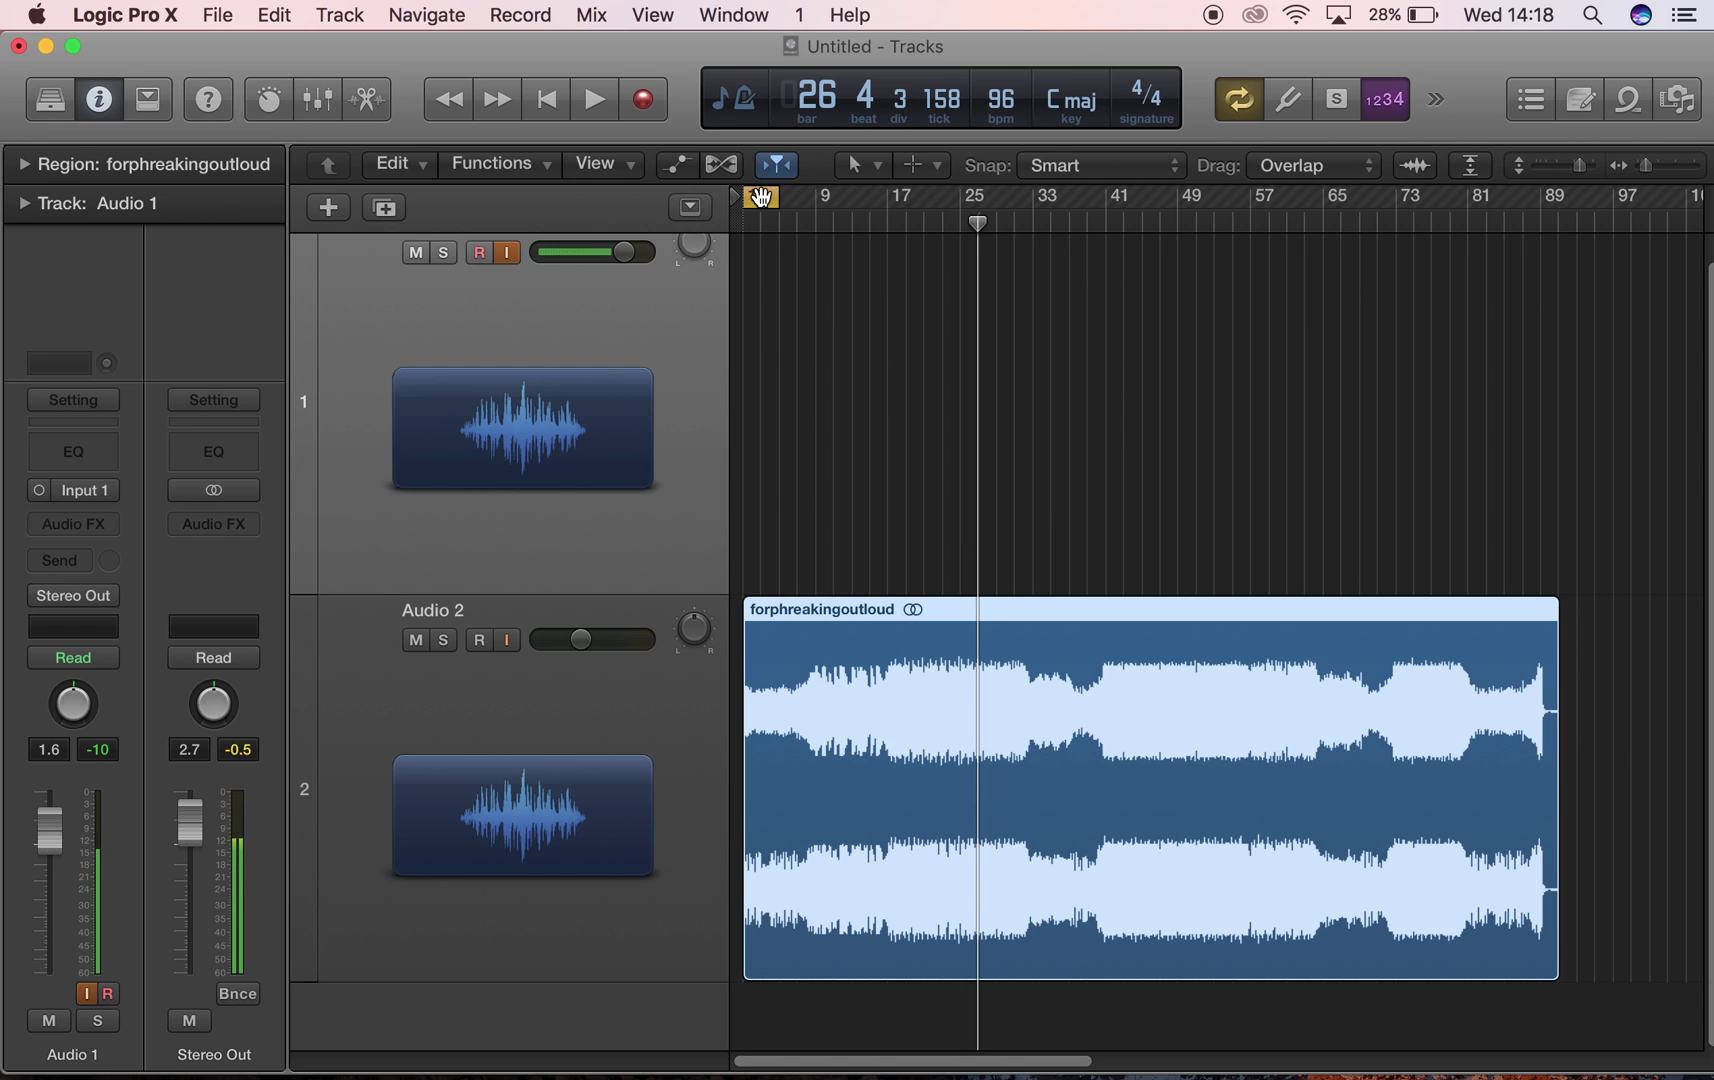
key(space)
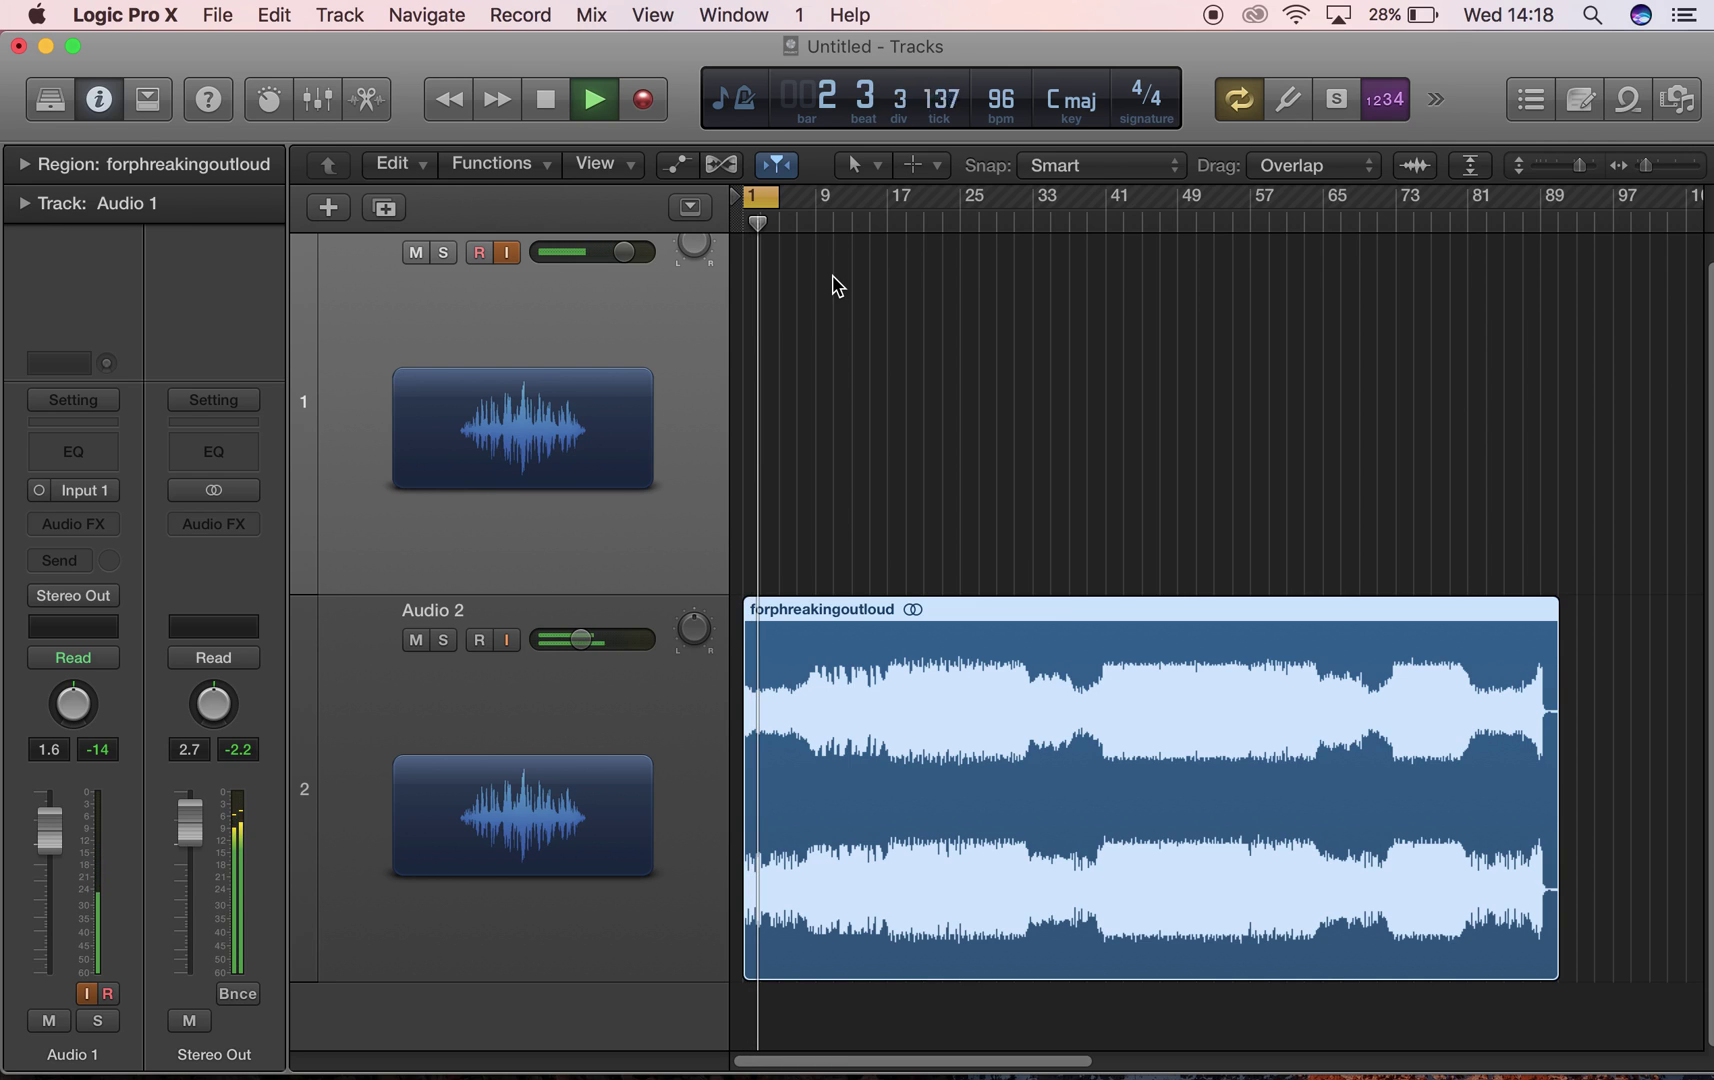
key(space)
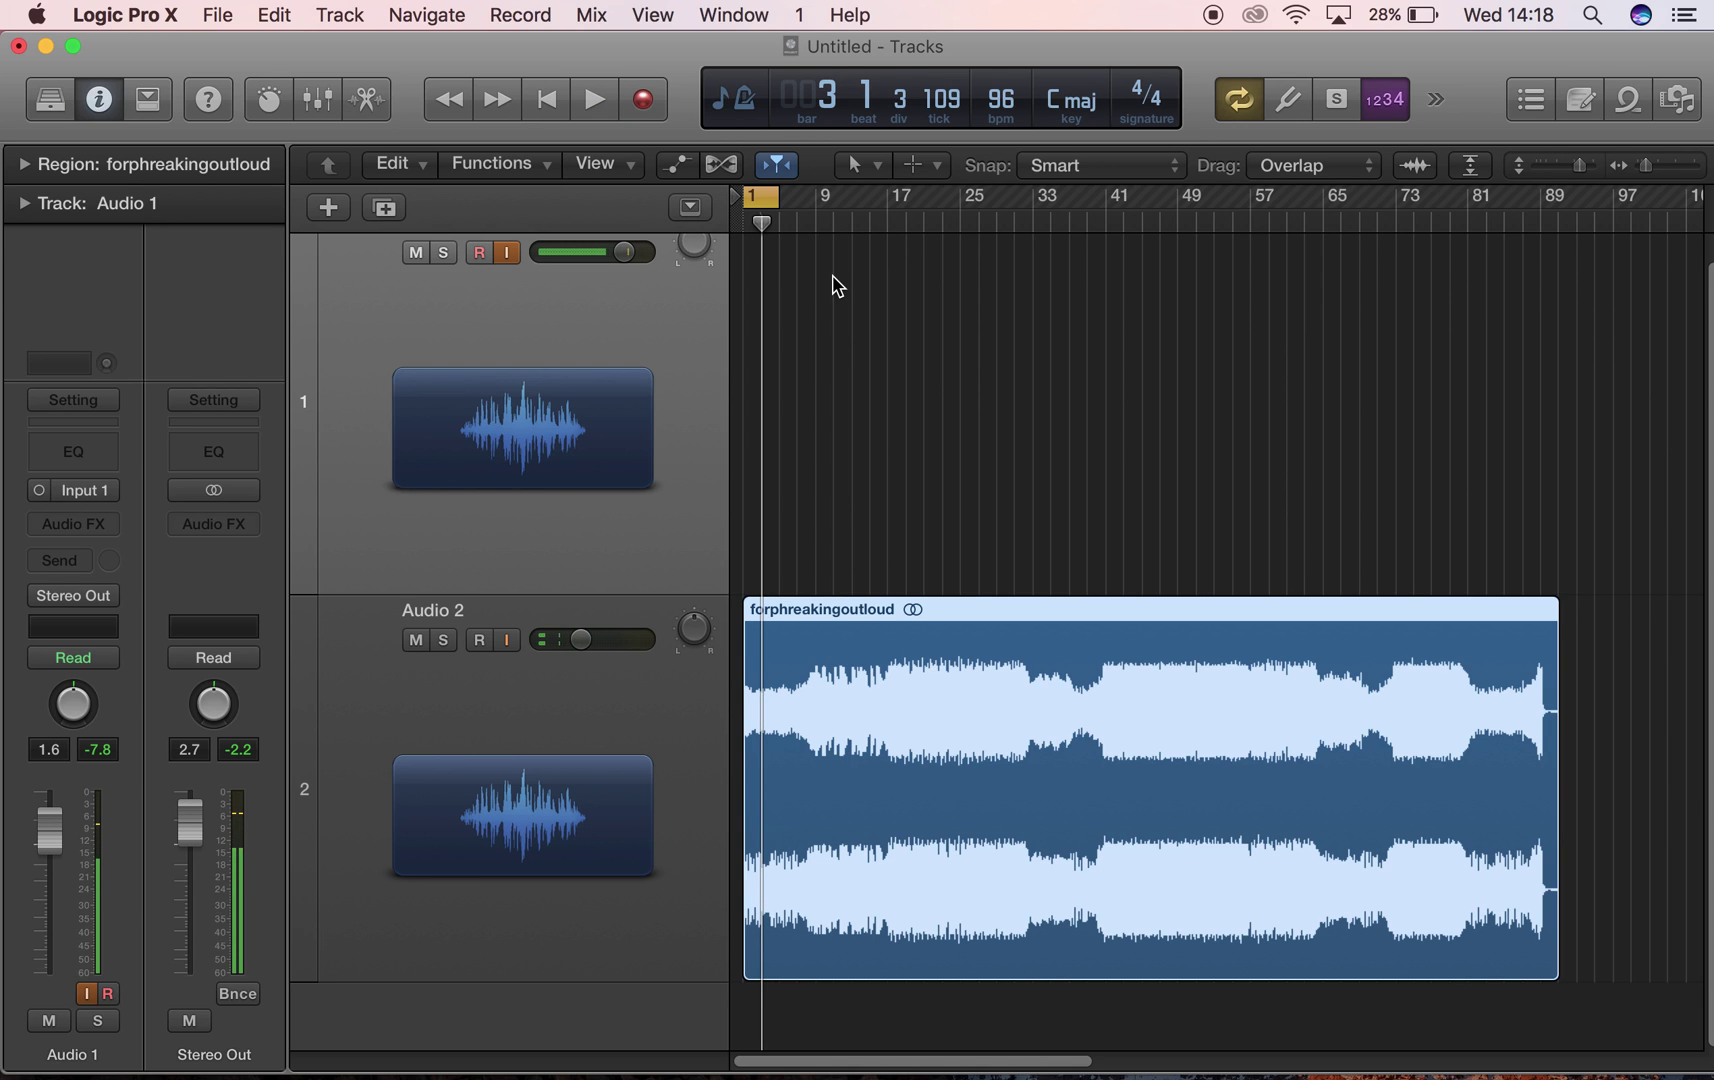
click(593, 702)
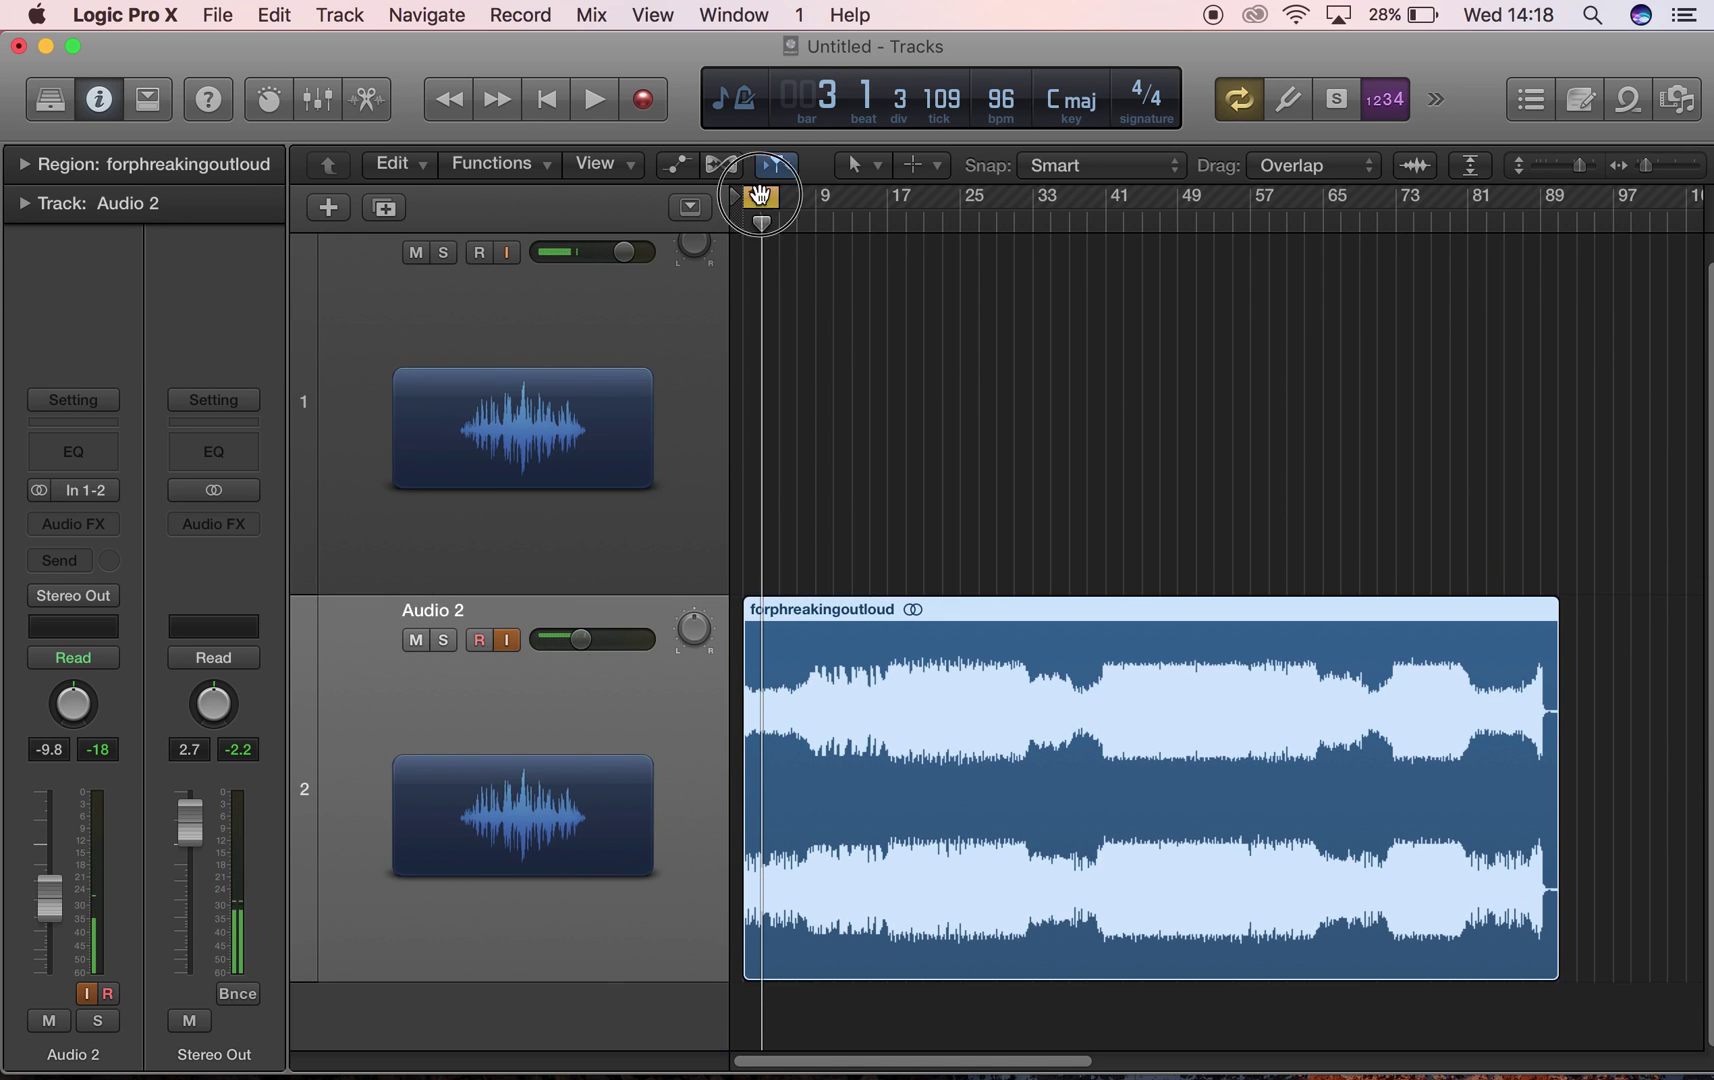
- Move the yellow cycle range in the ruler off the opening bars to start around bar 5
drag(760, 193, 851, 196)
scroll(855, 305, down, 1)
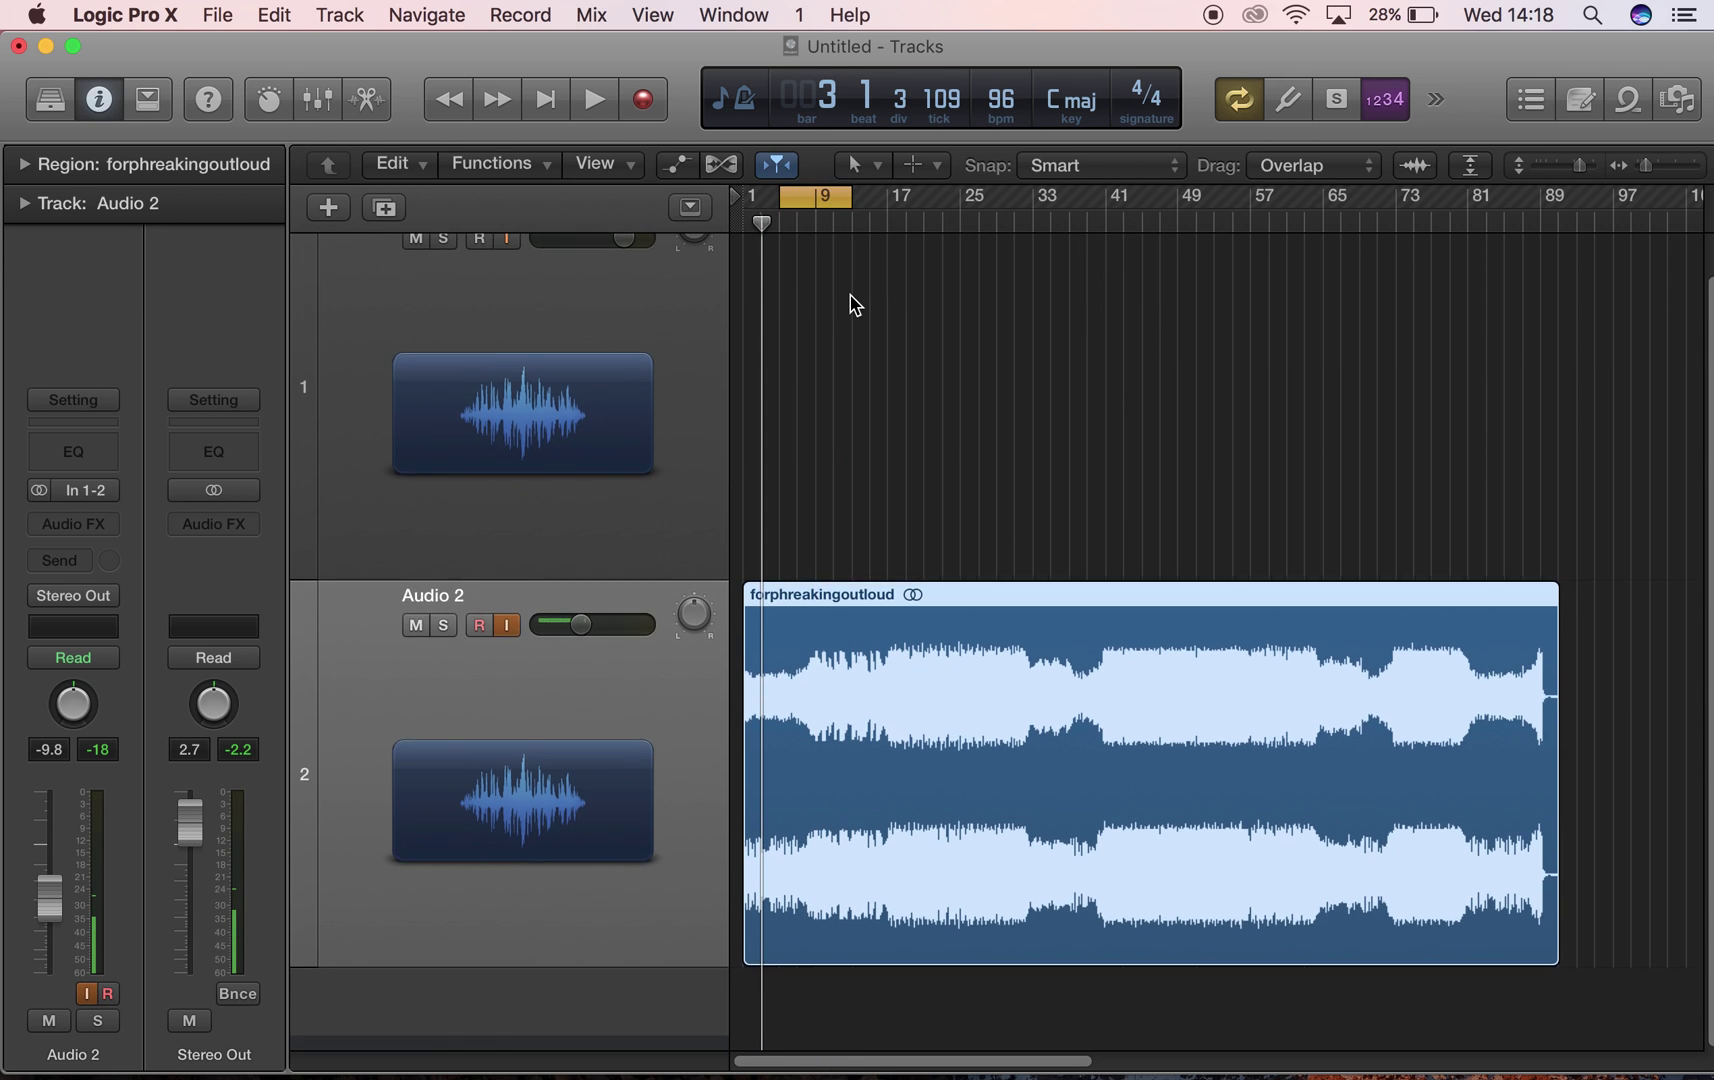
scroll(855, 305, up, 1)
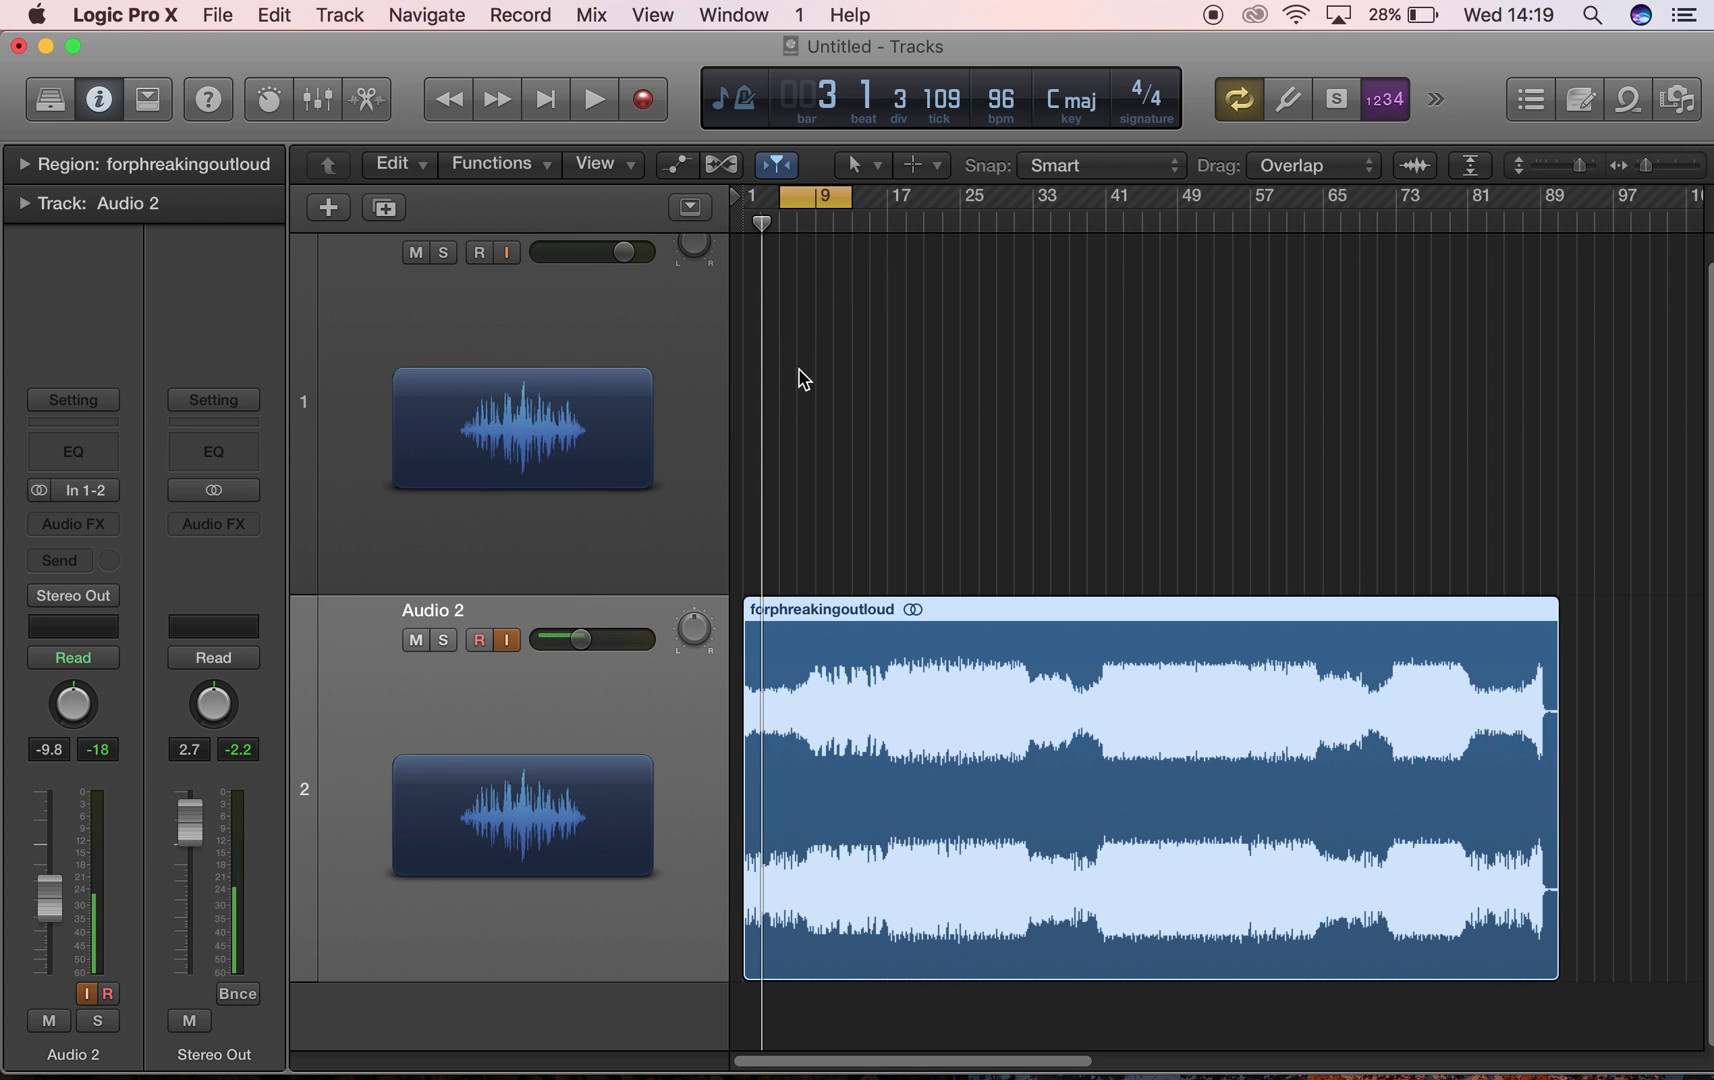
- Deselect the beat region and move the playhead along the ruler to bar 41
click(797, 423)
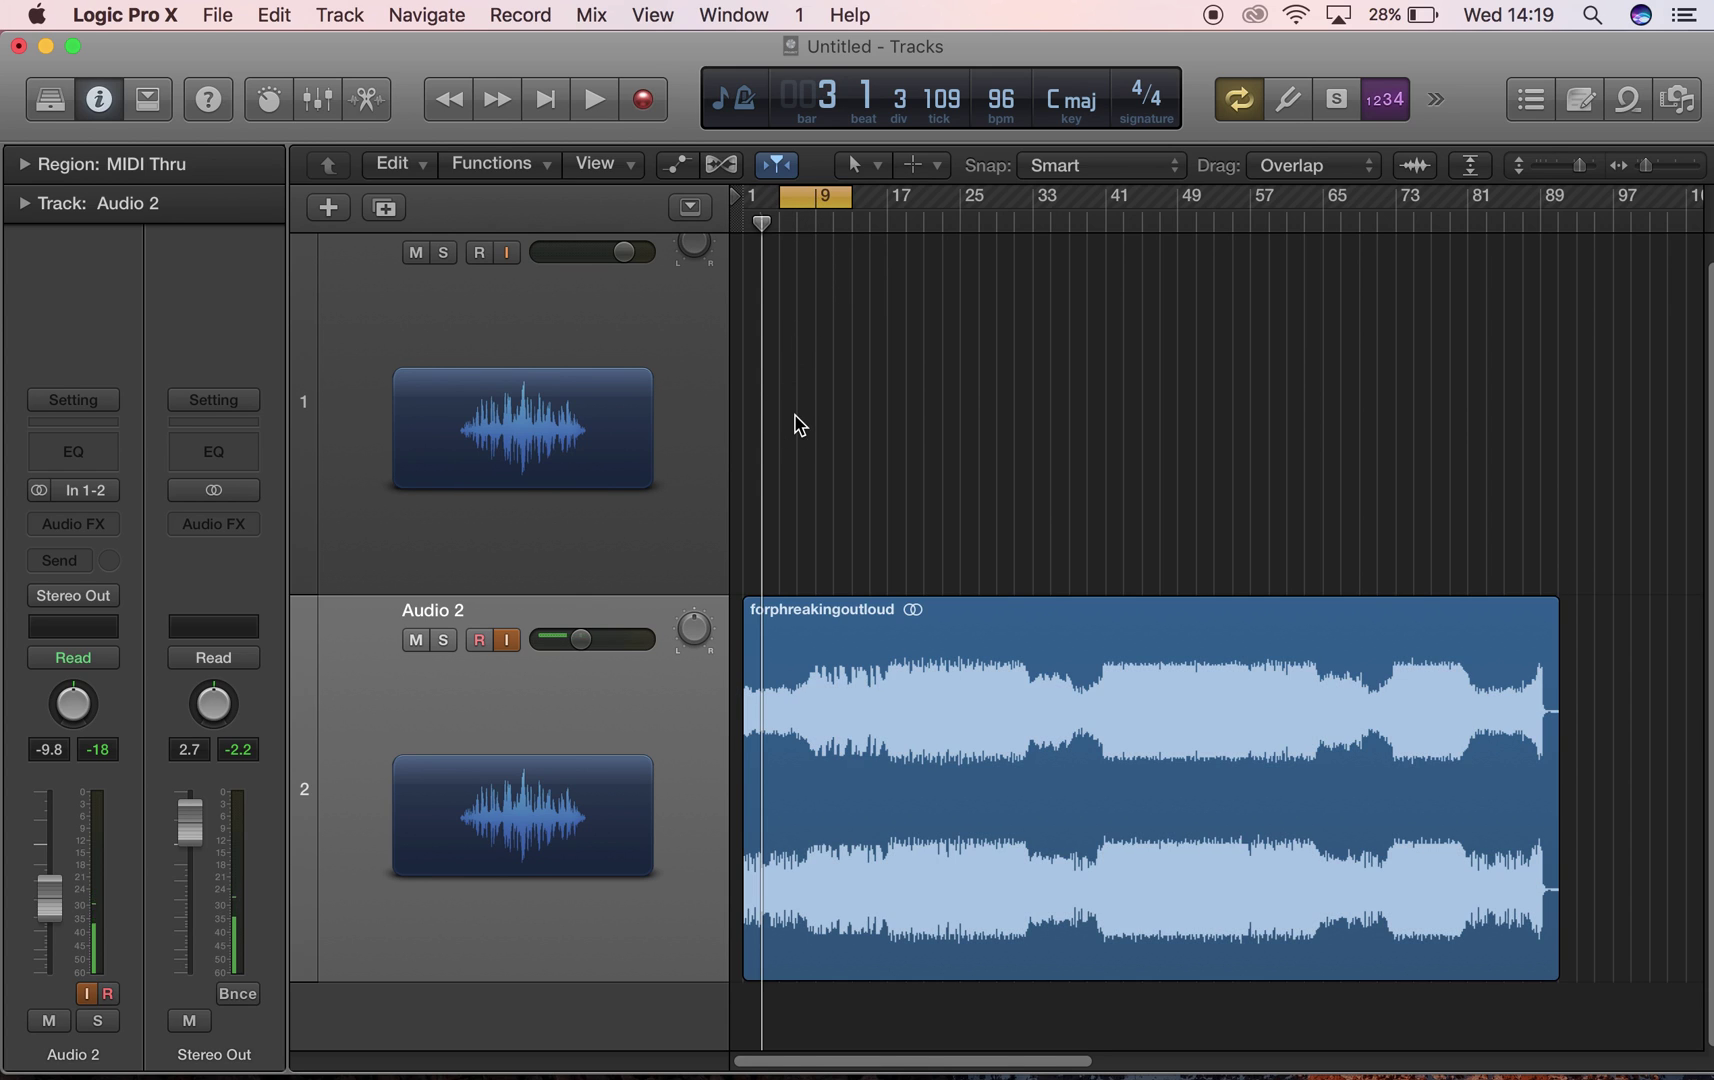
click(1071, 211)
drag(1071, 211, 1106, 214)
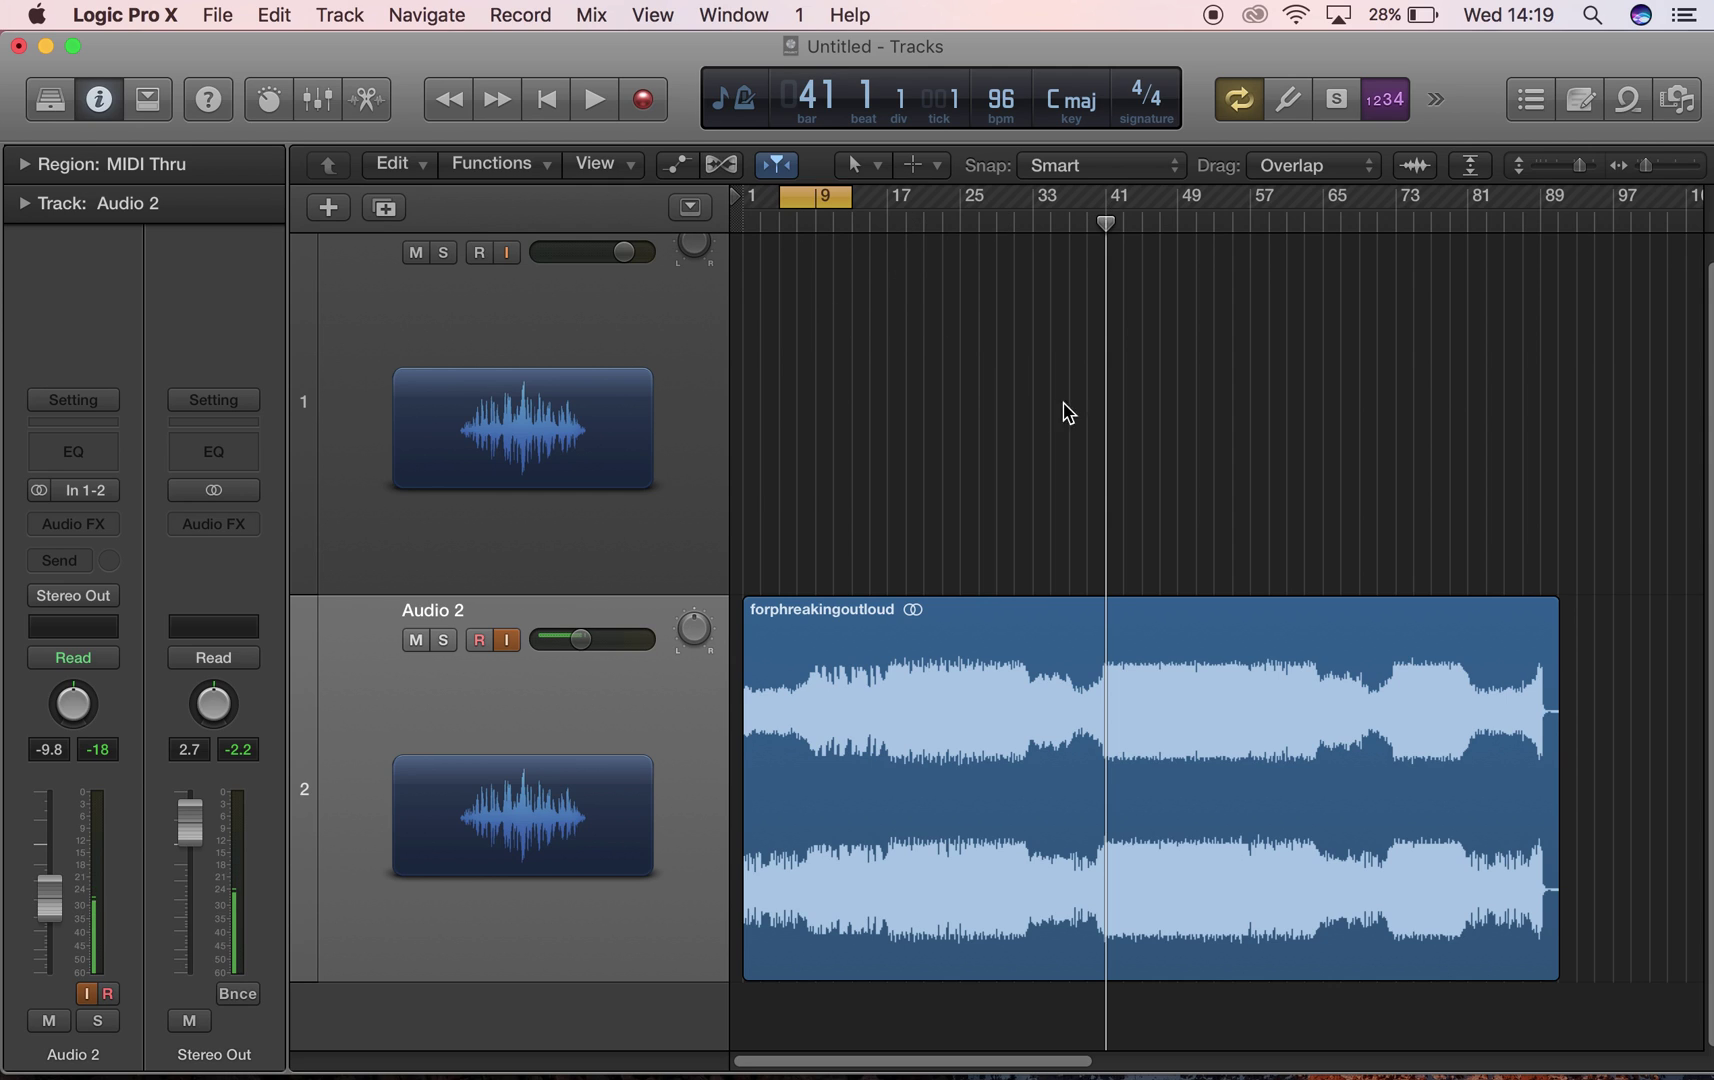